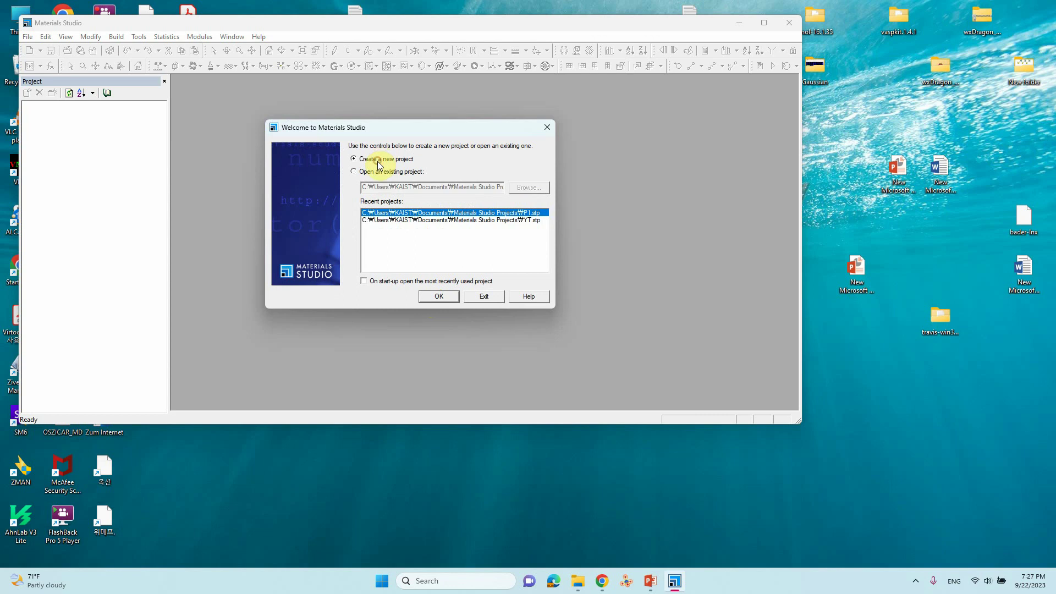
# Create a new project named New in the Materials Studio Projects folder and maximize the program window
pyautogui.click(438, 297)
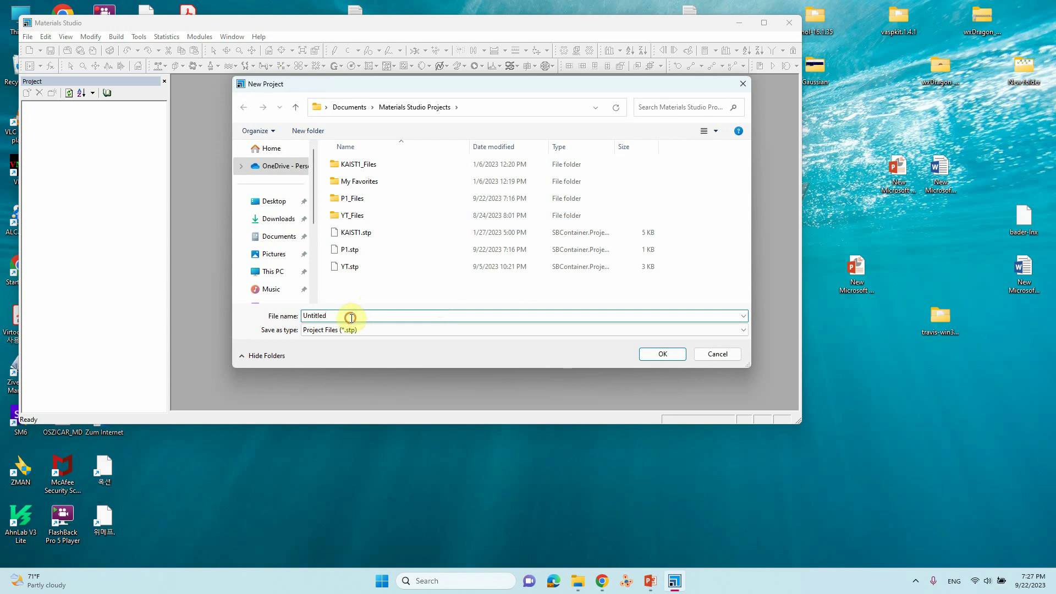
pyautogui.write('New')
pyautogui.click(654, 354)
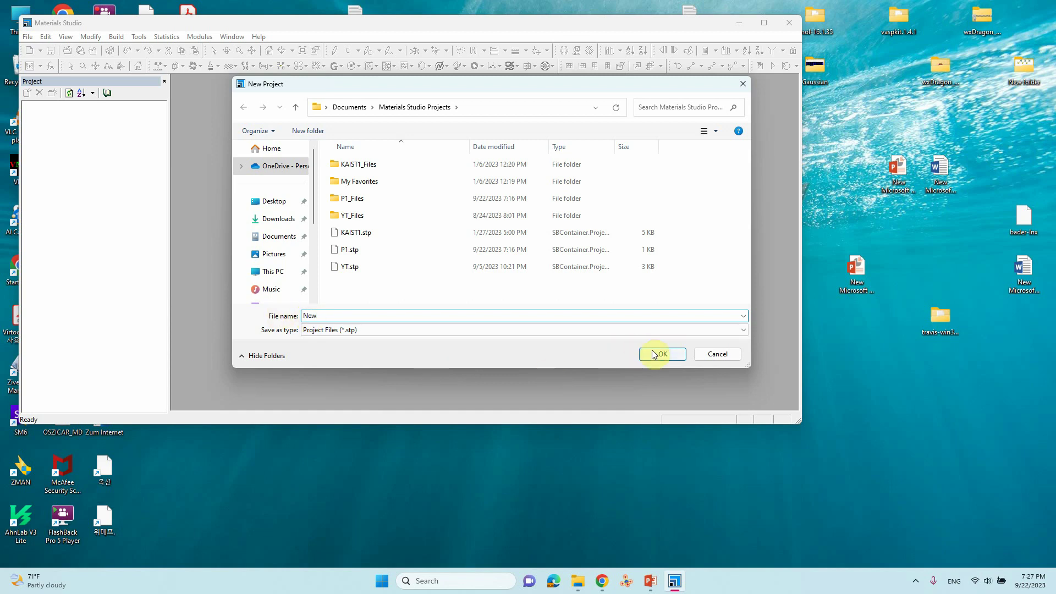
pyautogui.click(653, 354)
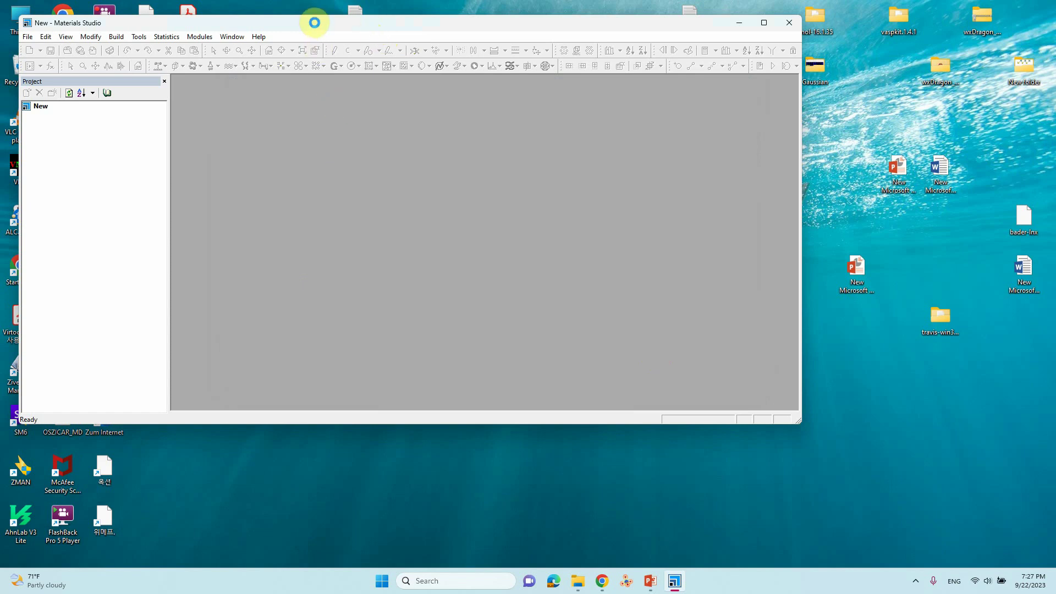
pyautogui.moveTo(315, 22); pyautogui.dragTo(406, 32)
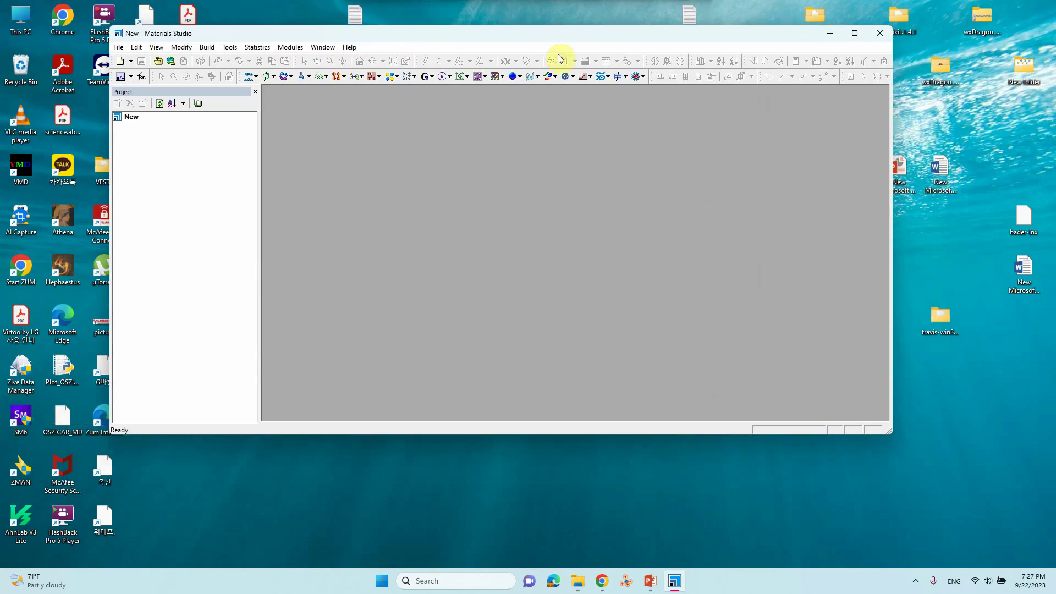
pyautogui.click(855, 33)
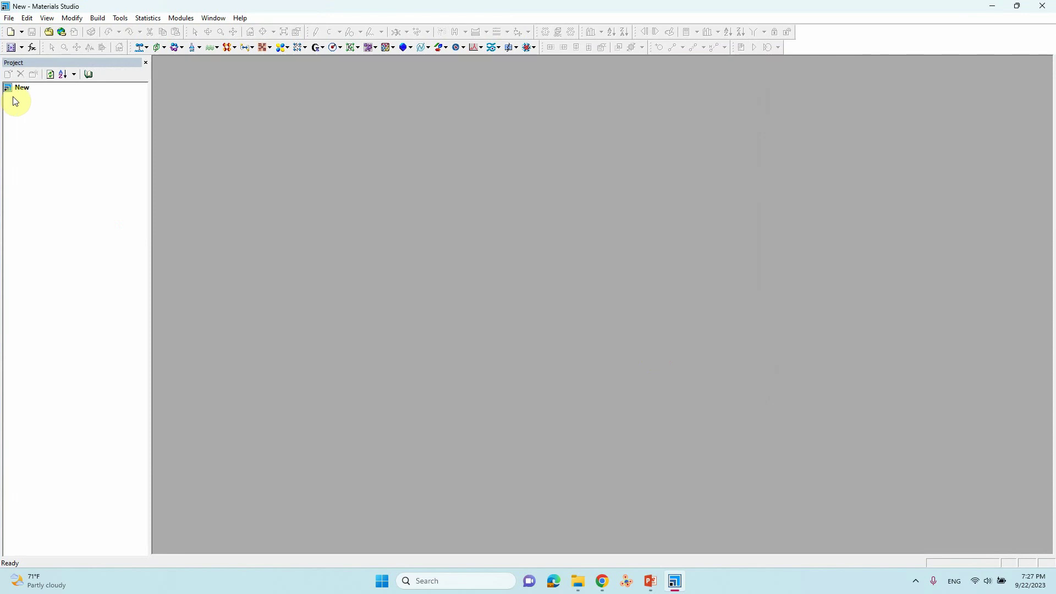
# Add a new 3D Atomistic document to the project and maximize its window
pyautogui.click(23, 89)
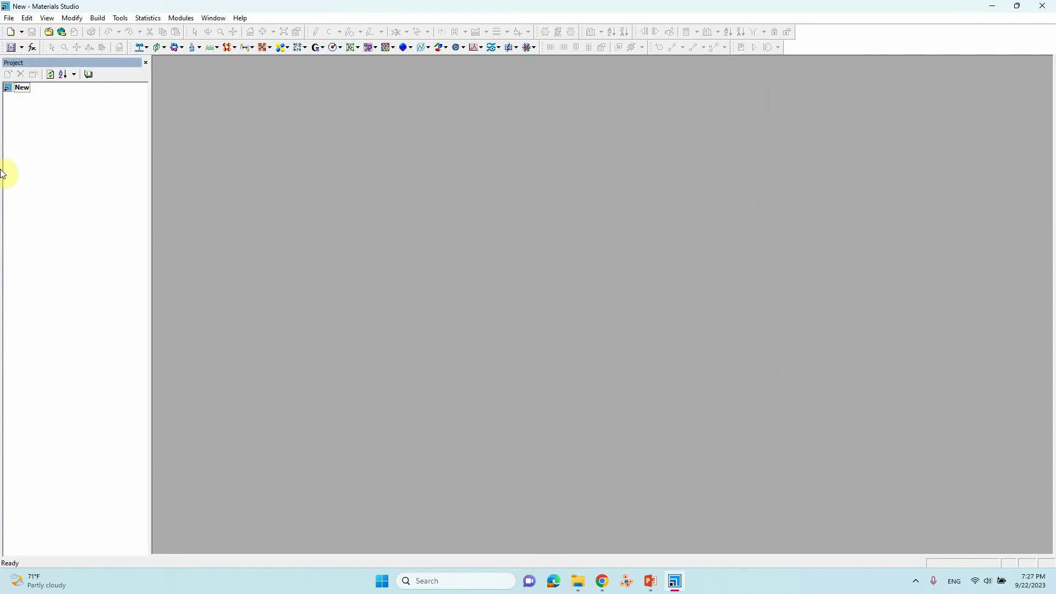
pyautogui.click(22, 33)
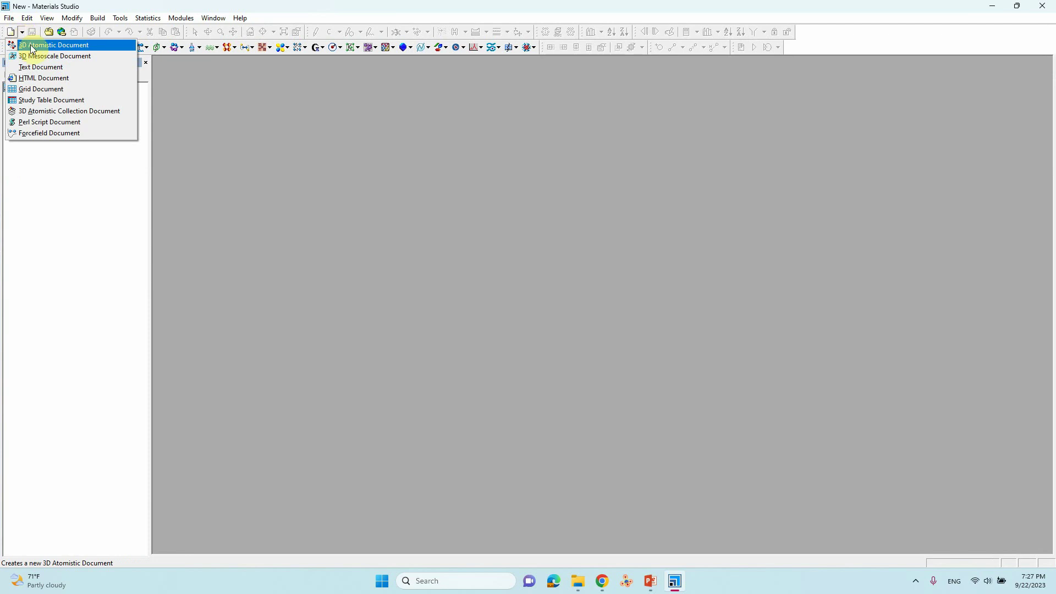
pyautogui.click(208, 133)
pyautogui.click(11, 33)
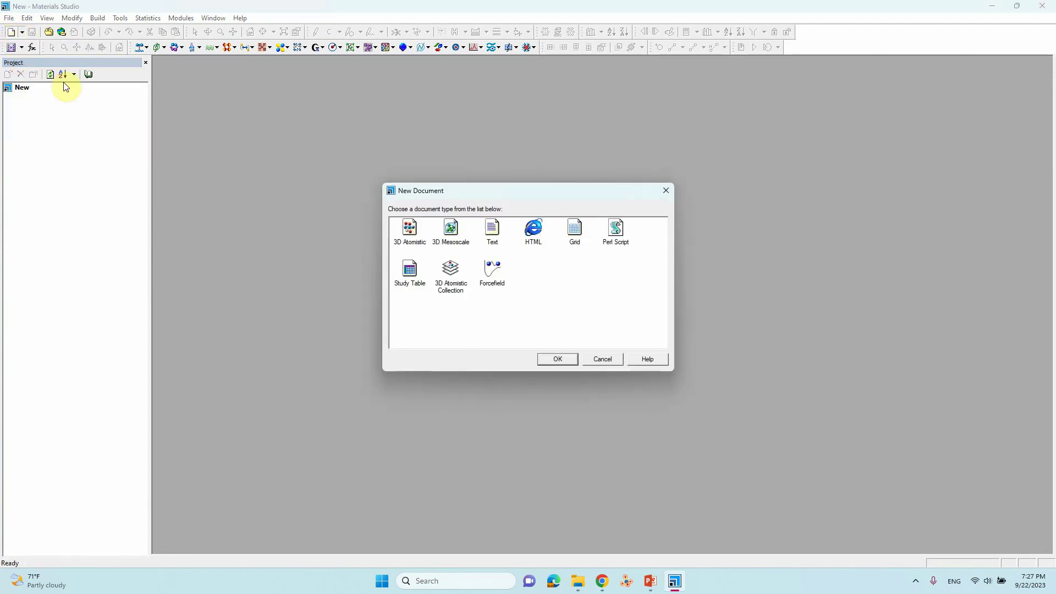
pyautogui.click(493, 239)
pyautogui.click(410, 231)
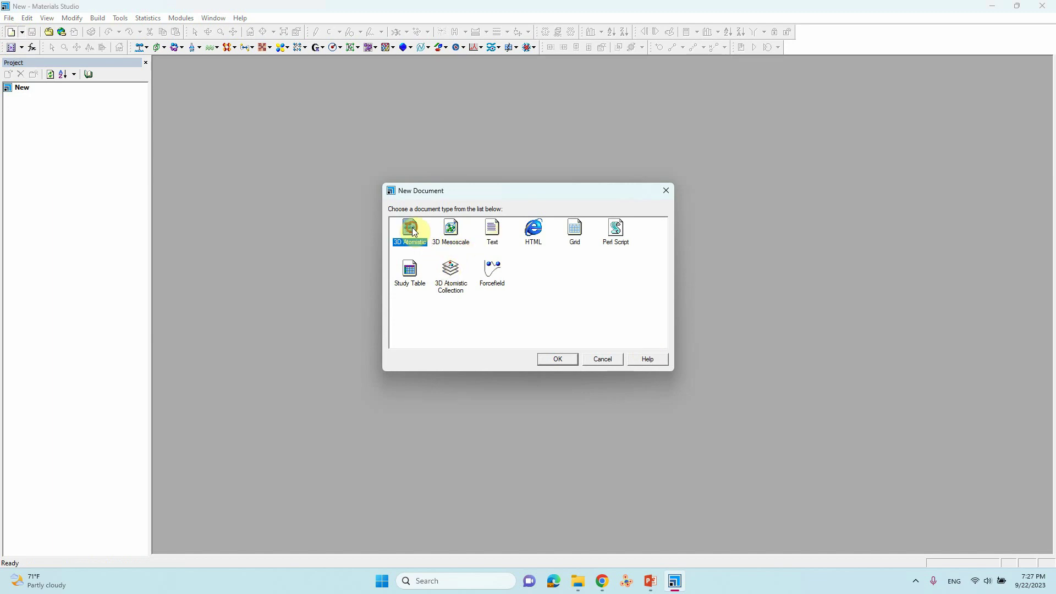
pyautogui.click(553, 356)
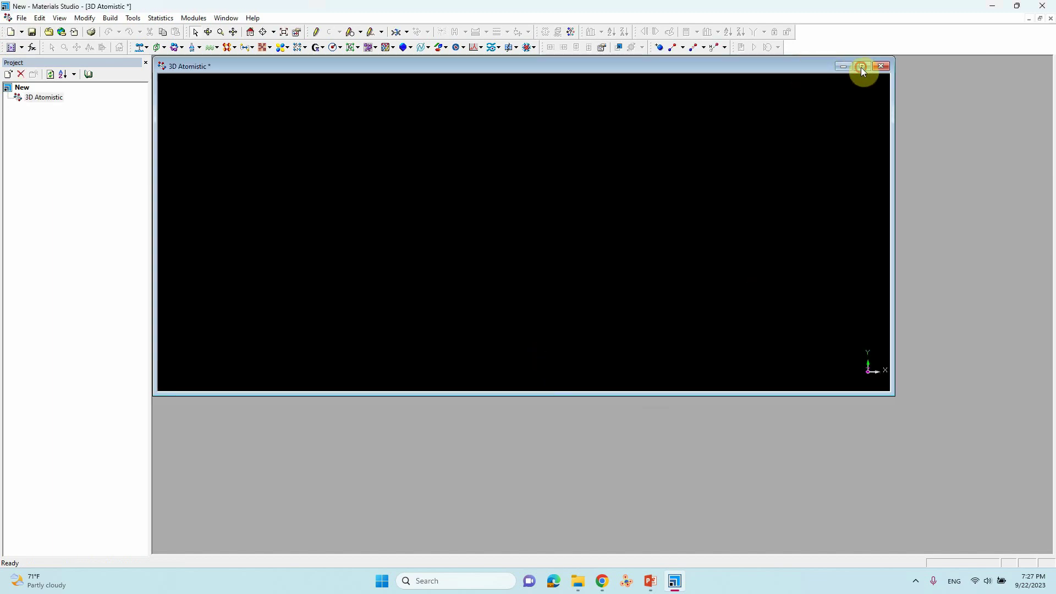
pyautogui.click(862, 67)
# Set the 3D Atomistic document's solid background color to orange in the display options
pyautogui.rightClick(496, 178)
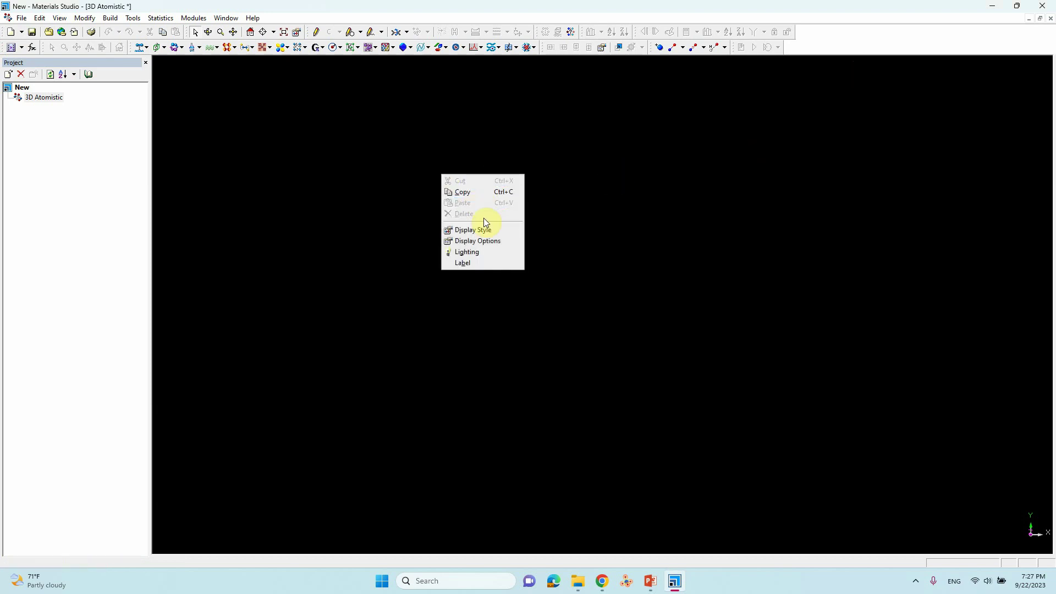
pyautogui.click(479, 241)
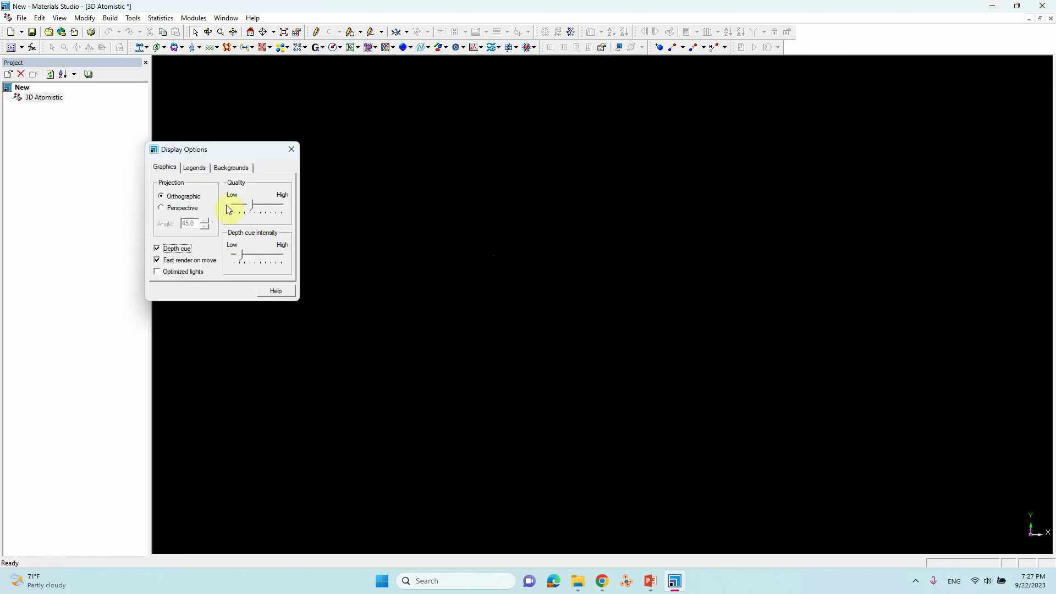
pyautogui.click(236, 167)
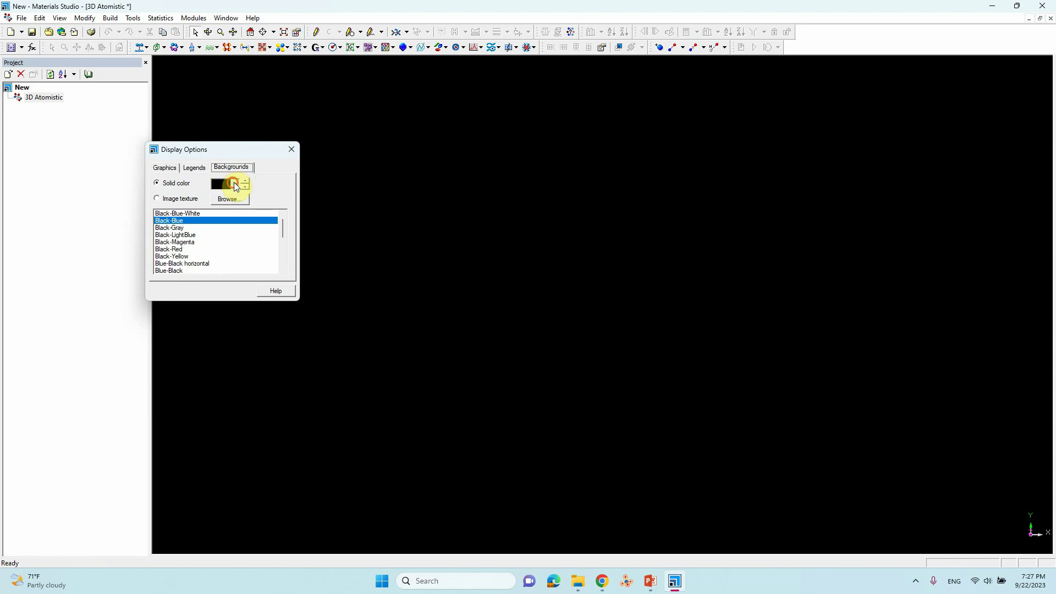
pyautogui.click(233, 184)
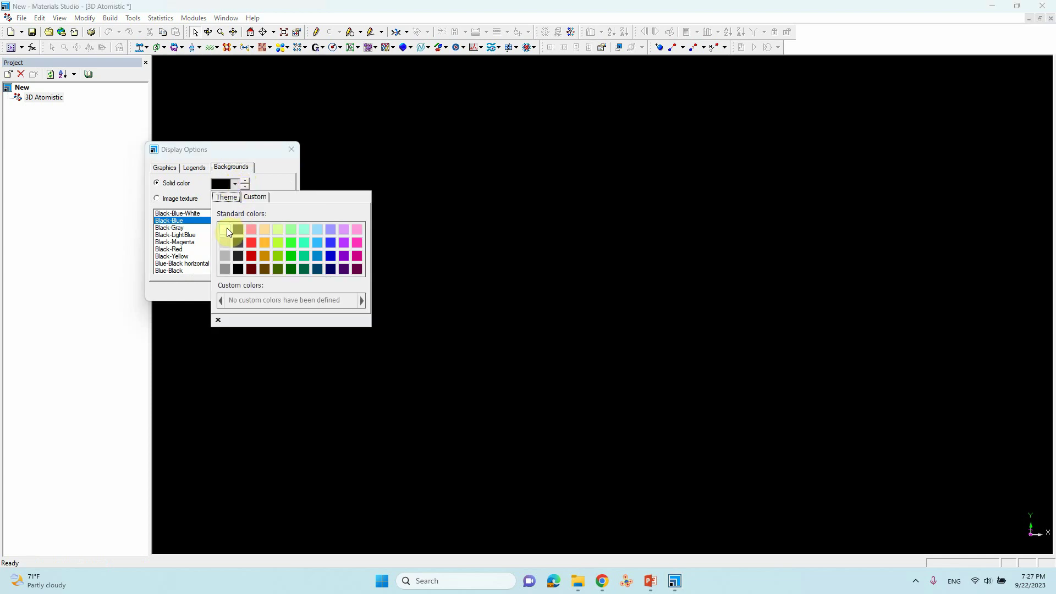
pyautogui.click(265, 243)
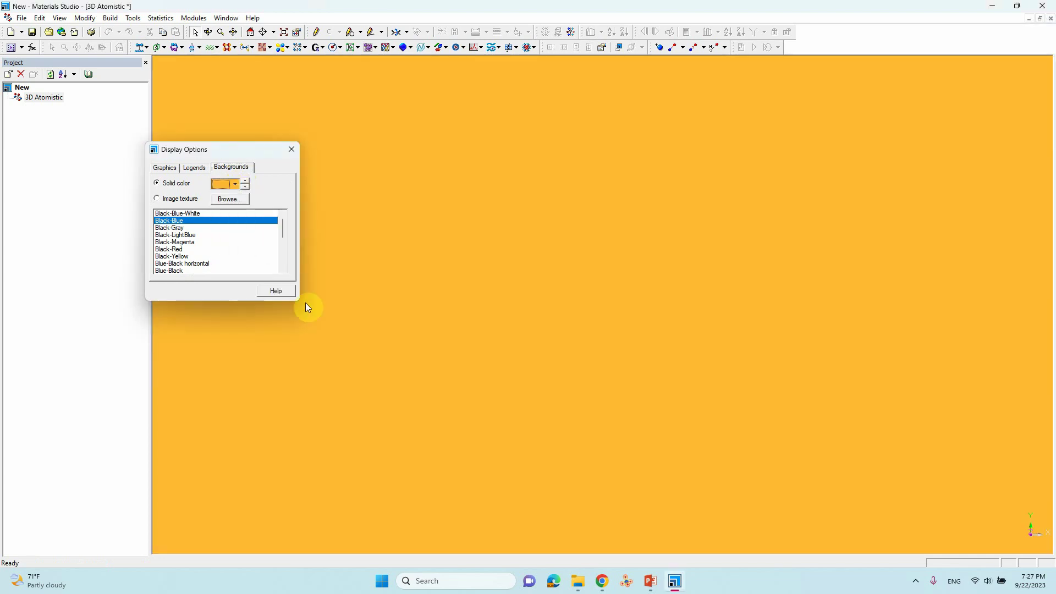
# Set the document's solid background color back to black and close the display options
pyautogui.click(235, 184)
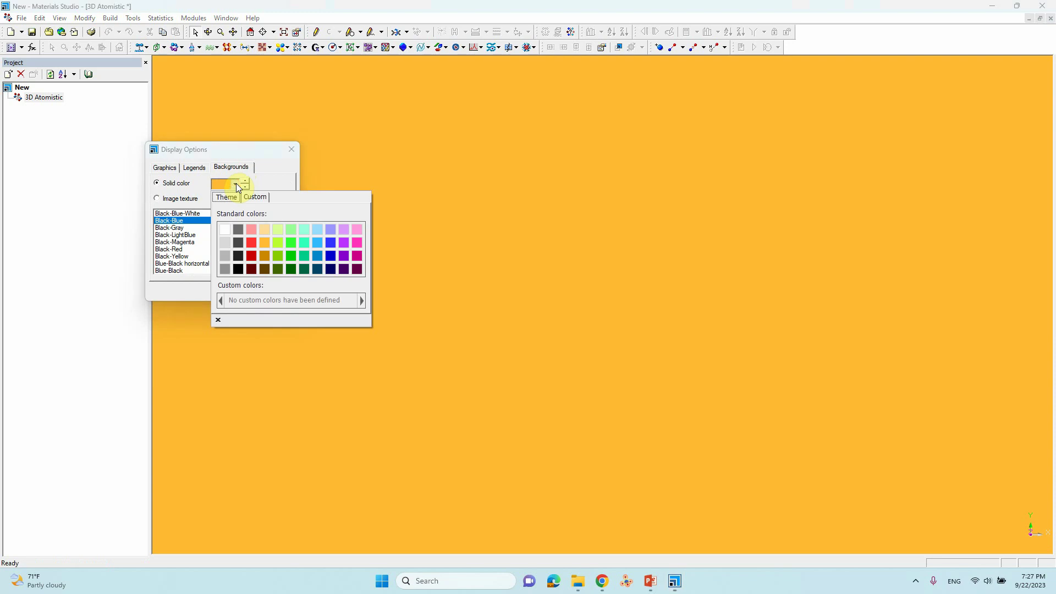
pyautogui.click(241, 269)
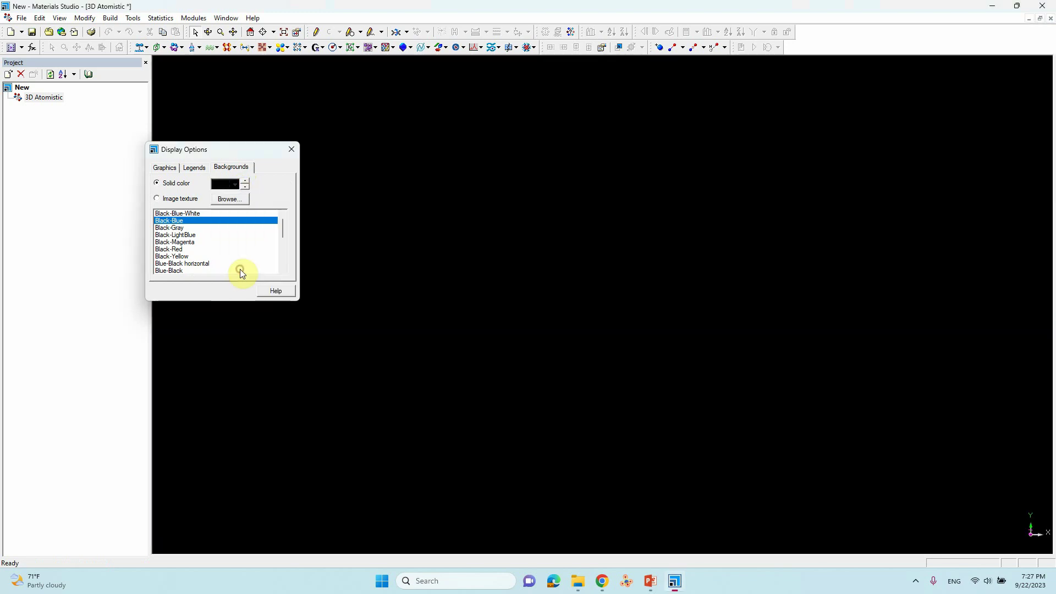
pyautogui.click(290, 150)
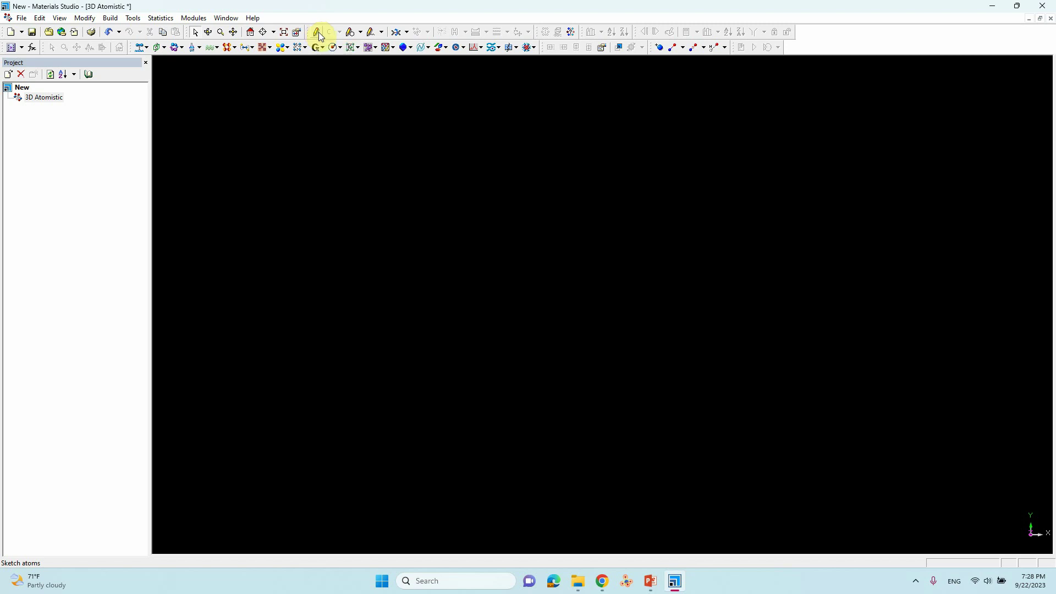
pyautogui.click(361, 32)
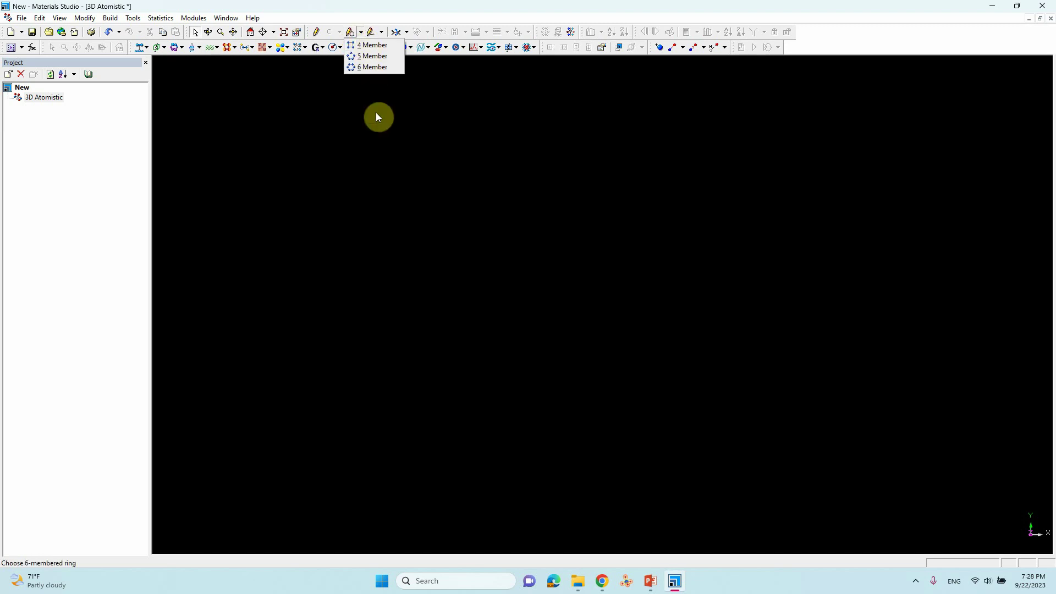
pyautogui.click(376, 113)
pyautogui.click(361, 33)
pyautogui.click(379, 113)
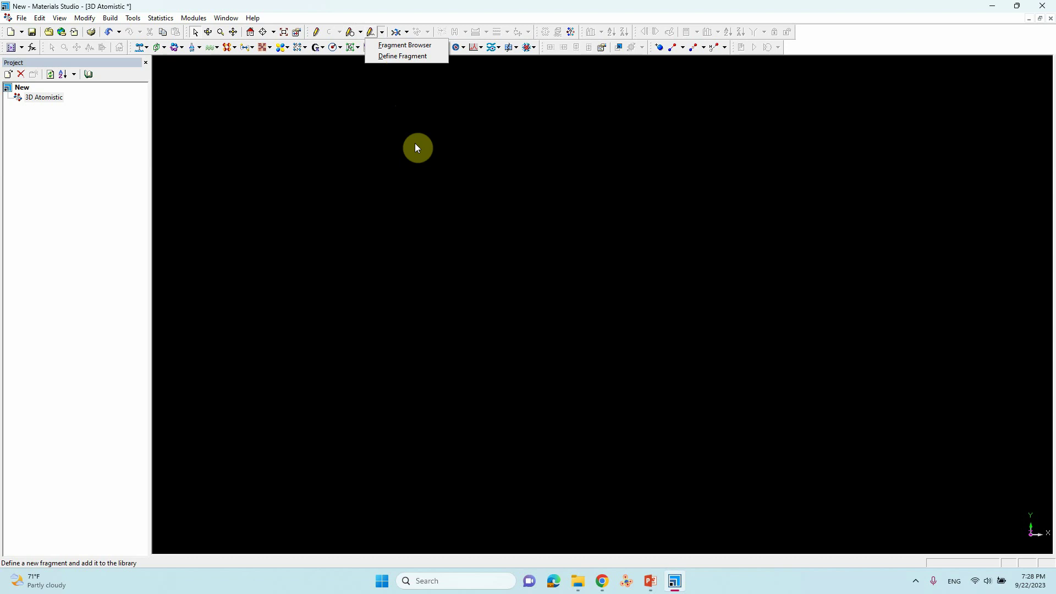
# Open the Fragment Browser and preview hydrocarbon fragments such as isopropyl, cis-but-2-ene, butyl, ethylene, ethyl and isobutyl
pyautogui.click(406, 48)
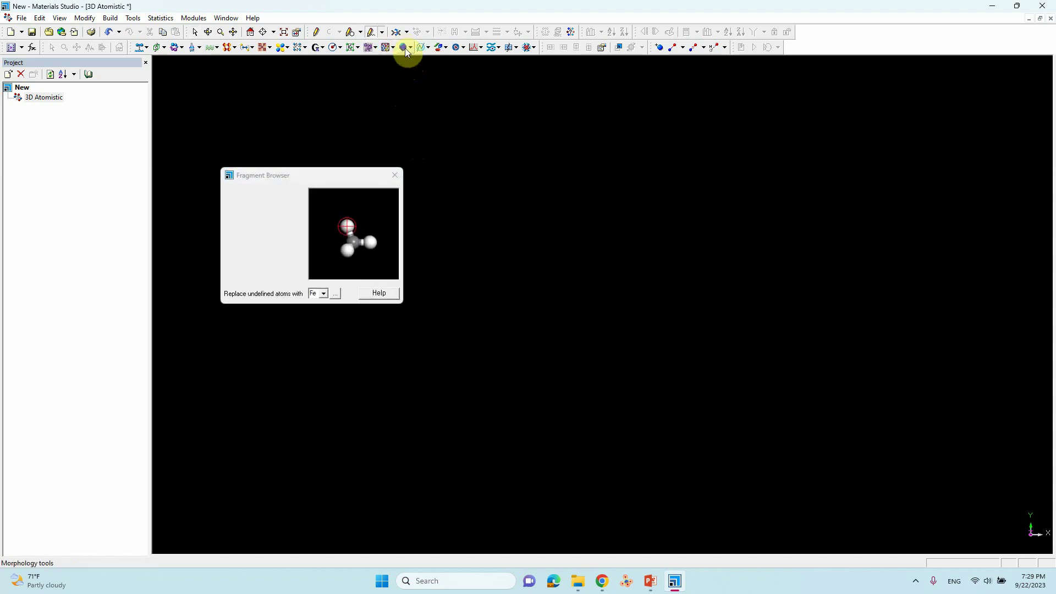
pyautogui.click(262, 254)
pyautogui.click(265, 214)
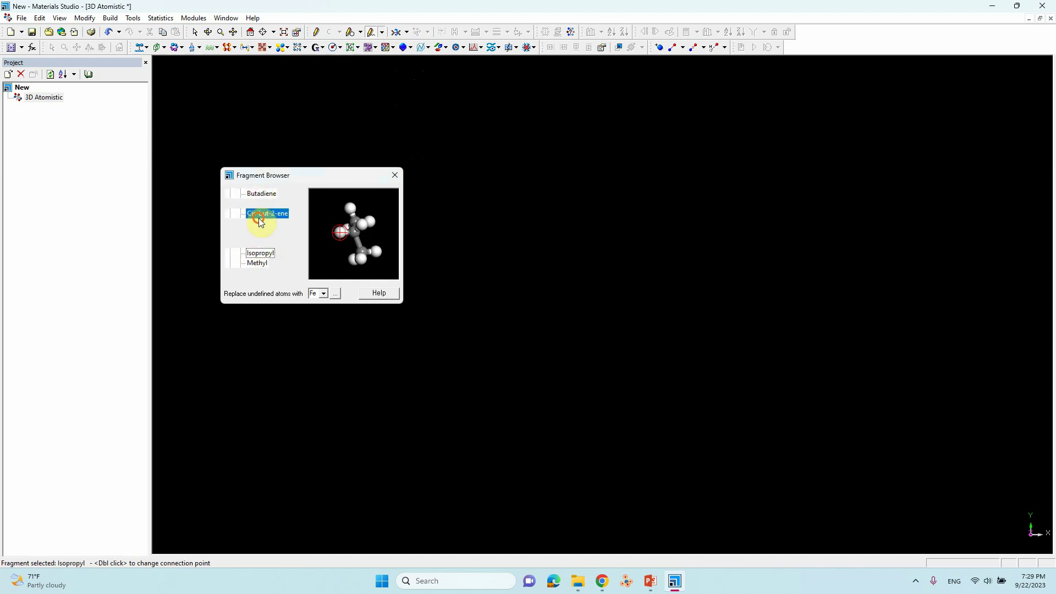
pyautogui.click(260, 203)
pyautogui.click(257, 232)
pyautogui.click(257, 224)
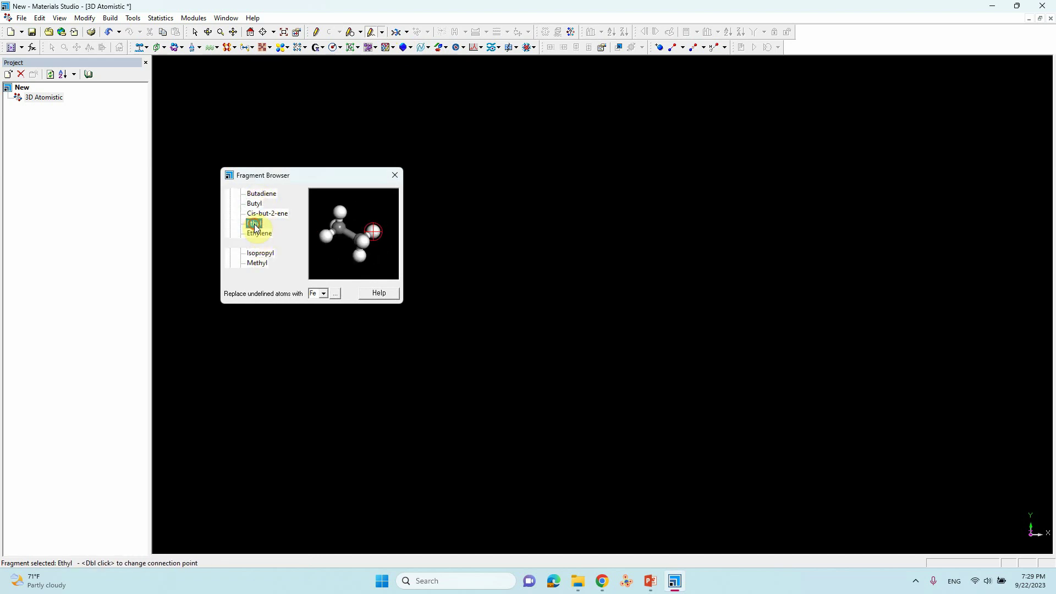
pyautogui.click(257, 242)
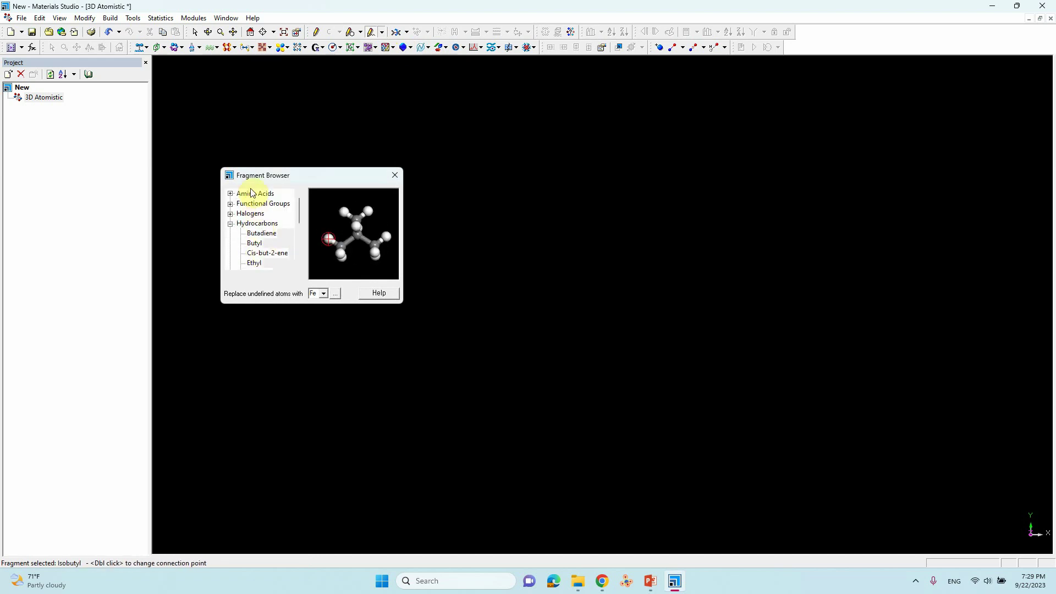
pyautogui.scroll(-4, 263, 245)
pyautogui.scroll(4, 269, 238)
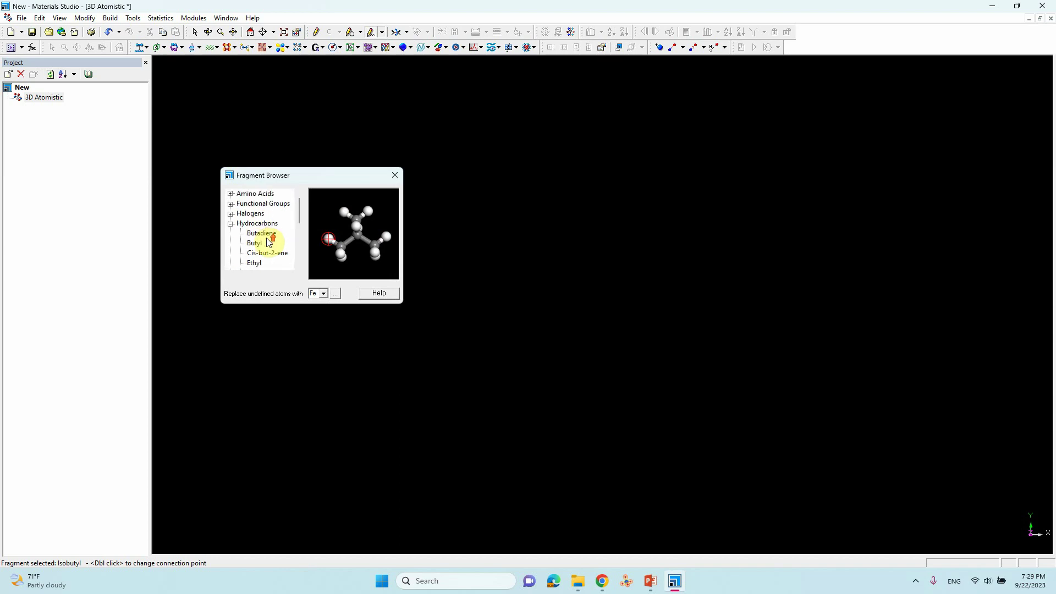
pyautogui.scroll(-4, 251, 231)
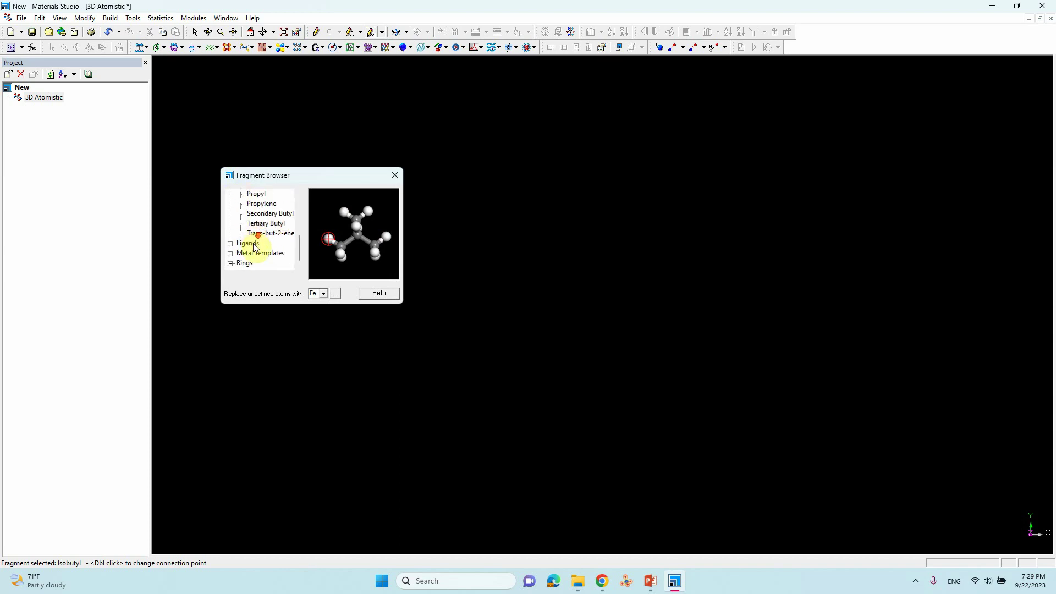
# Place an anthracene fragment from the Rings category in the empty 3D Atomistic document
pyautogui.click(231, 263)
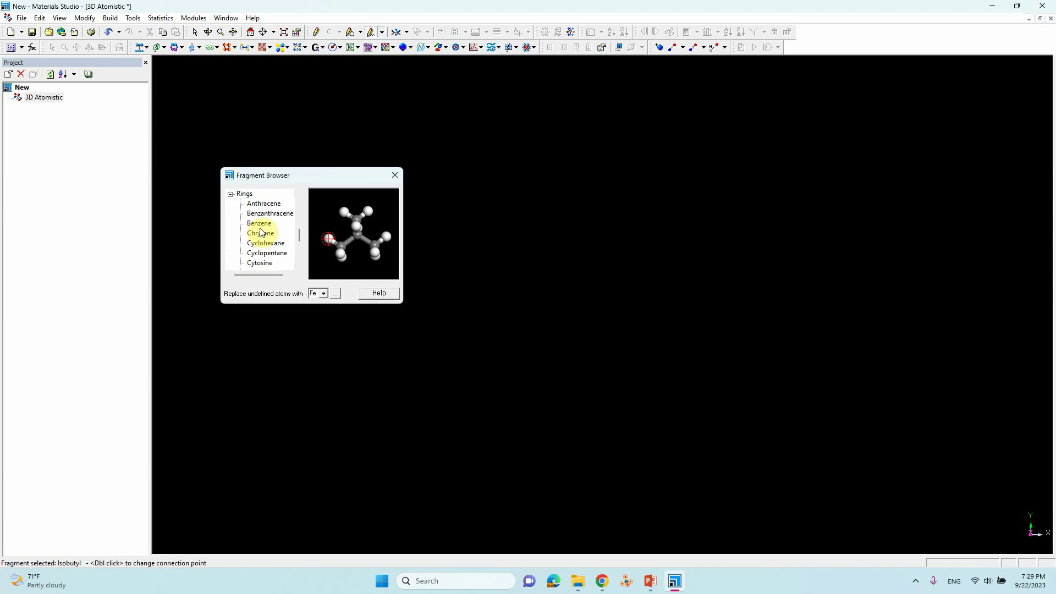
pyautogui.click(266, 204)
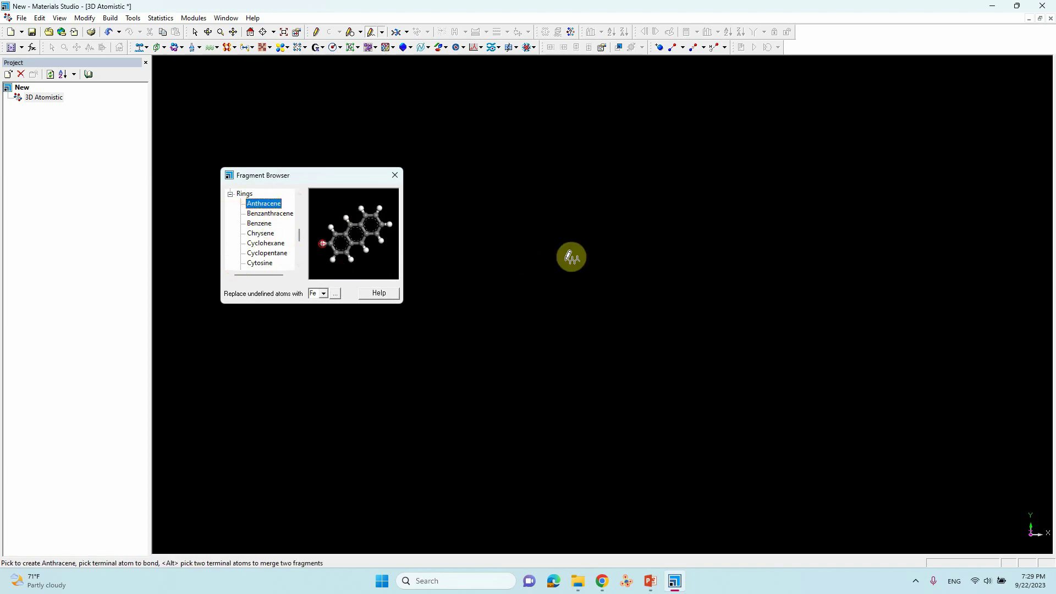
pyautogui.click(575, 302)
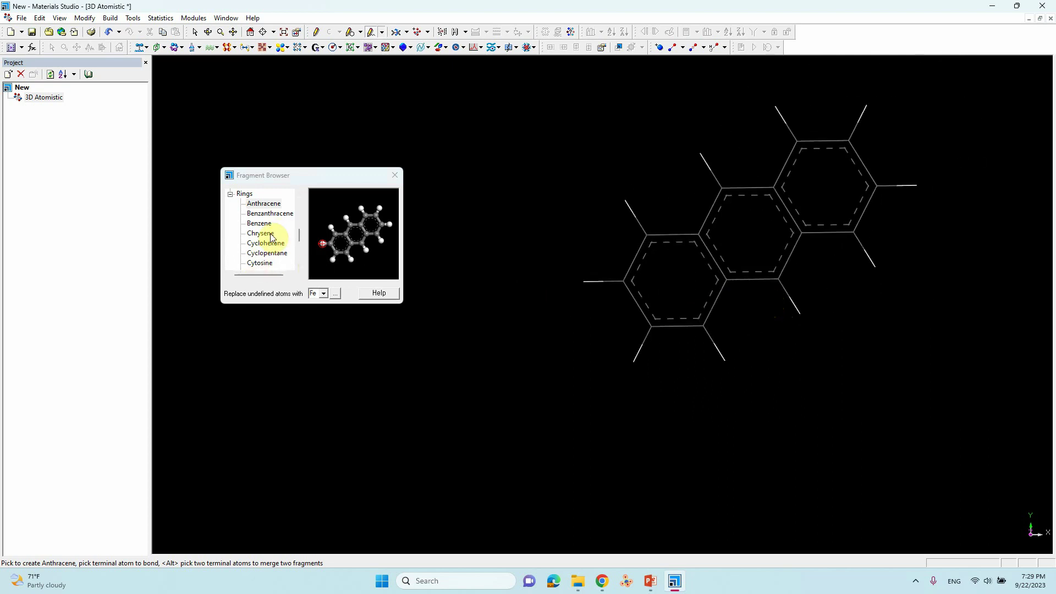
# Place a pyrrole ring fragment below and to the left of the anthracene molecule, and close the Fragment Browser
pyautogui.scroll(-4, 267, 237)
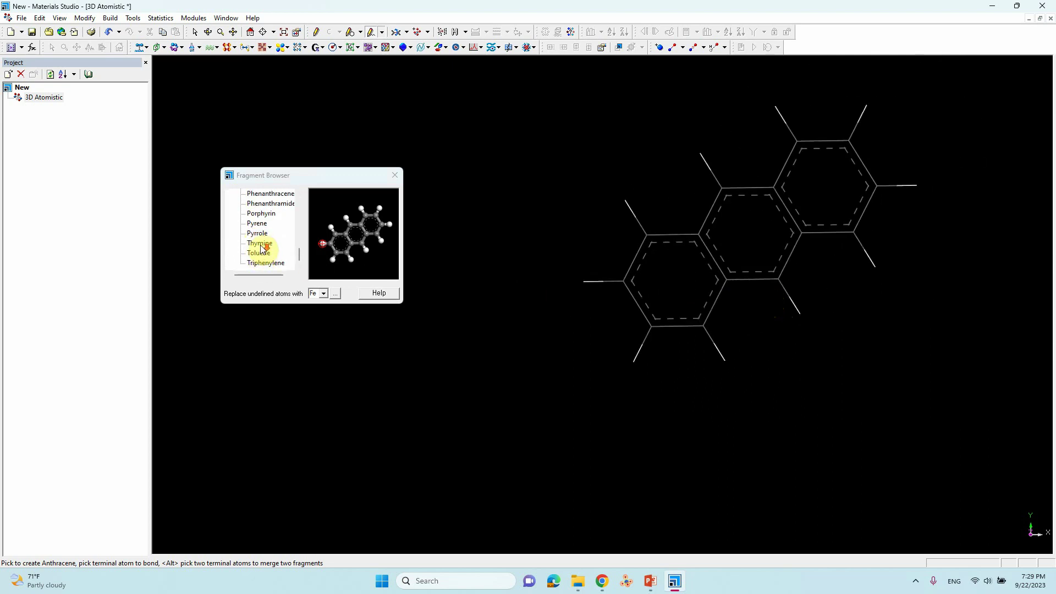
pyautogui.click(263, 234)
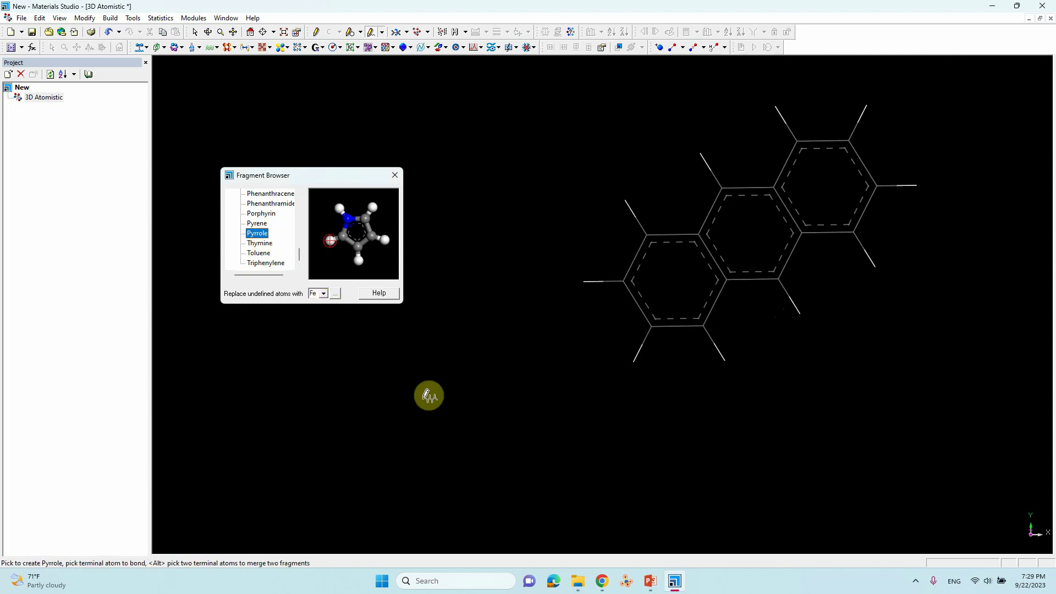
pyautogui.click(437, 429)
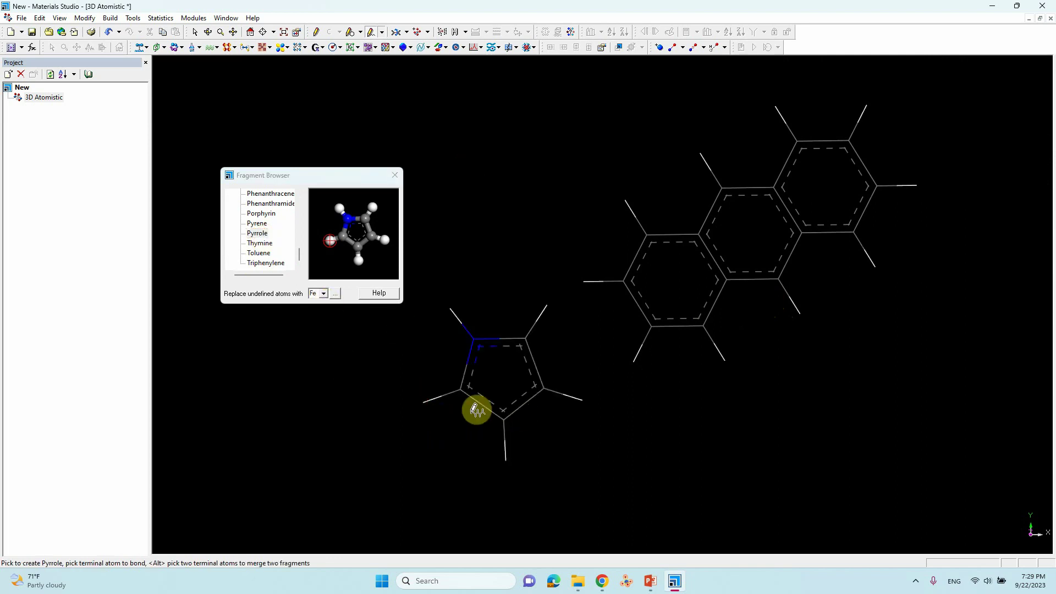
pyautogui.scroll(6, 266, 236)
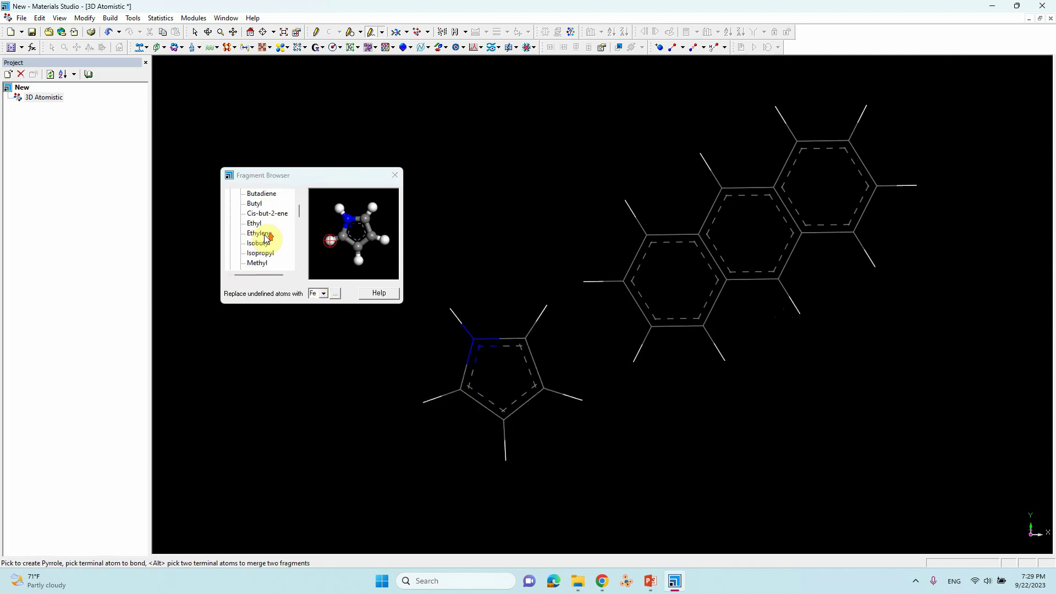
pyautogui.click(266, 235)
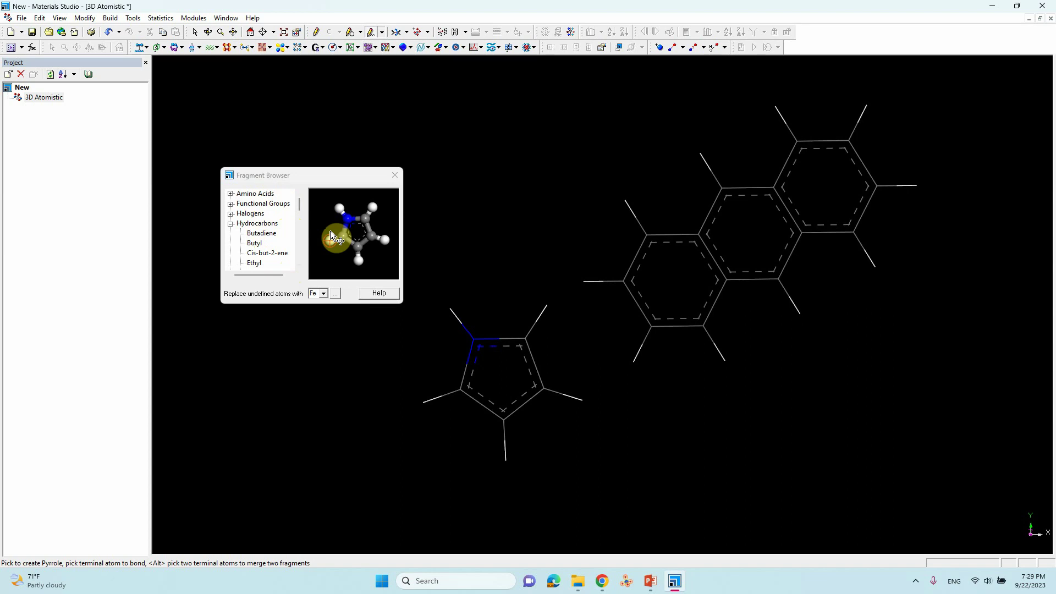
pyautogui.click(393, 175)
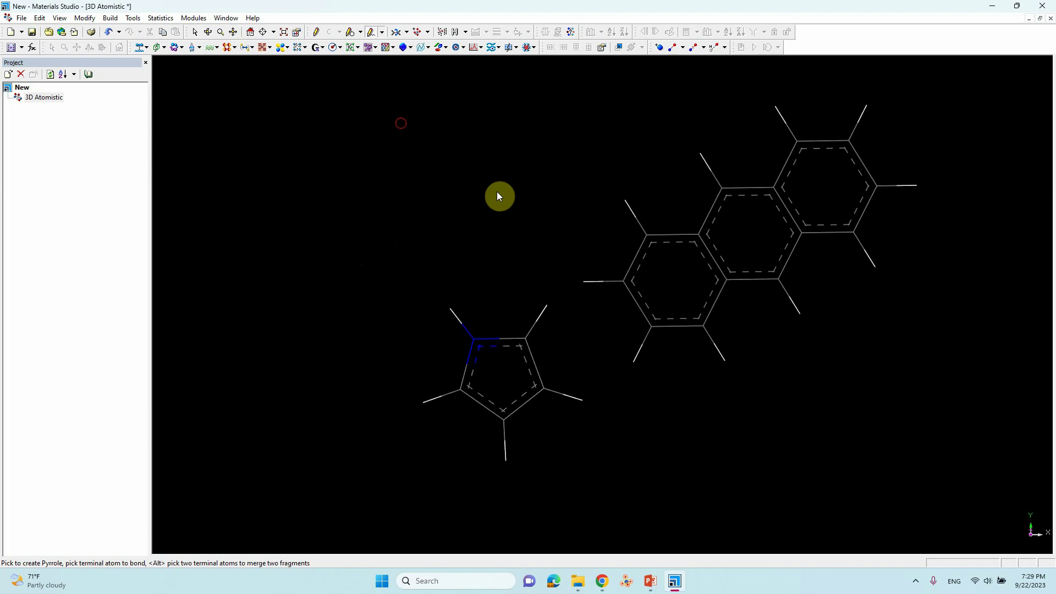
# Delete all the molecules, including the anthracene and pyrrole fragments, from the 3D Atomistic document
pyautogui.moveTo(401, 123); pyautogui.dragTo(876, 466)
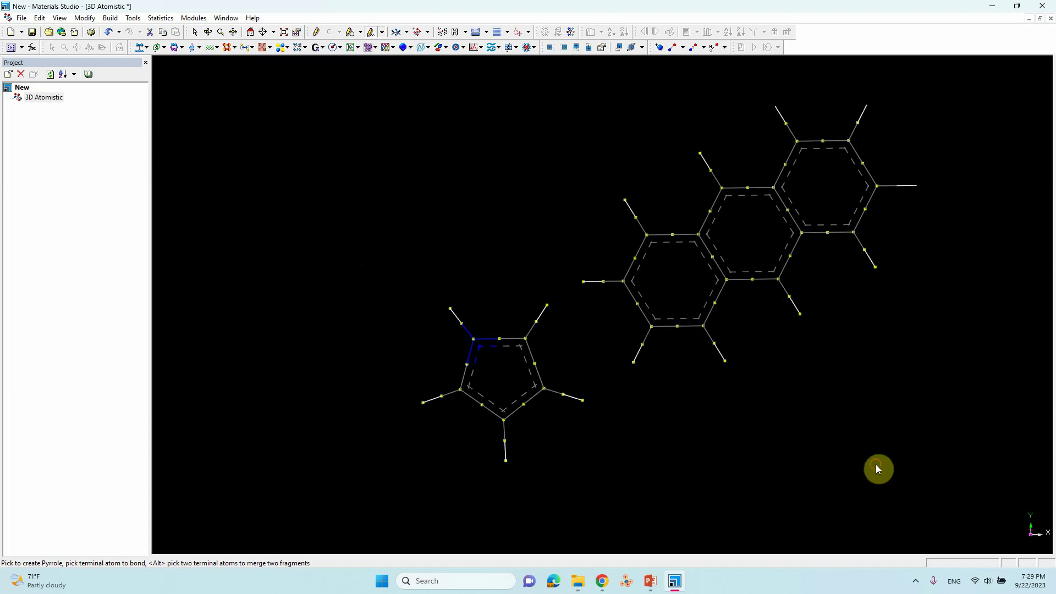
pyautogui.click(557, 231)
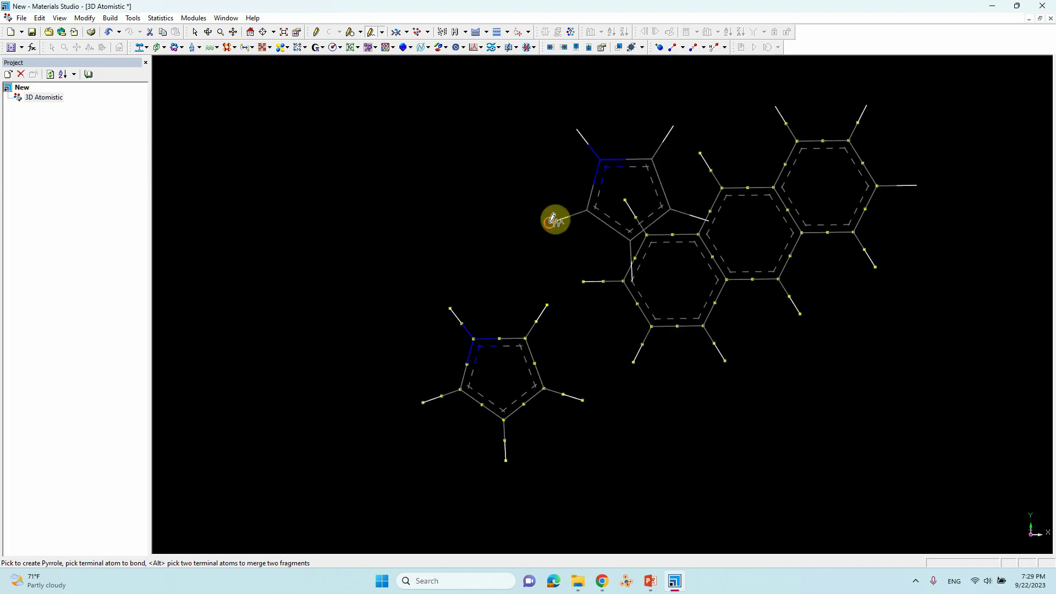
pyautogui.click(195, 33)
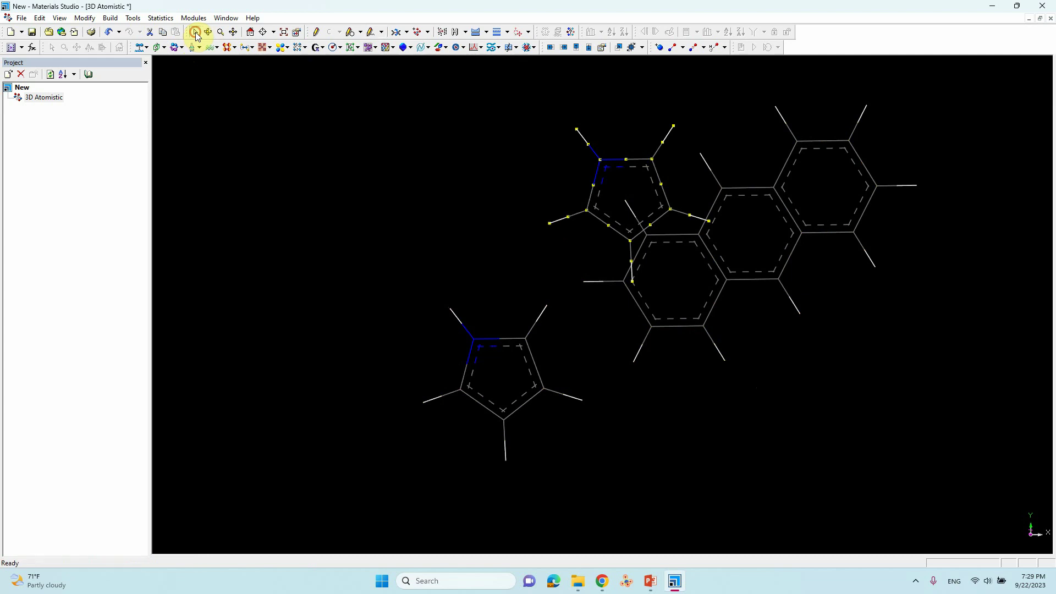
pyautogui.moveTo(267, 90); pyautogui.dragTo(934, 494)
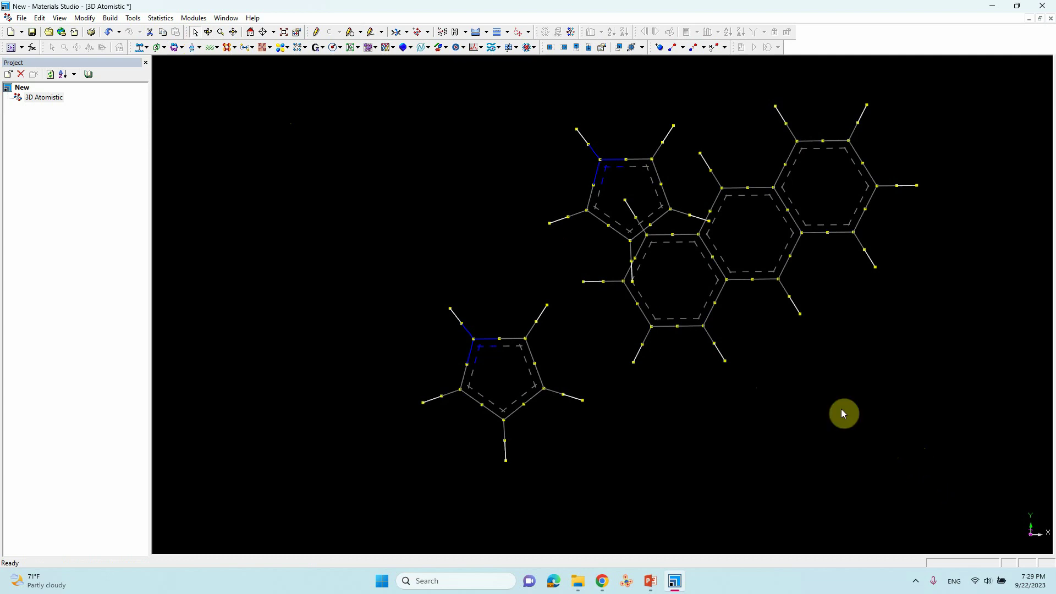
pyautogui.press('Delete')
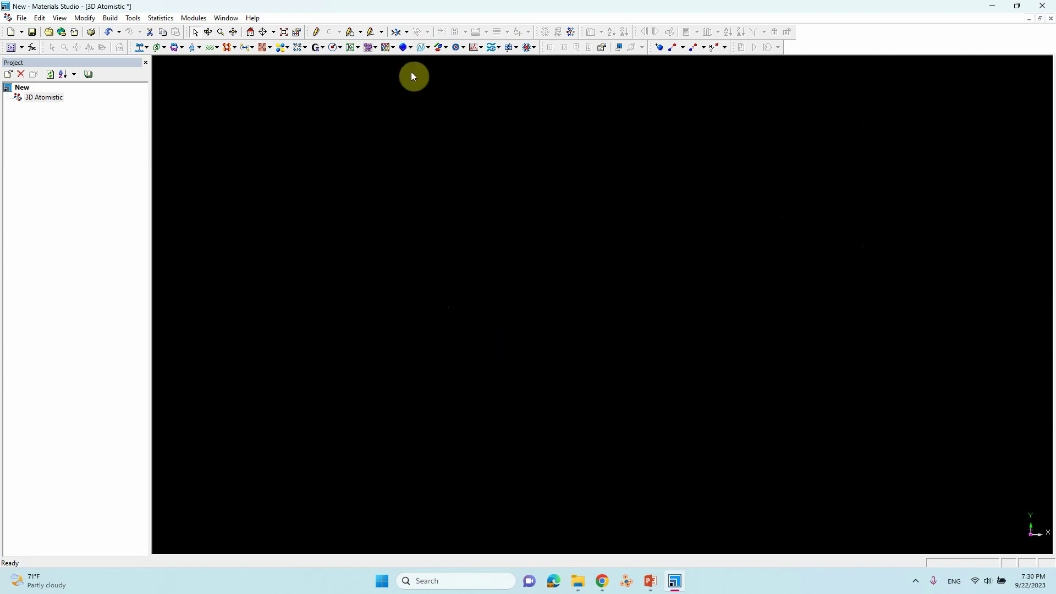
pyautogui.click(407, 31)
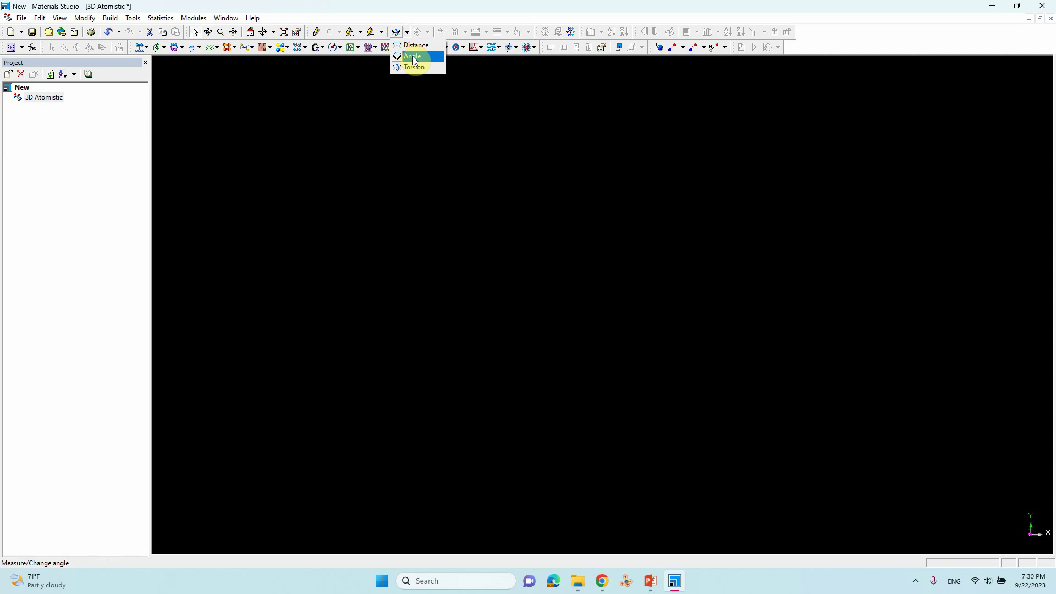
pyautogui.click(432, 118)
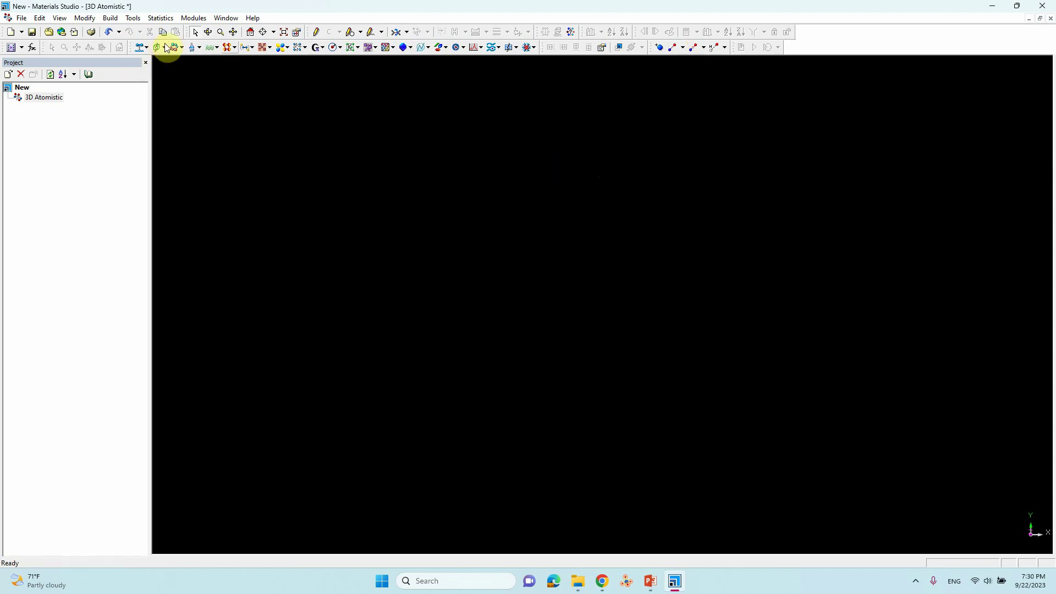
pyautogui.click(133, 20)
pyautogui.click(132, 18)
pyautogui.click(109, 18)
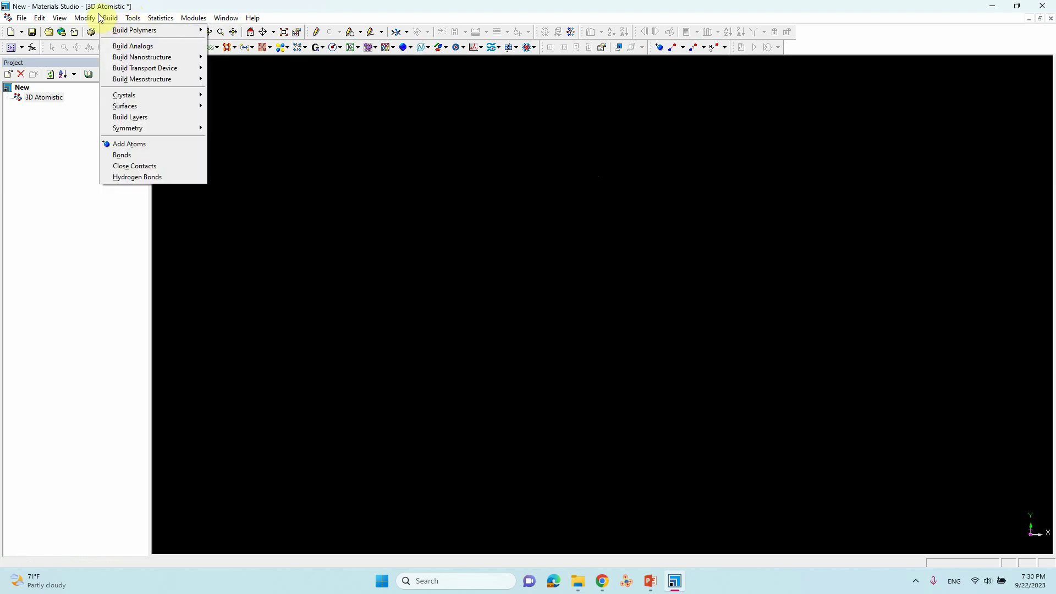
pyautogui.click(108, 19)
pyautogui.click(89, 18)
pyautogui.moveTo(195, 19)
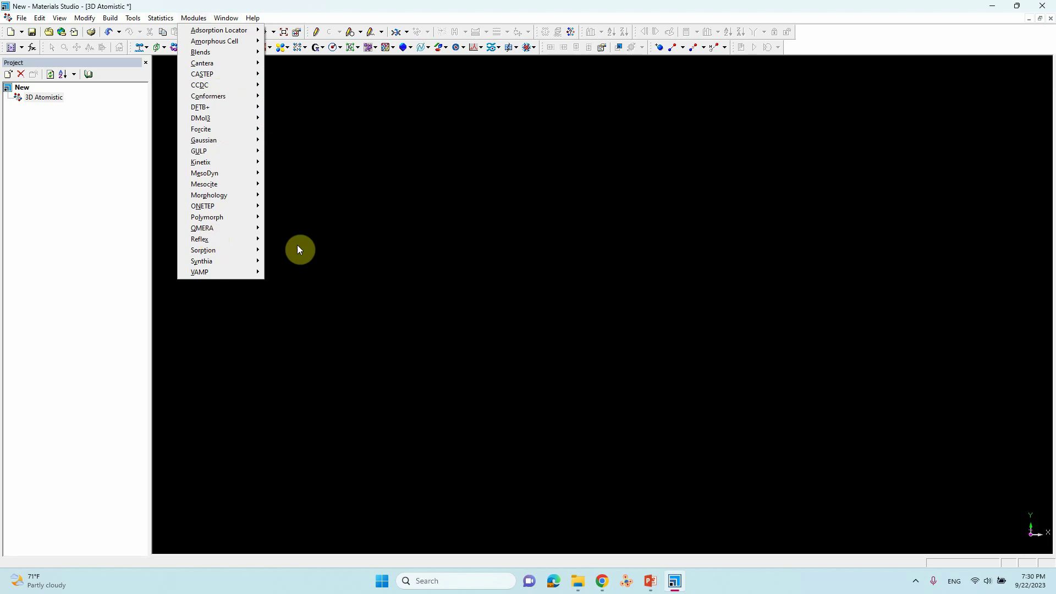
pyautogui.click(428, 204)
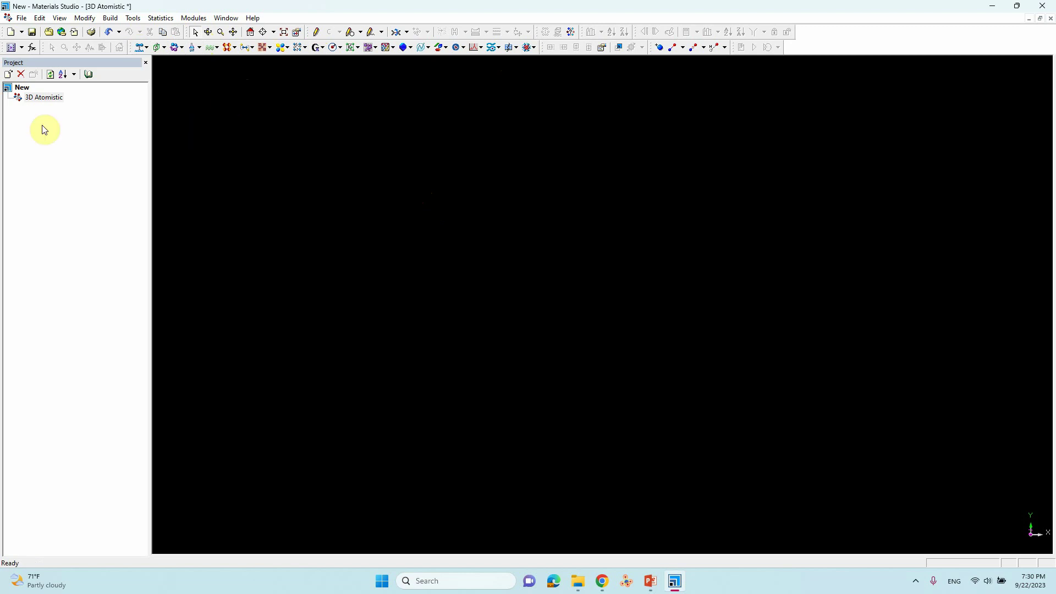
# Rename the 3D Atomistic document in the project as Indole
pyautogui.click(55, 99)
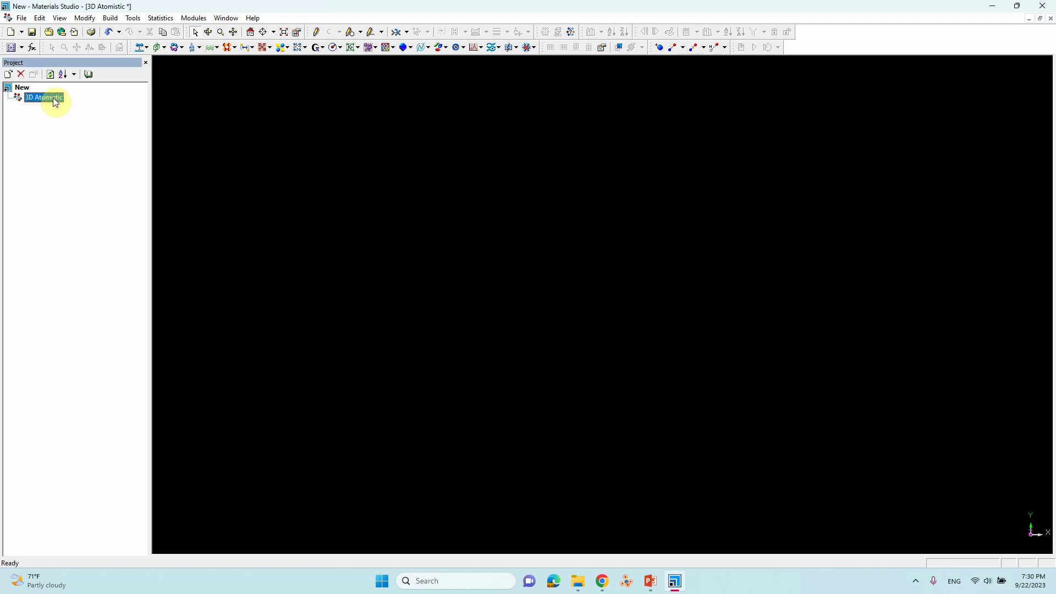
pyautogui.click(55, 99)
pyautogui.write('Indole')
pyautogui.press('Return')
pyautogui.click(263, 150)
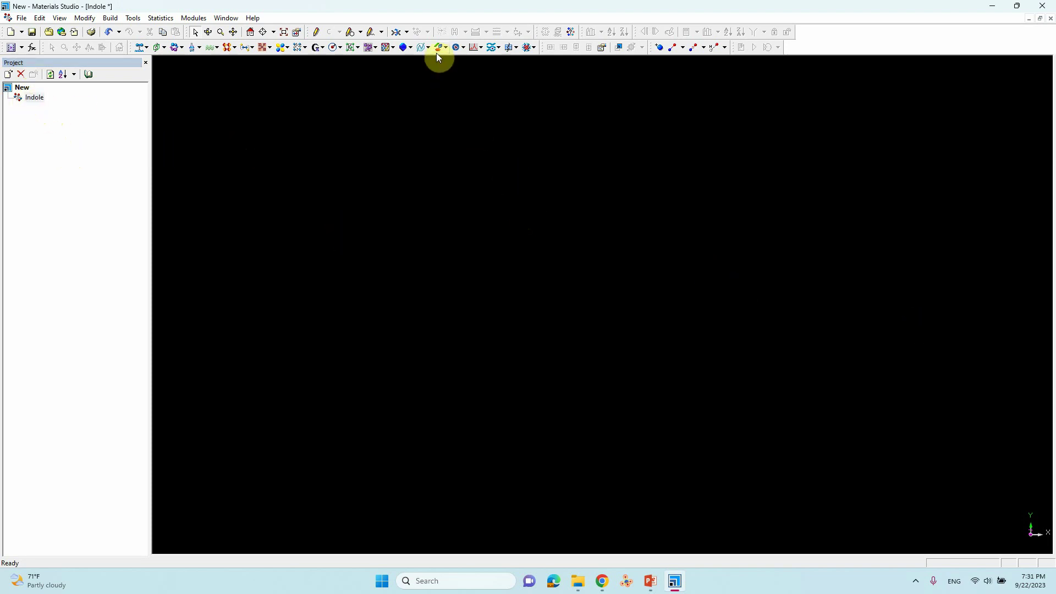
# Sketch a 6-membered ring near the middle of the empty Indole document
pyautogui.click(361, 33)
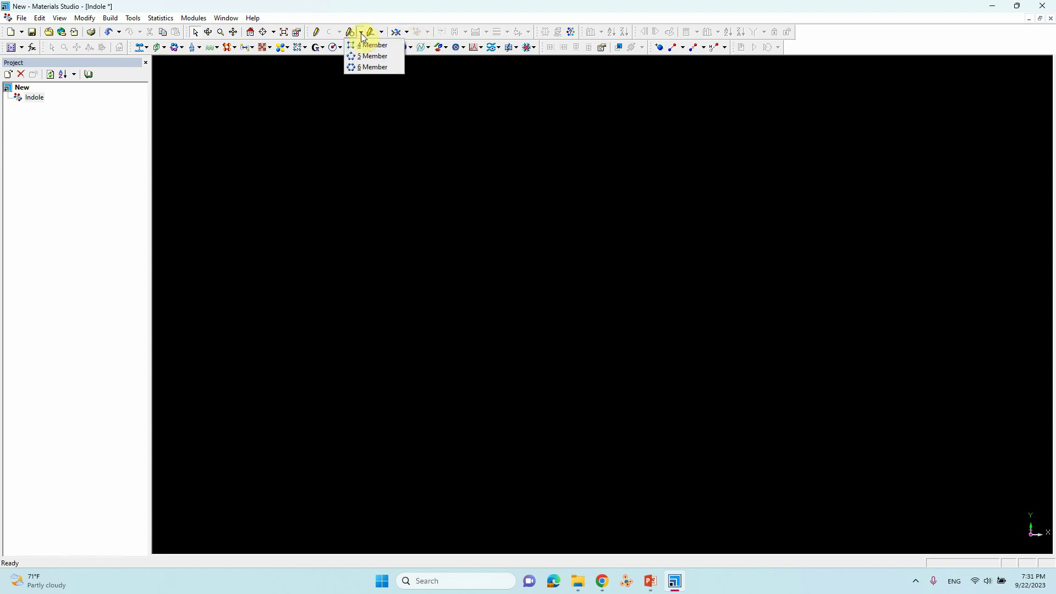
pyautogui.click(372, 67)
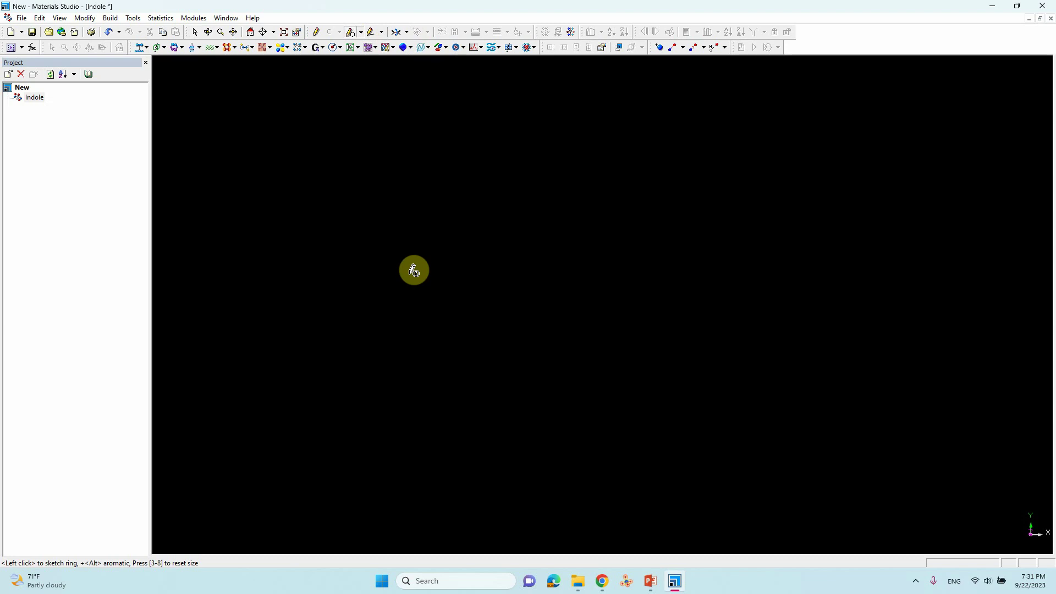
pyautogui.click(362, 33)
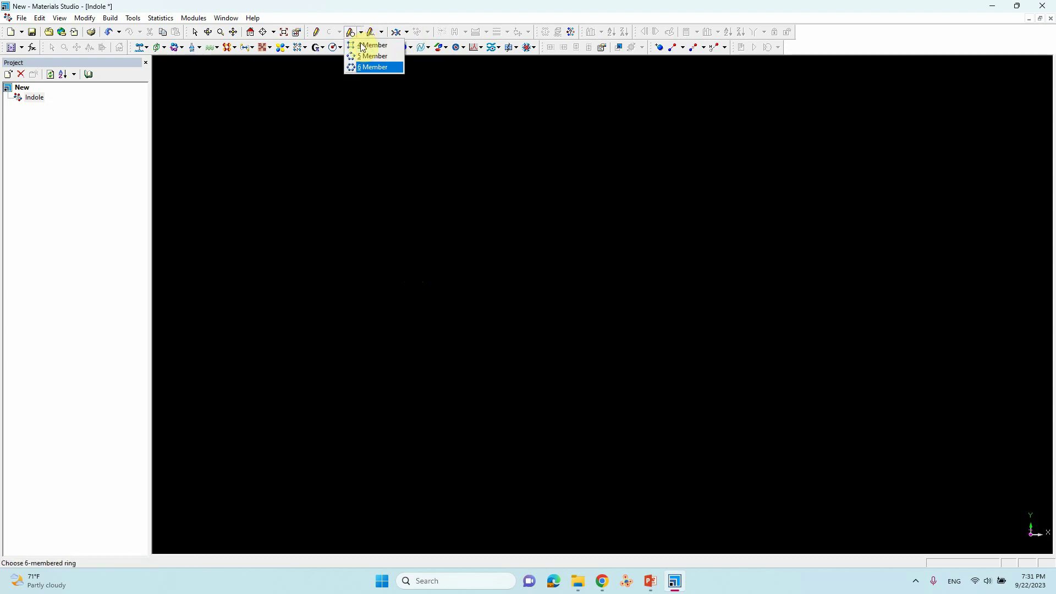
pyautogui.click(371, 67)
pyautogui.click(426, 280)
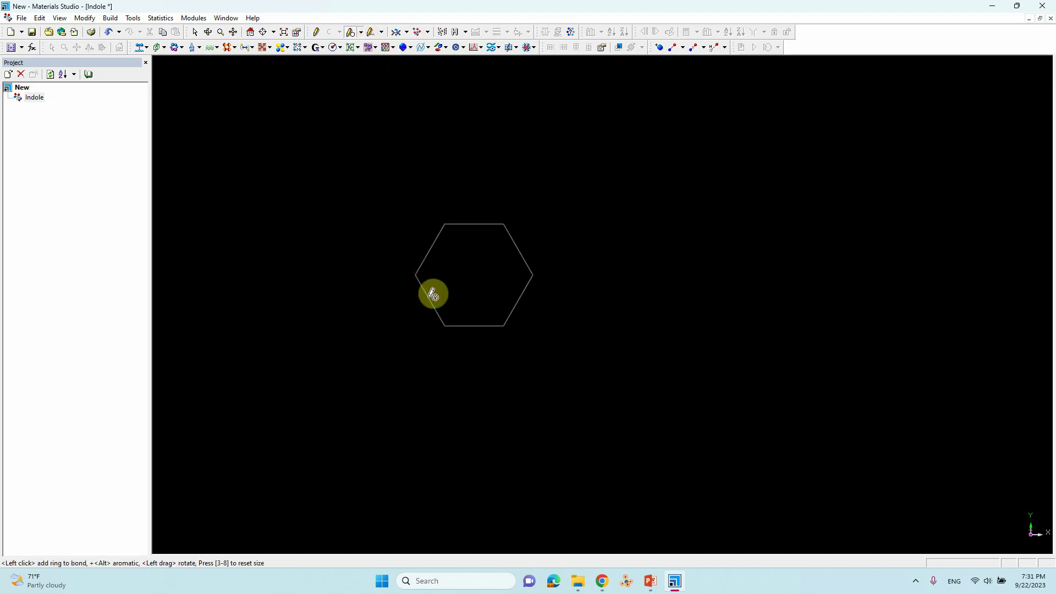
# Fuse a 5-membered ring onto the lower-right bond of the six-membered ring
pyautogui.click(362, 33)
pyautogui.click(363, 58)
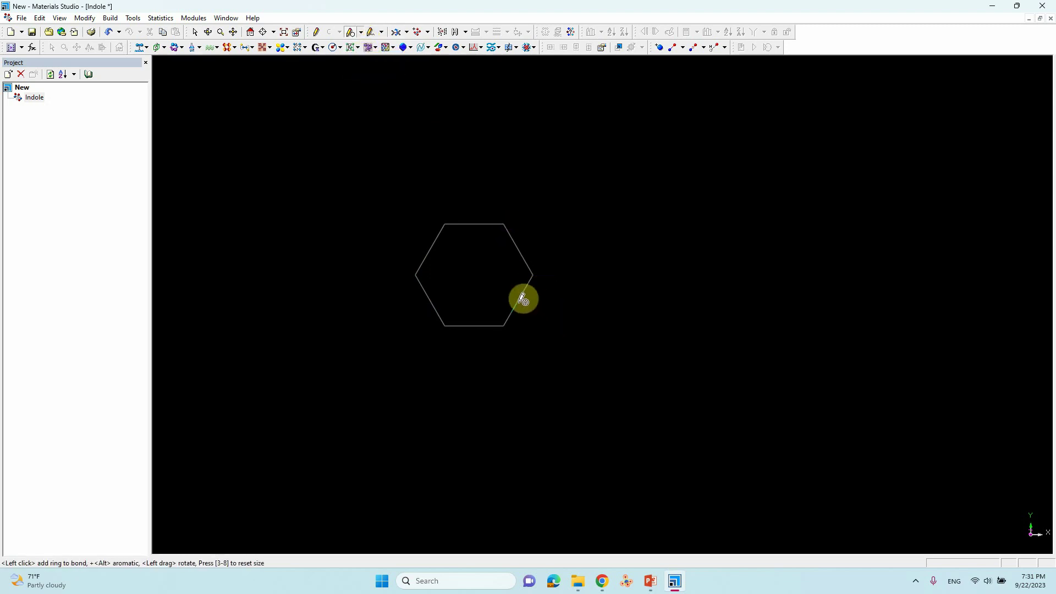
pyautogui.scroll(3, 523, 299)
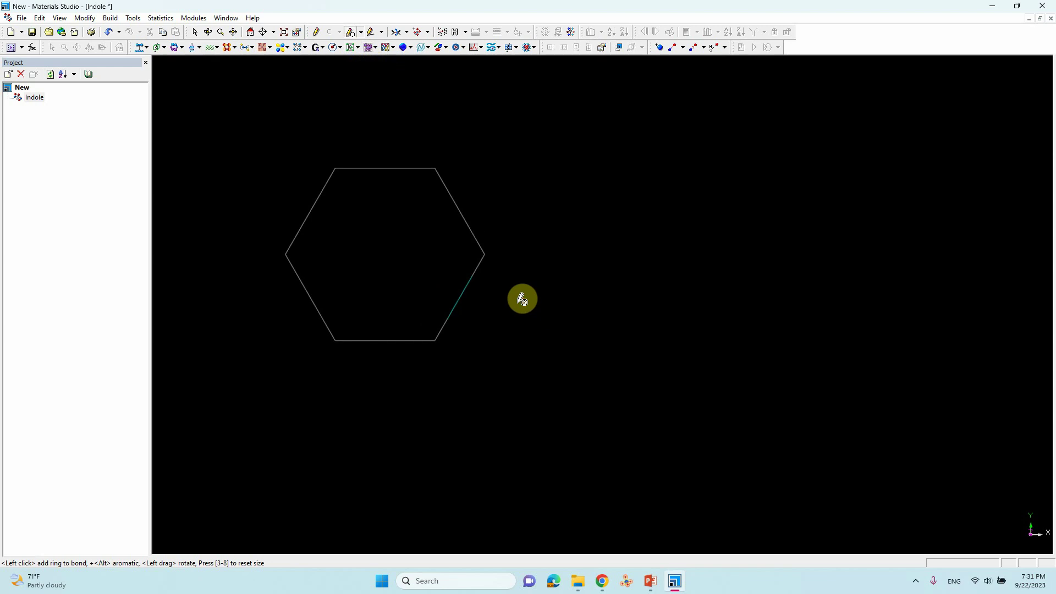
pyautogui.click(465, 293)
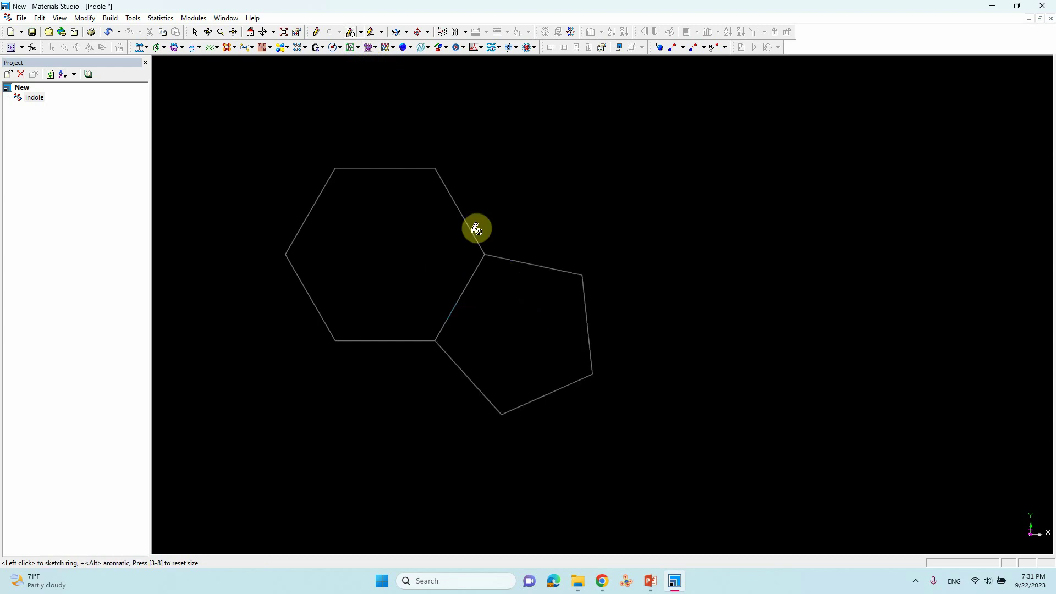
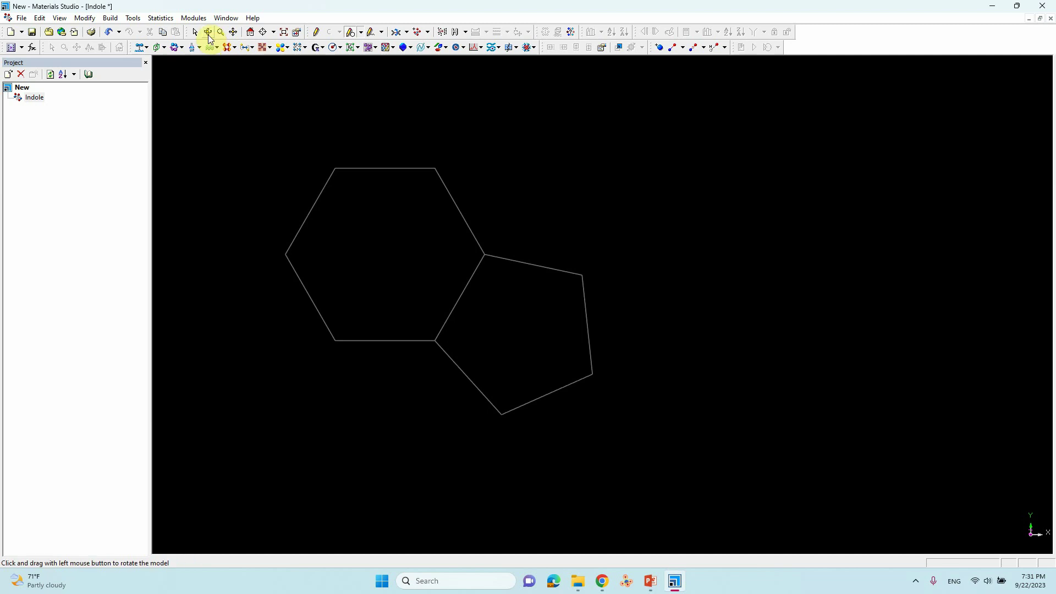
# Display the whole fused-ring structure in Ball and stick style with a stick radius of 0.1 and a ball radius of 0.5
pyautogui.click(198, 34)
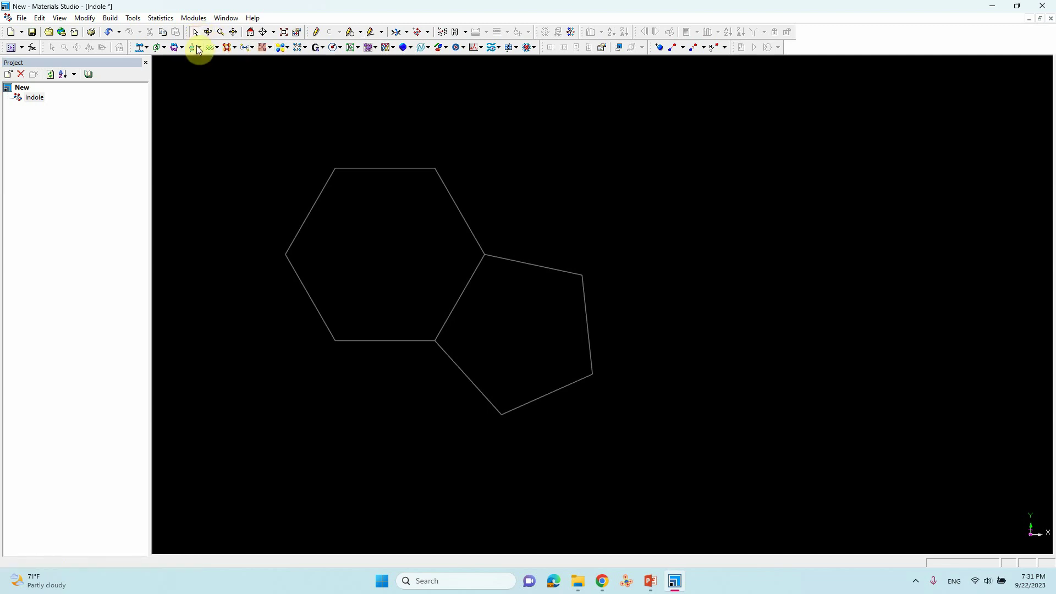
pyautogui.moveTo(247, 119); pyautogui.dragTo(670, 463)
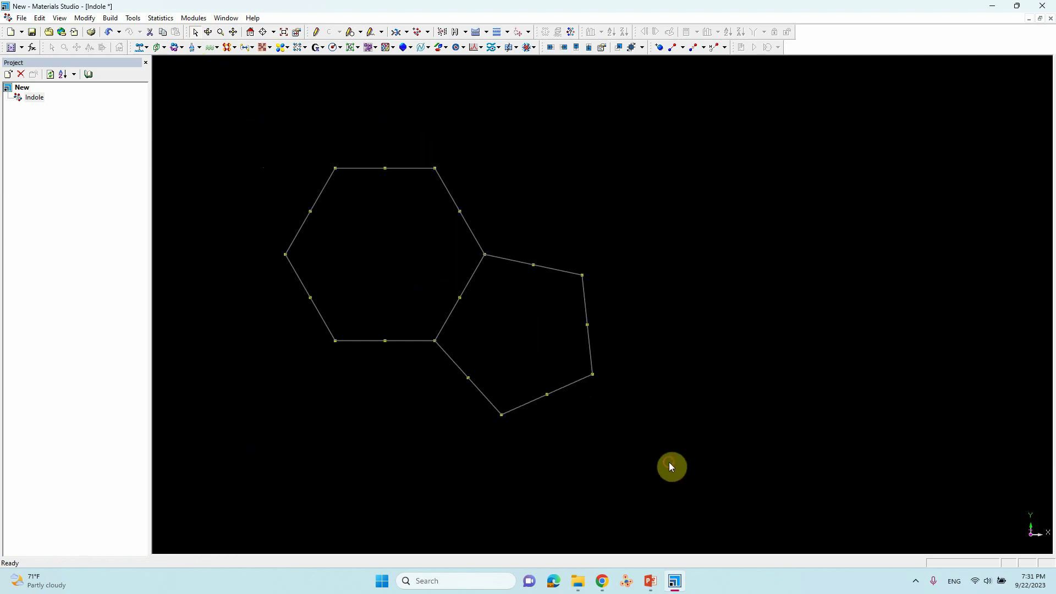
pyautogui.rightClick(495, 257)
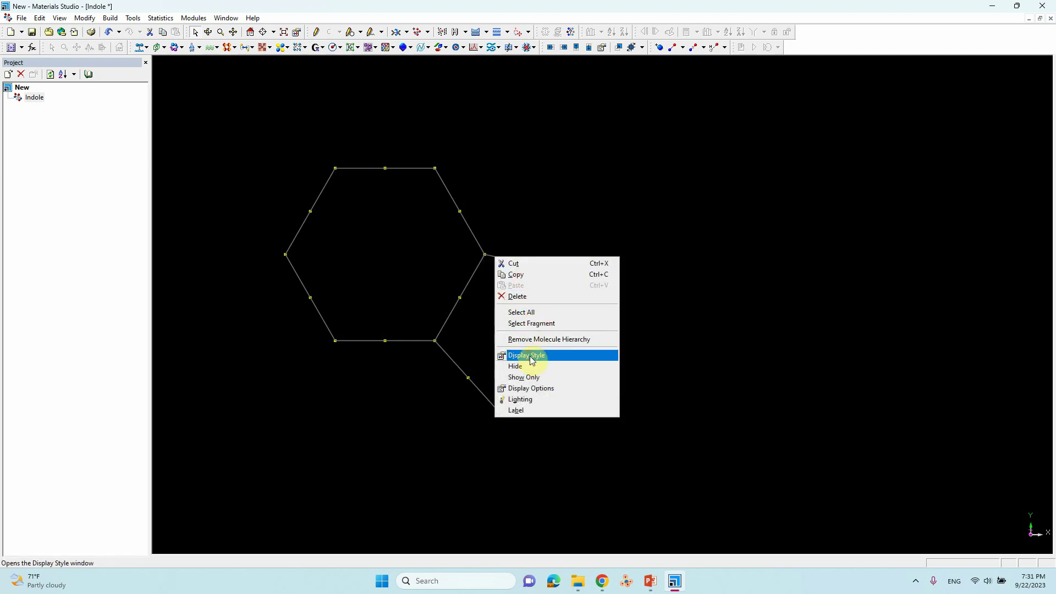
pyautogui.click(697, 223)
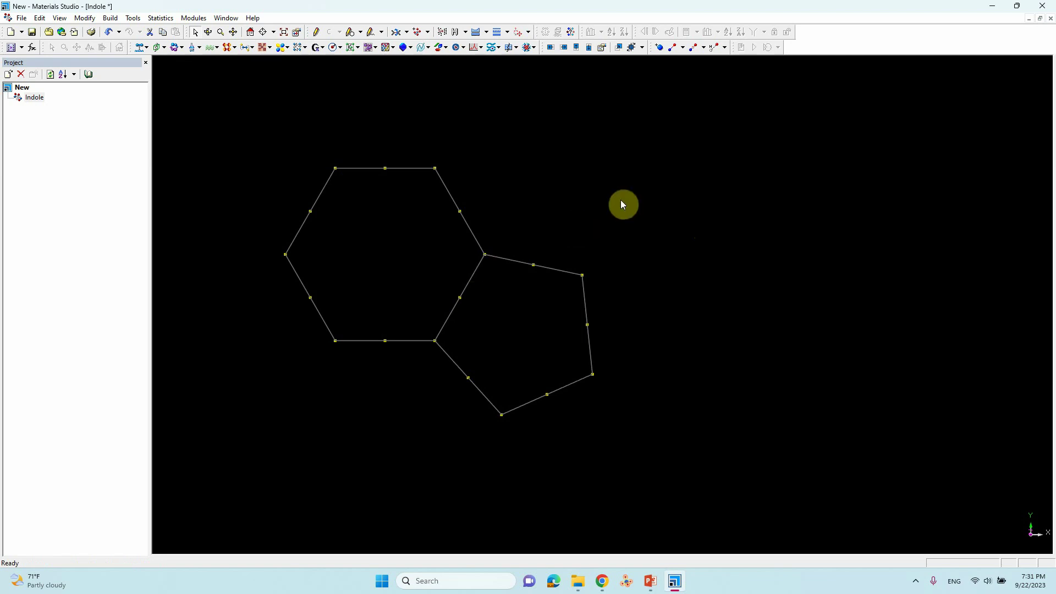
pyautogui.rightClick(602, 176)
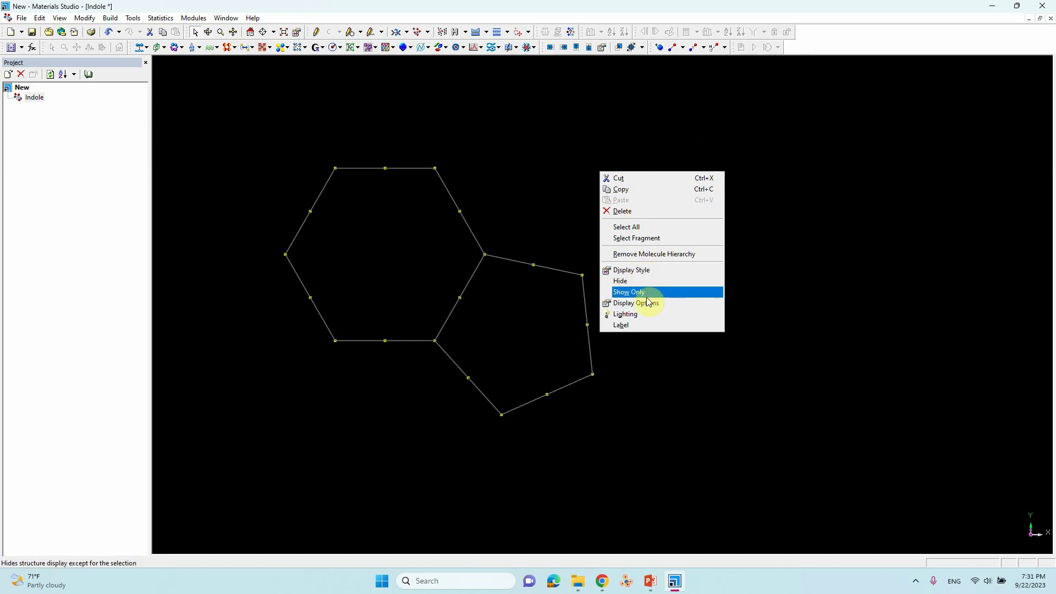
pyautogui.click(635, 272)
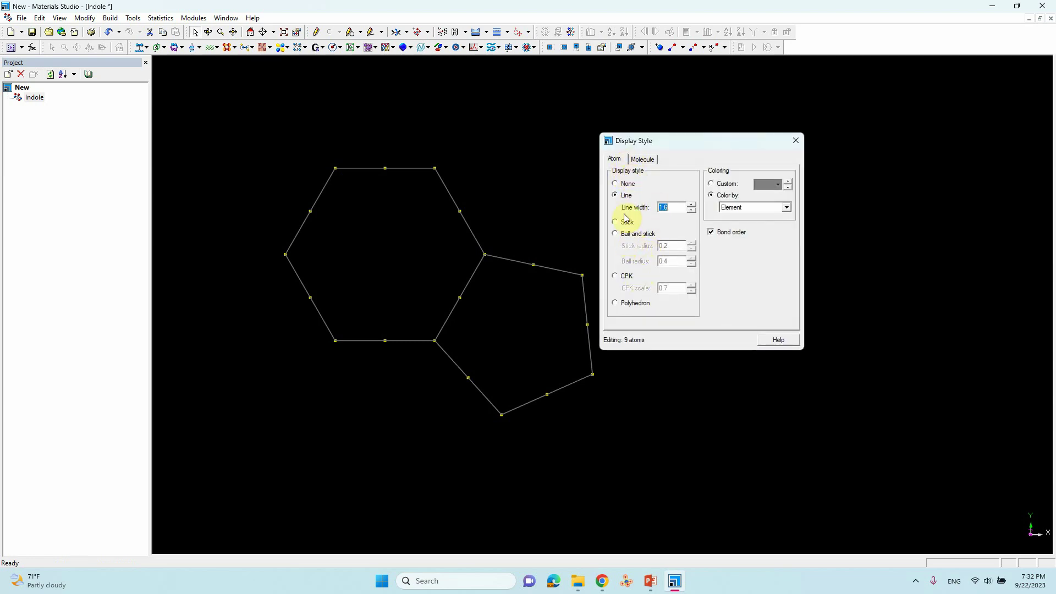
pyautogui.click(626, 233)
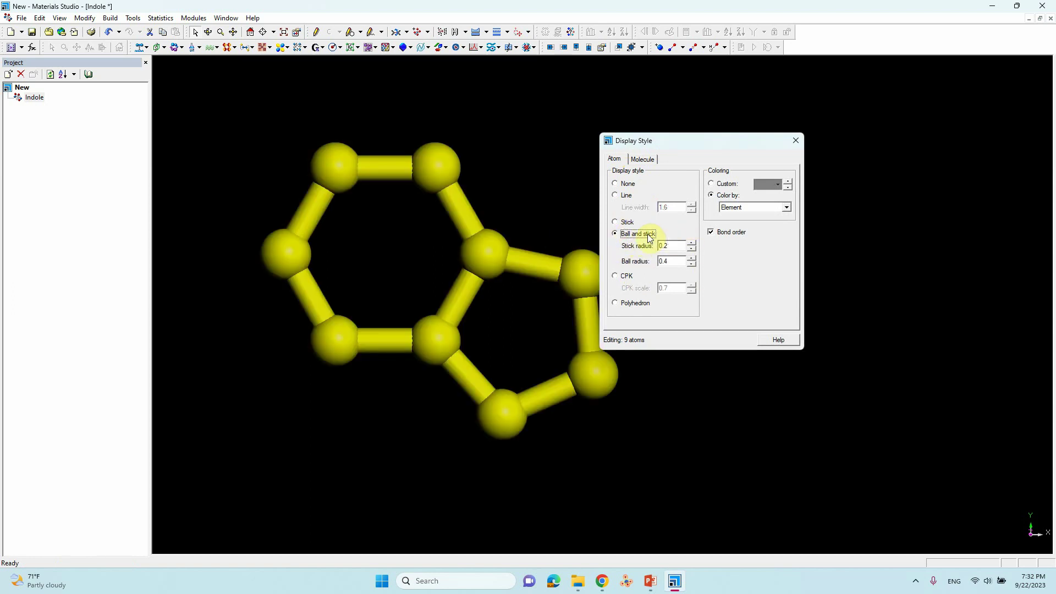
pyautogui.click(691, 249)
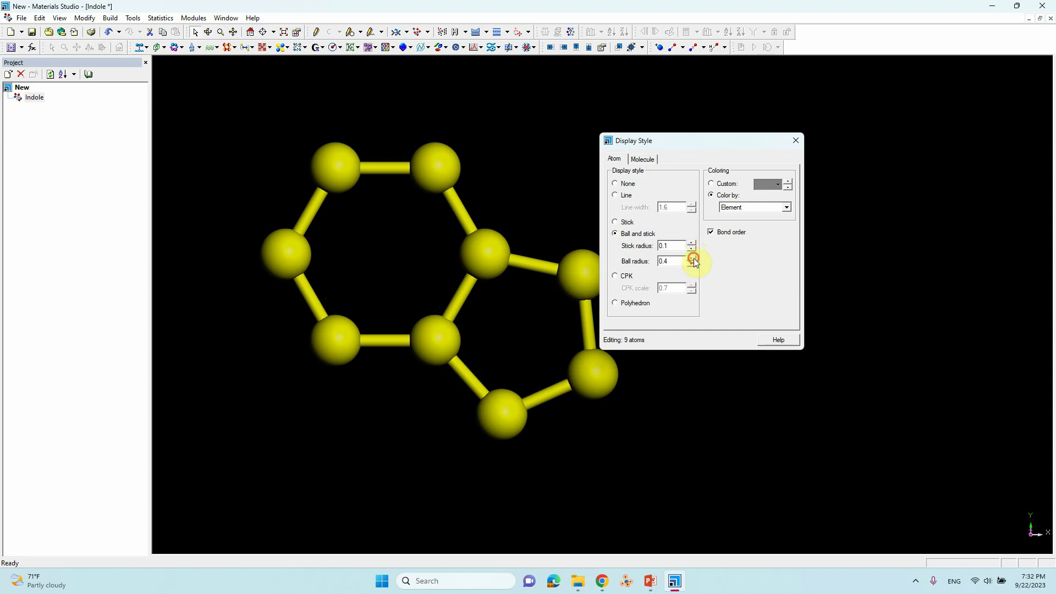
pyautogui.click(693, 258)
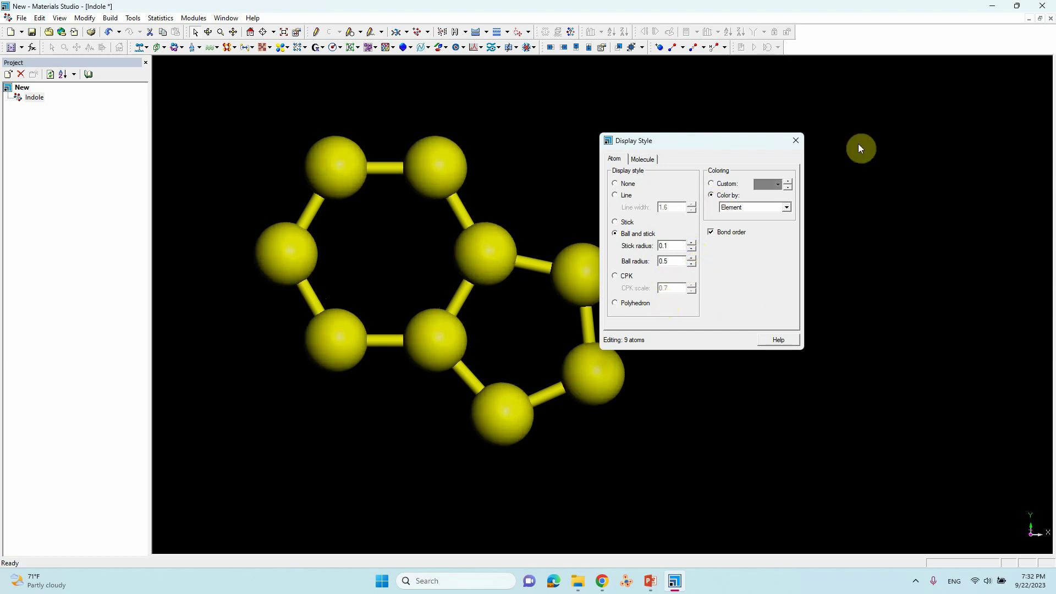
pyautogui.click(797, 142)
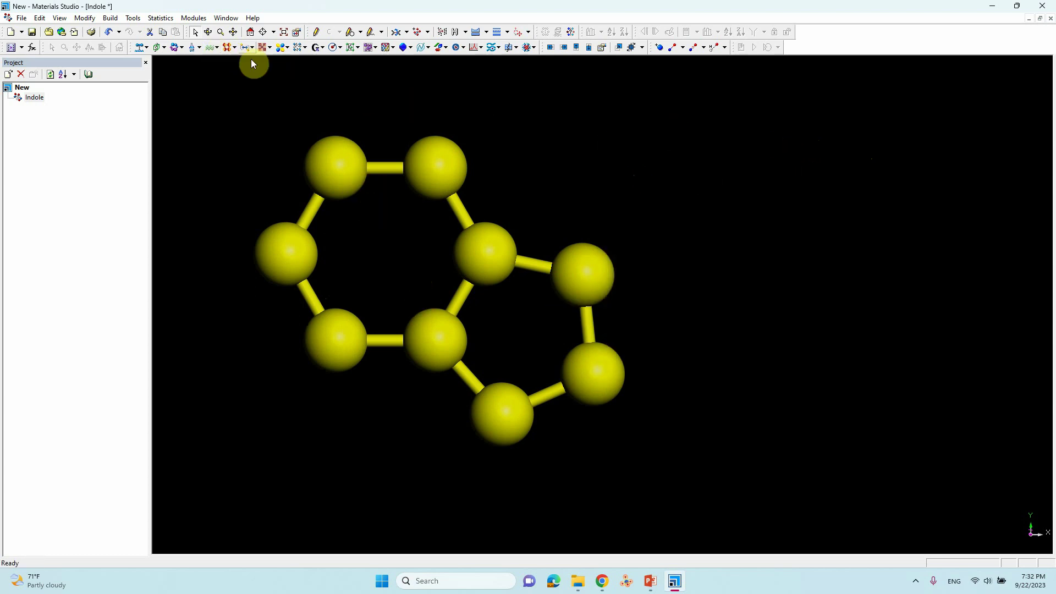
# Rotate and recentre the fused-ring structure so the bond shared by both rings stands upright, and clear the selection
pyautogui.click(207, 33)
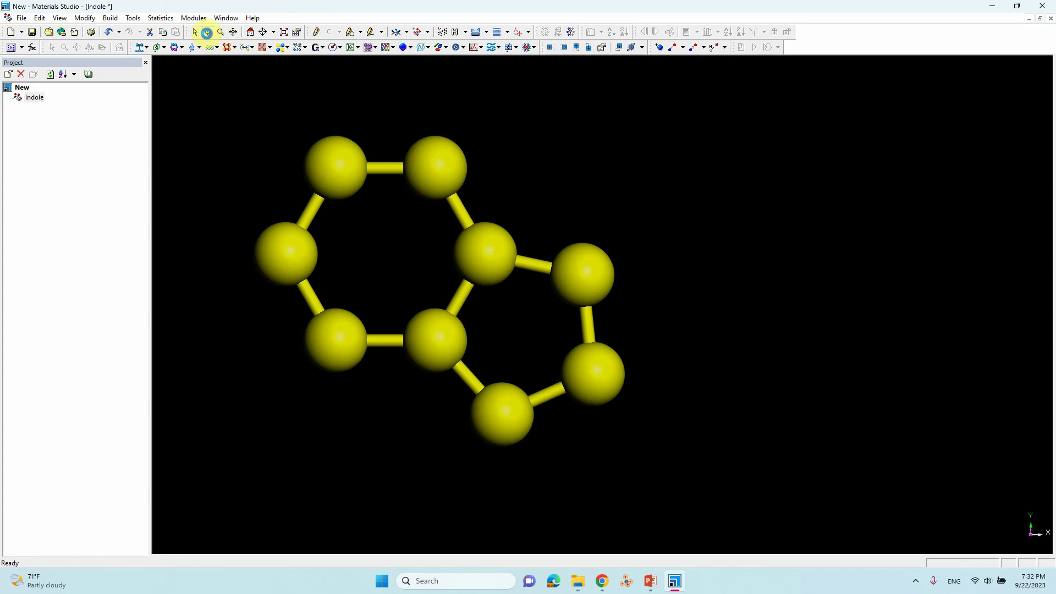
pyautogui.moveTo(473, 322); pyautogui.dragTo(579, 275)
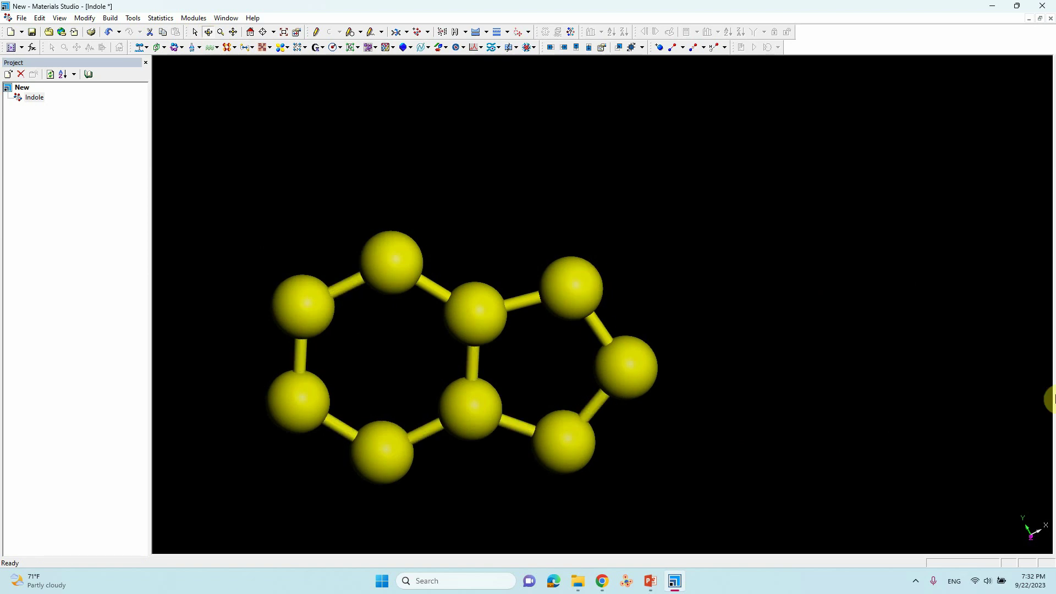
pyautogui.click(250, 32)
pyautogui.scroll(-3, 610, 285)
pyautogui.moveTo(610, 285)
pyautogui.mouseDown()
pyautogui.moveTo(516, 367)
pyautogui.moveTo(568, 292)
pyautogui.moveTo(544, 350)
pyautogui.moveTo(612, 290)
pyautogui.moveTo(612, 308)
pyautogui.moveTo(619, 285)
pyautogui.mouseUp()
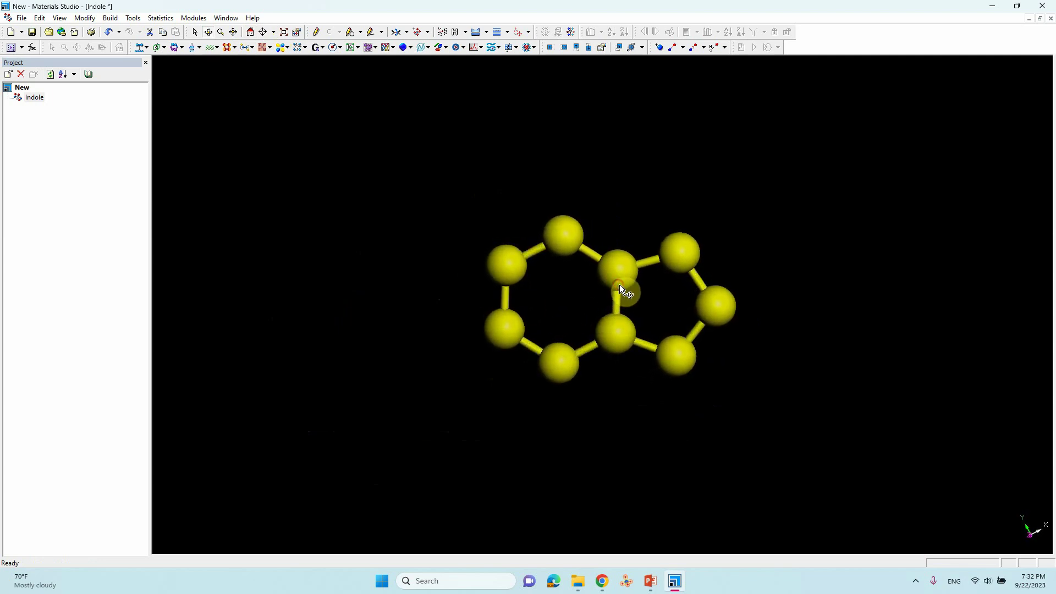
pyautogui.click(777, 259)
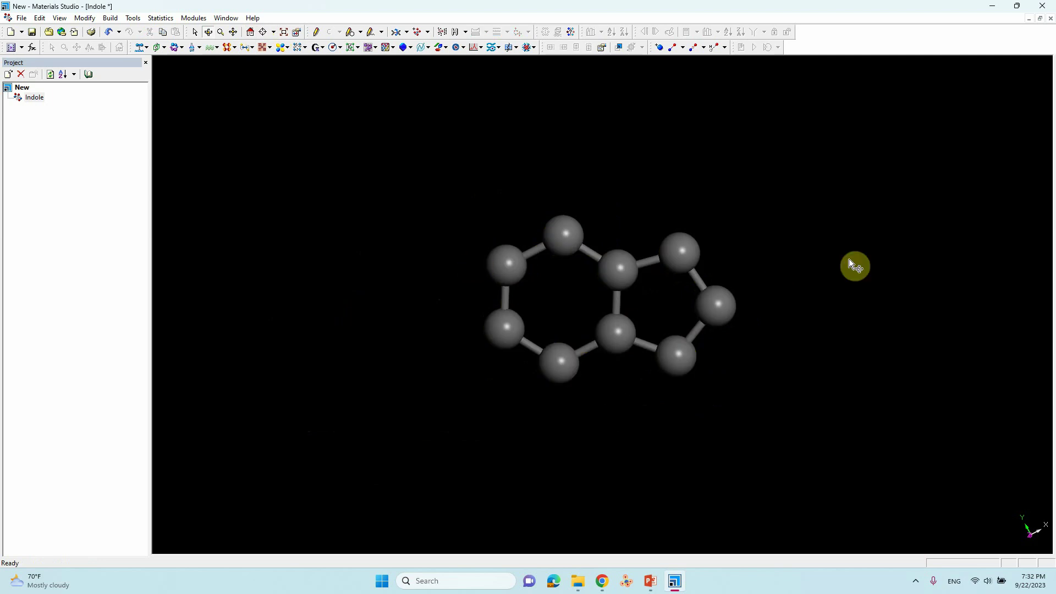
pyautogui.scroll(3, 727, 388)
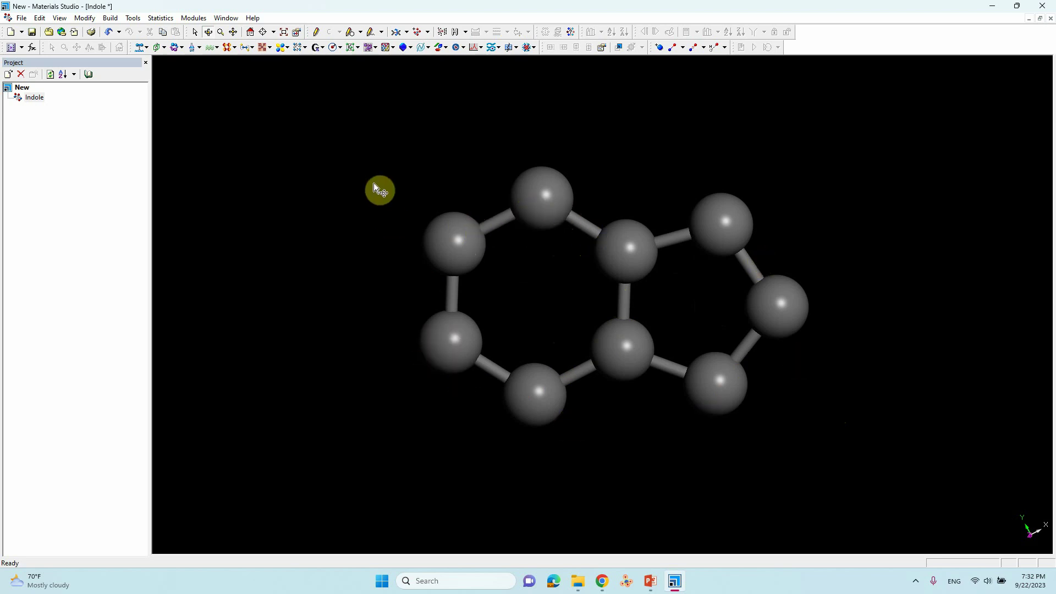
pyautogui.moveTo(345, 135); pyautogui.dragTo(879, 403)
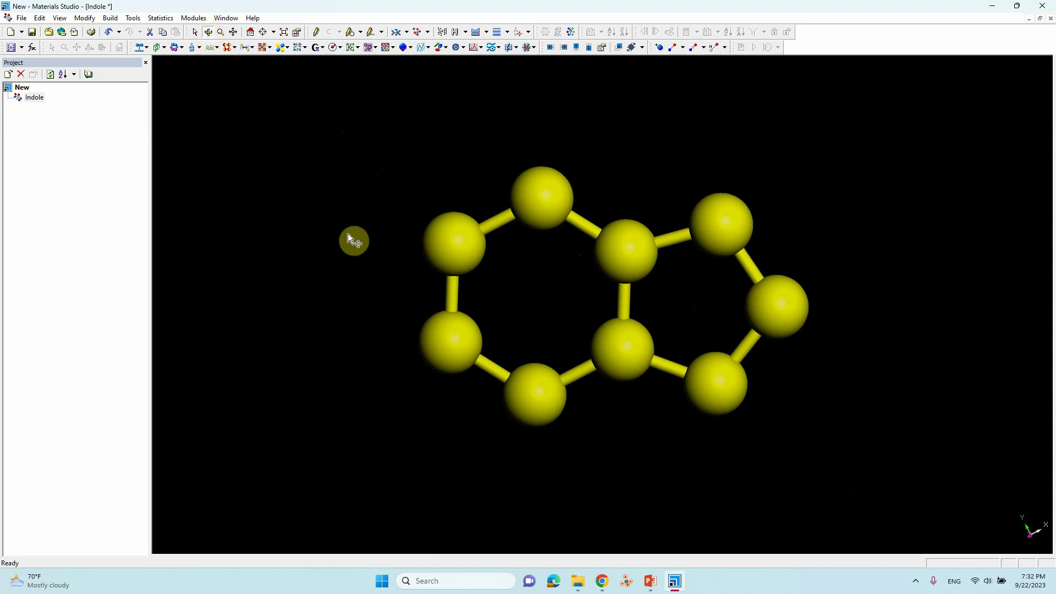
pyautogui.click(391, 199)
pyautogui.moveTo(434, 202); pyautogui.dragTo(840, 444)
pyautogui.click(832, 433)
pyautogui.moveTo(326, 157); pyautogui.dragTo(896, 451)
pyautogui.click(896, 452)
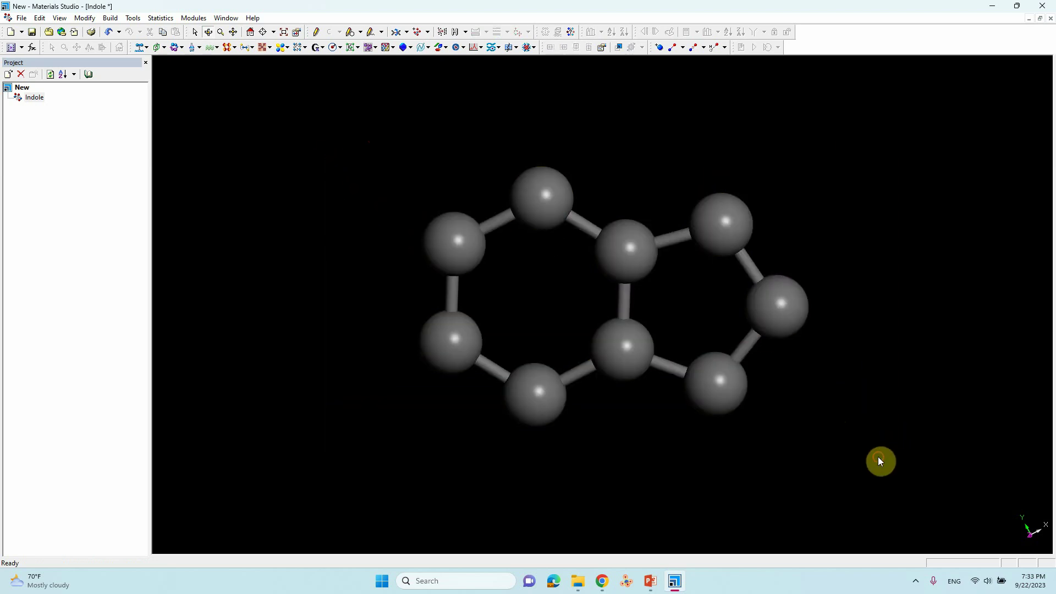
# Change every bond in the fused-ring structure to a partial double bond, and clear the selection
pyautogui.click(195, 32)
pyautogui.moveTo(257, 106); pyautogui.dragTo(849, 443)
pyautogui.click(844, 449)
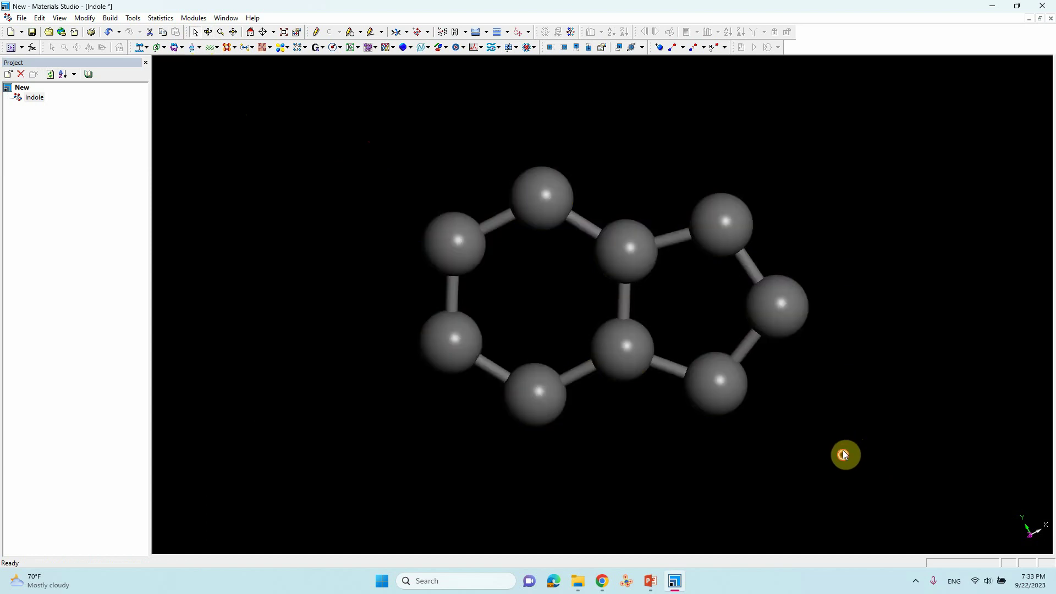
pyautogui.moveTo(337, 130); pyautogui.dragTo(925, 458)
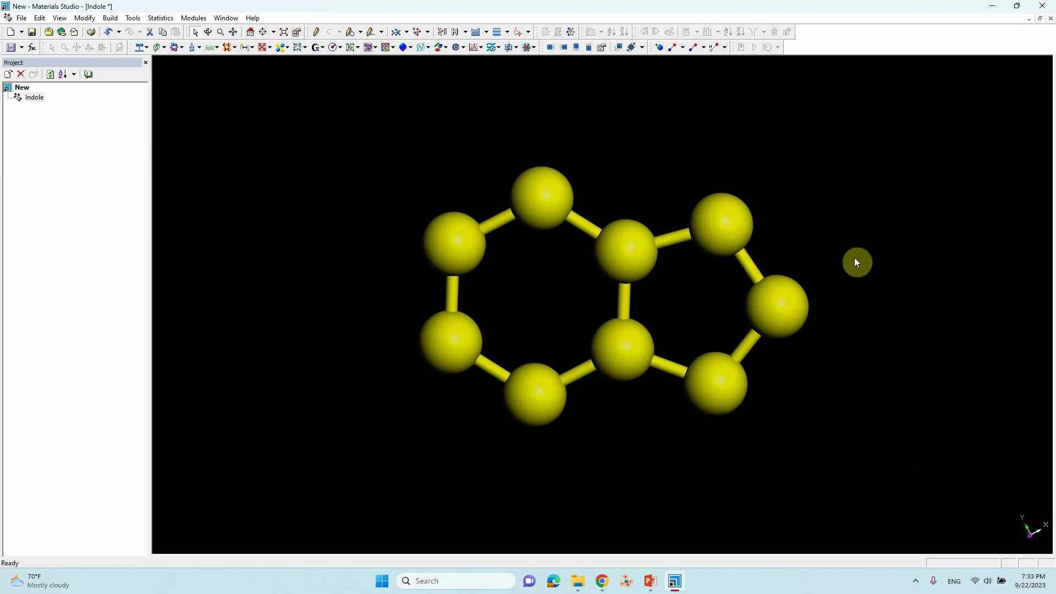
pyautogui.click(508, 33)
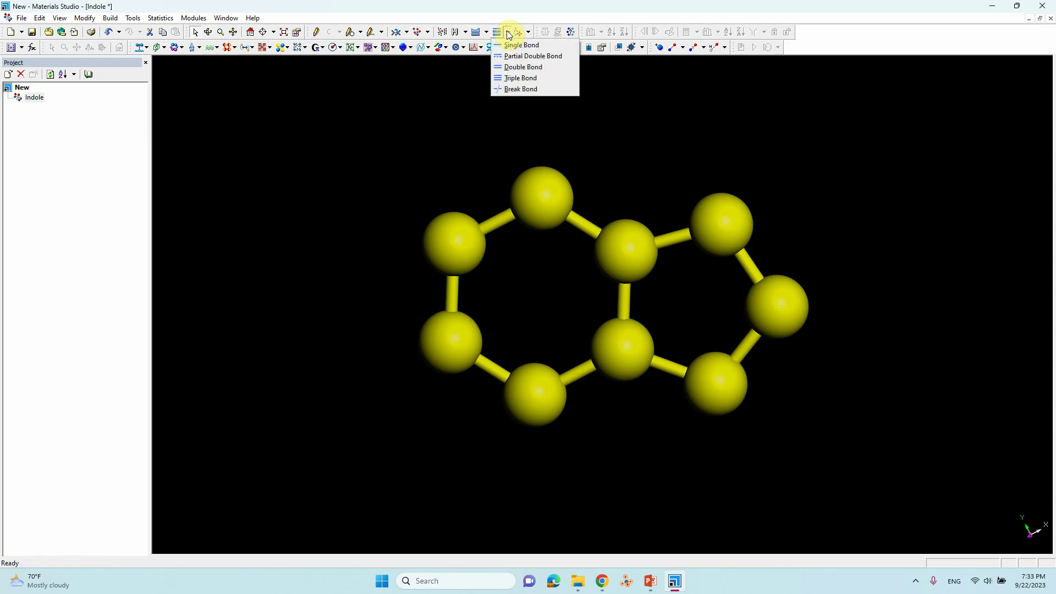
pyautogui.click(517, 57)
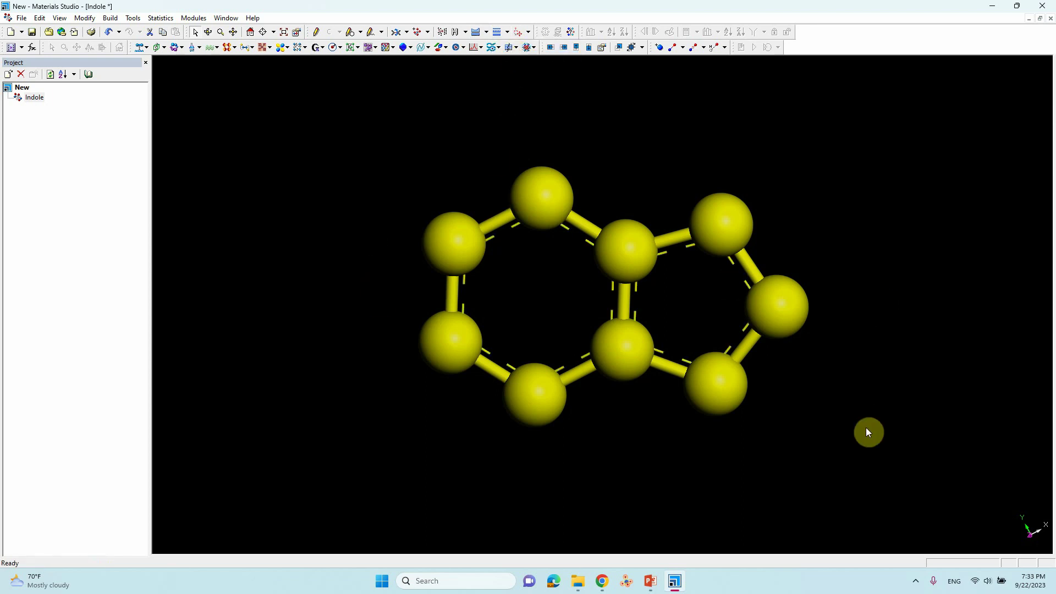
pyautogui.click(882, 297)
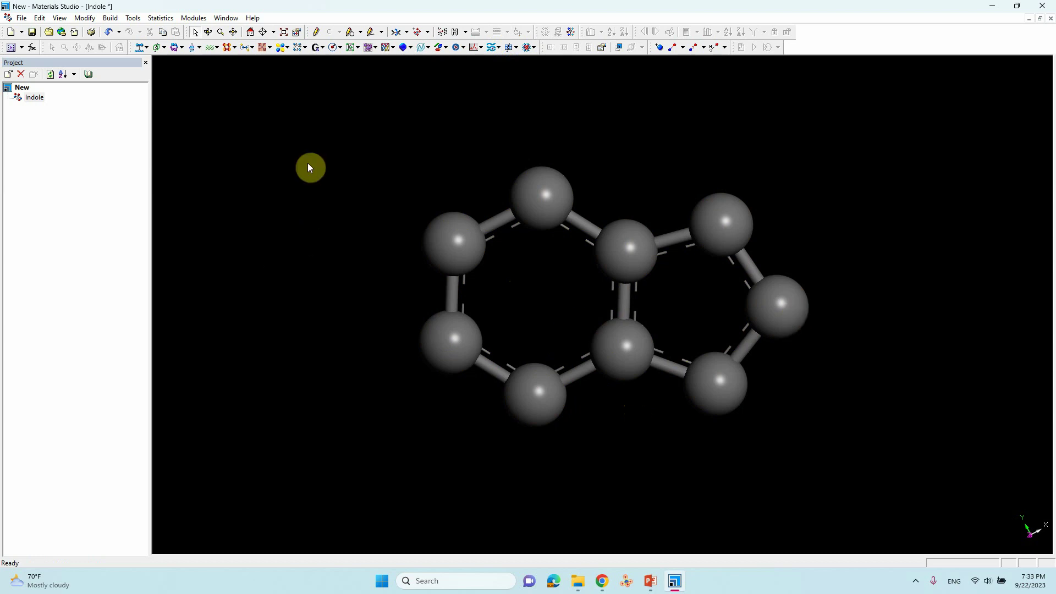
# Add the missing hydrogen atoms to the whole fused-ring structure with Adjust Hydrogen, and clear the selection
pyautogui.moveTo(312, 167); pyautogui.dragTo(832, 429)
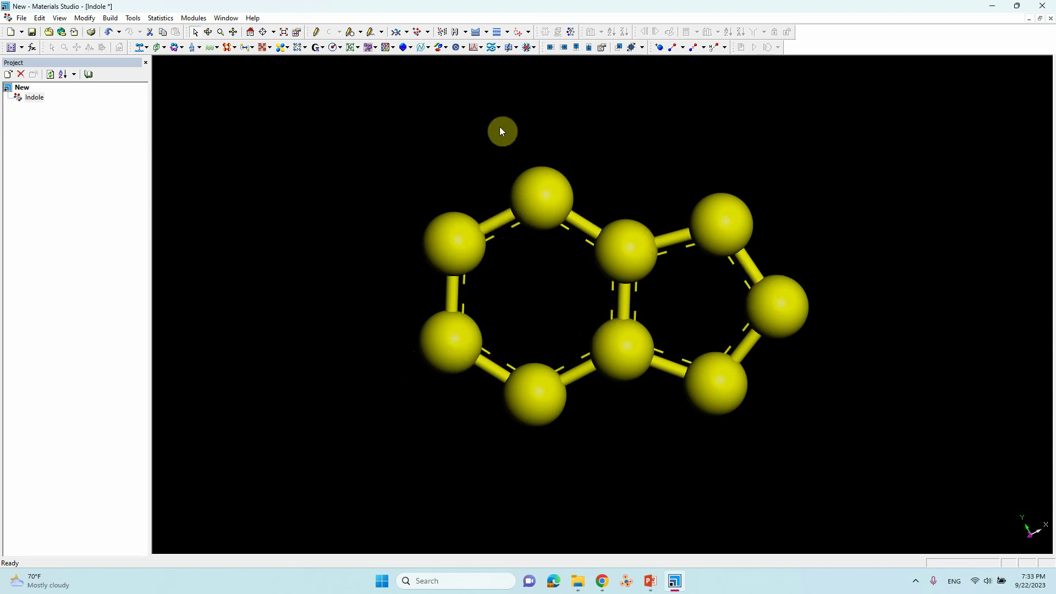
pyautogui.click(456, 33)
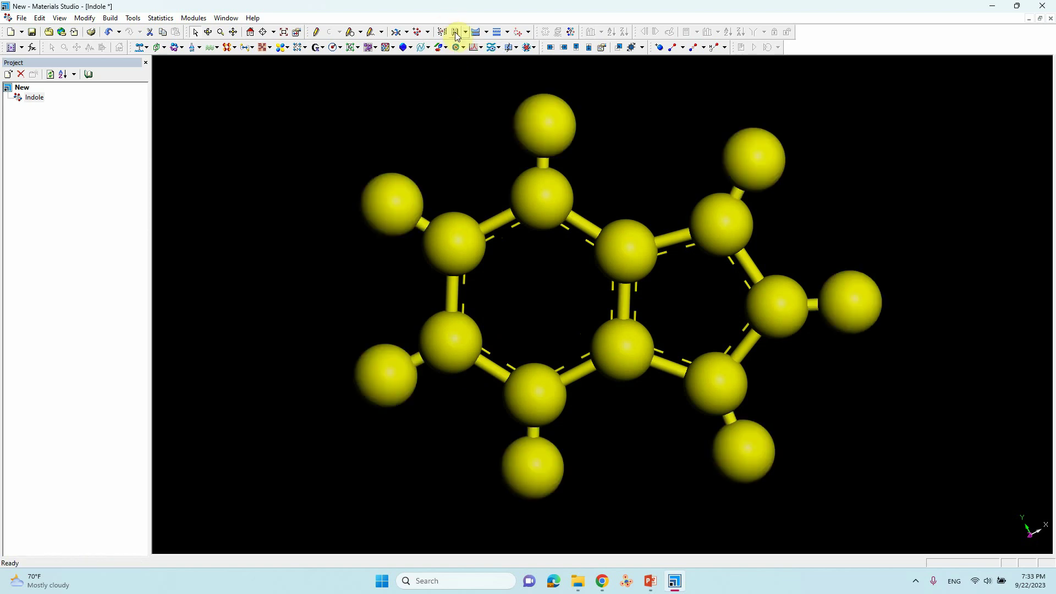
pyautogui.scroll(-3, 416, 134)
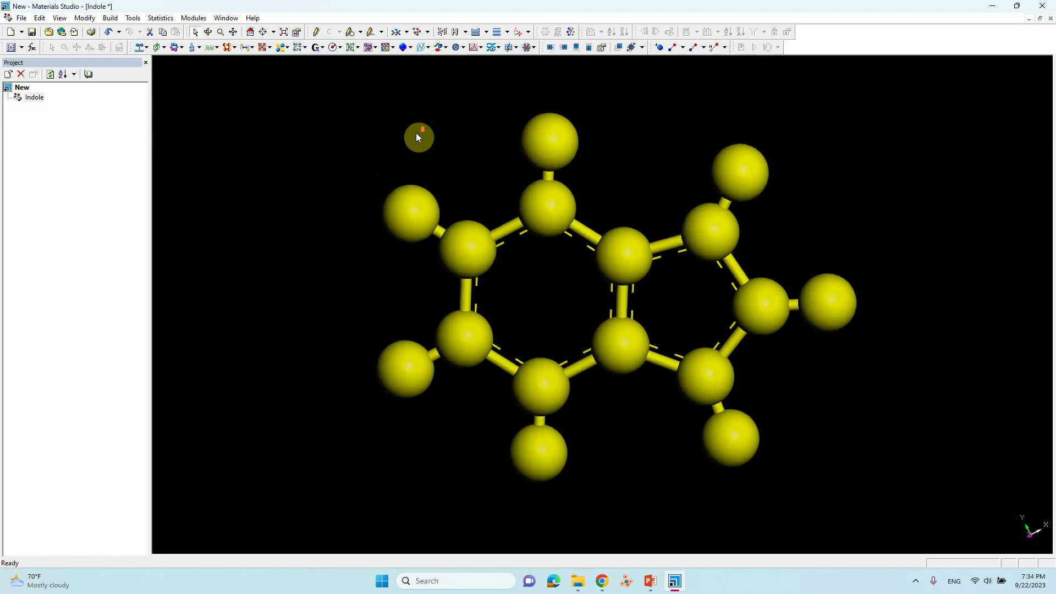
pyautogui.click(341, 160)
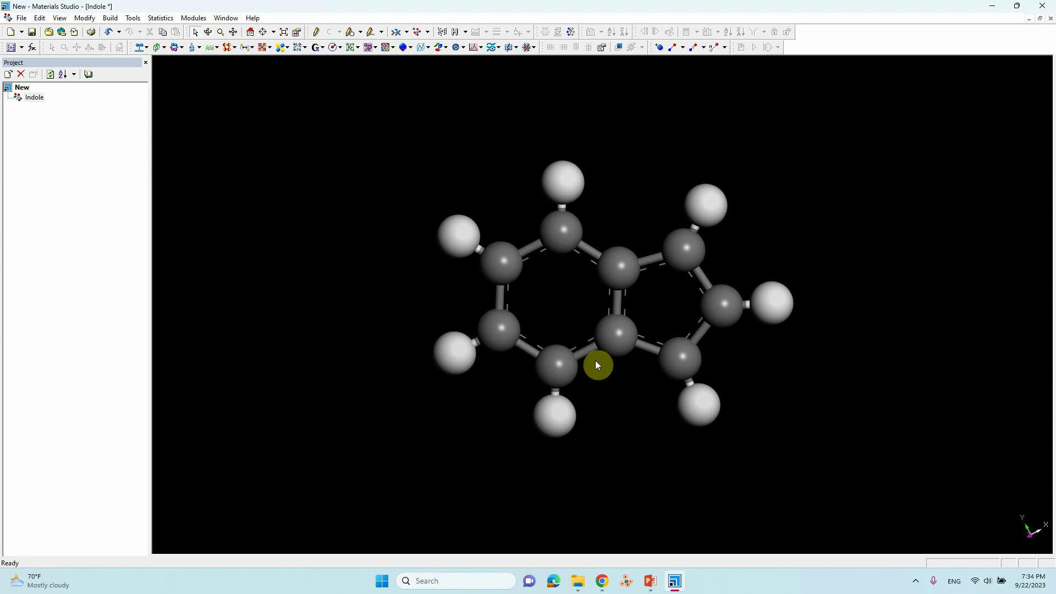
pyautogui.click(681, 359)
pyautogui.click(735, 353)
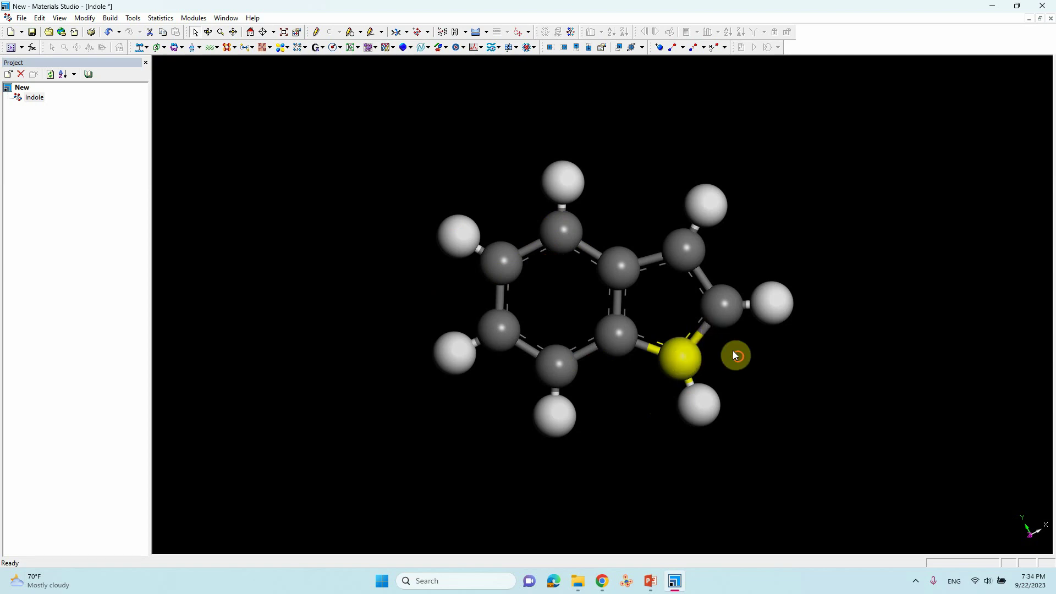
pyautogui.click(728, 308)
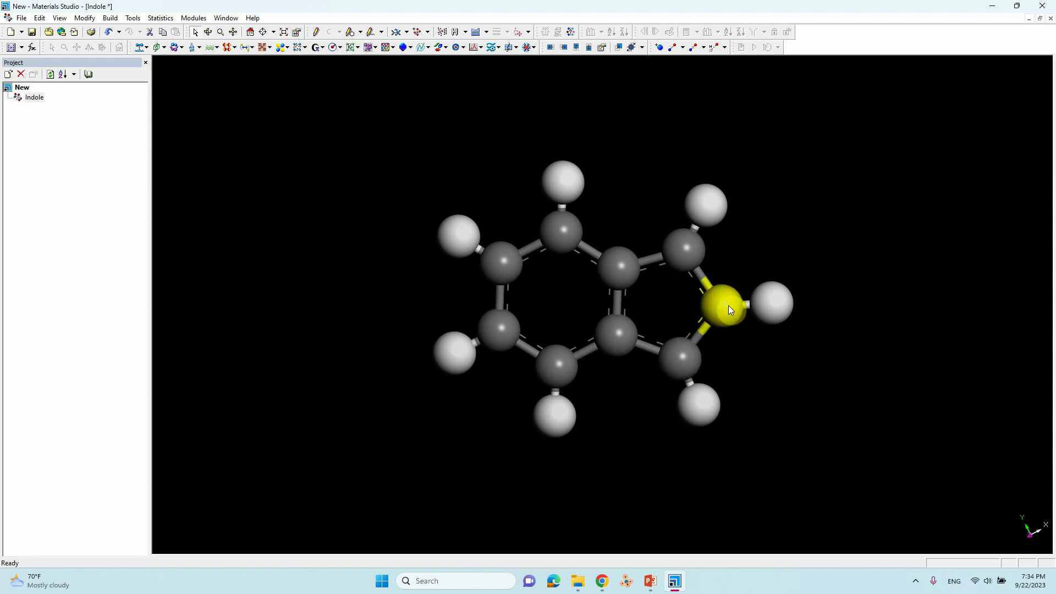
pyautogui.click(687, 356)
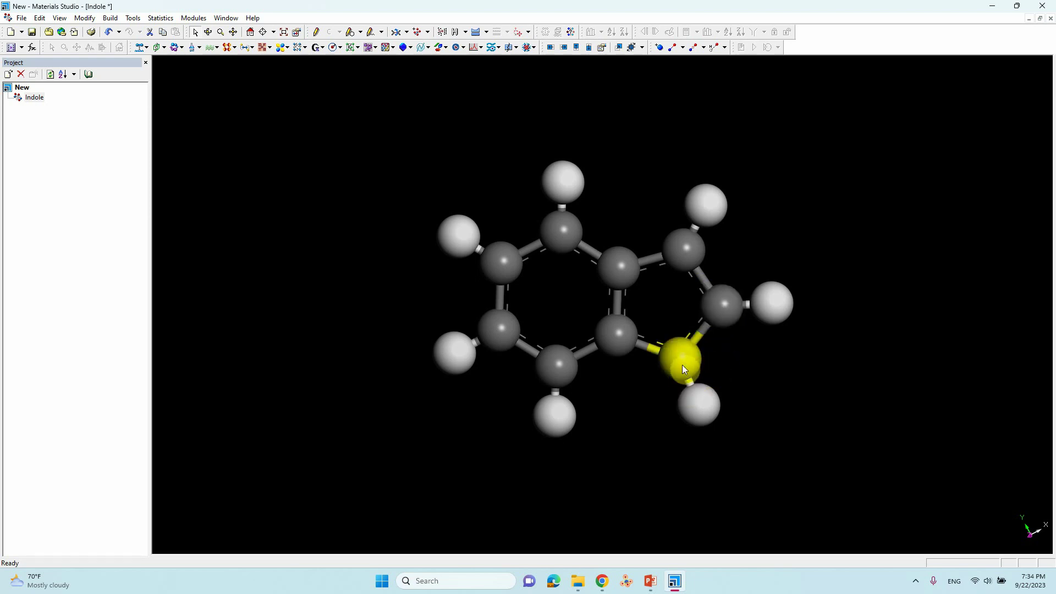
pyautogui.click(680, 356)
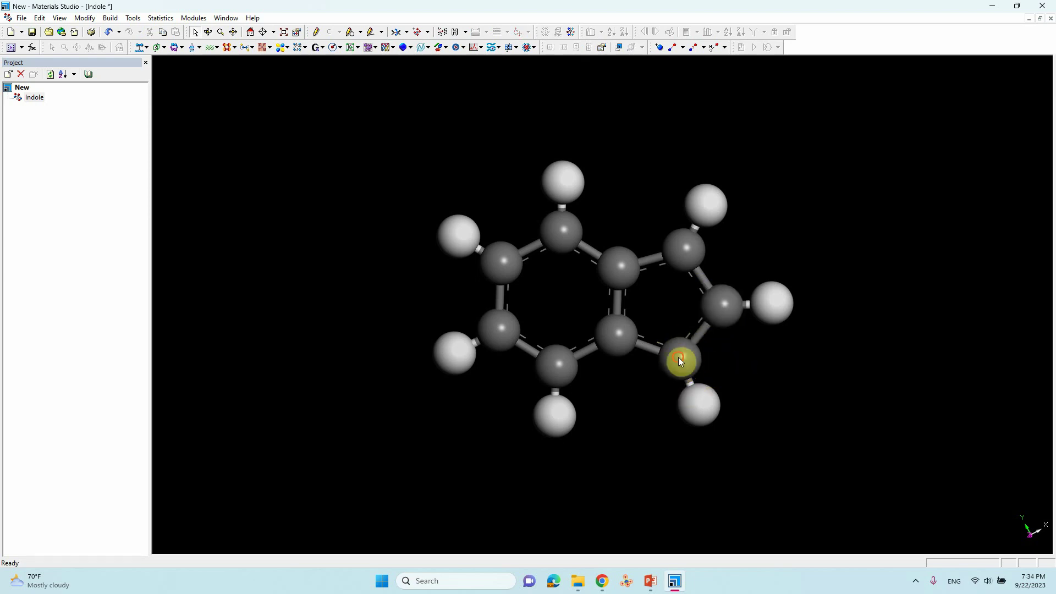
pyautogui.click(58, 21)
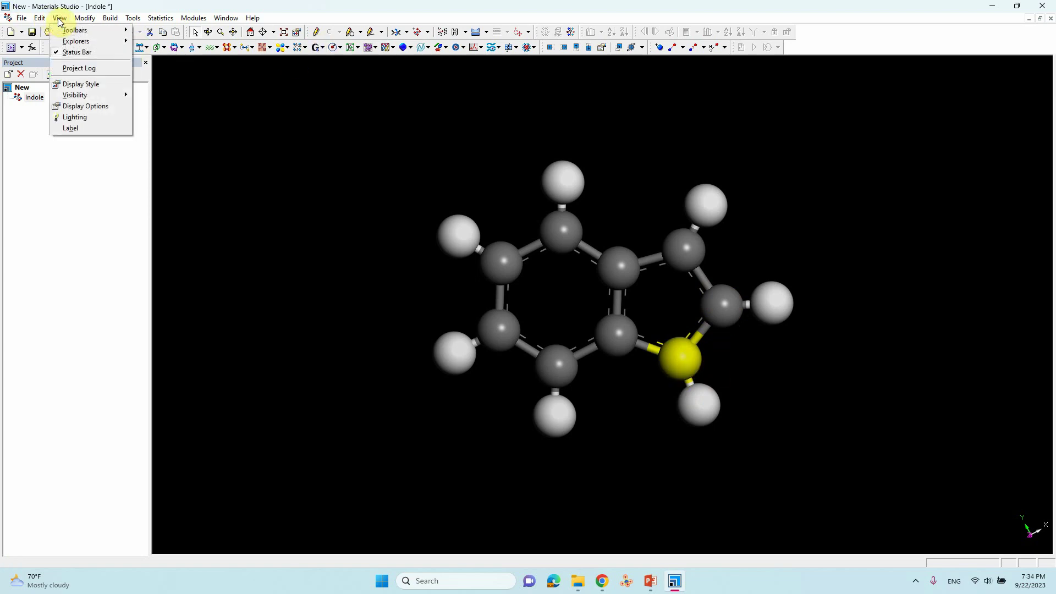
pyautogui.moveTo(40, 21)
pyautogui.moveTo(85, 17)
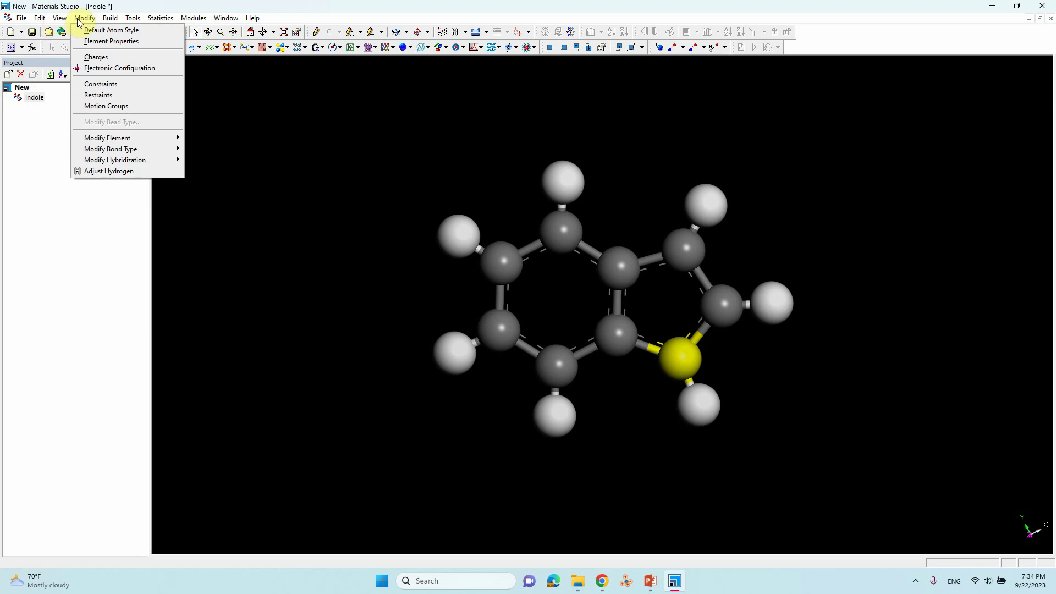
pyautogui.moveTo(134, 138)
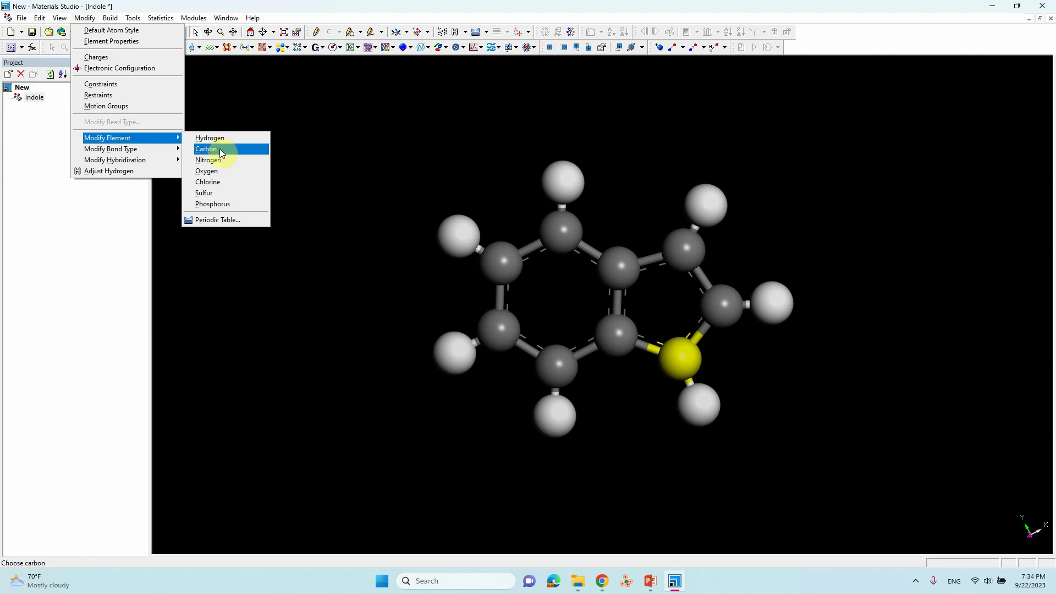
pyautogui.click(216, 220)
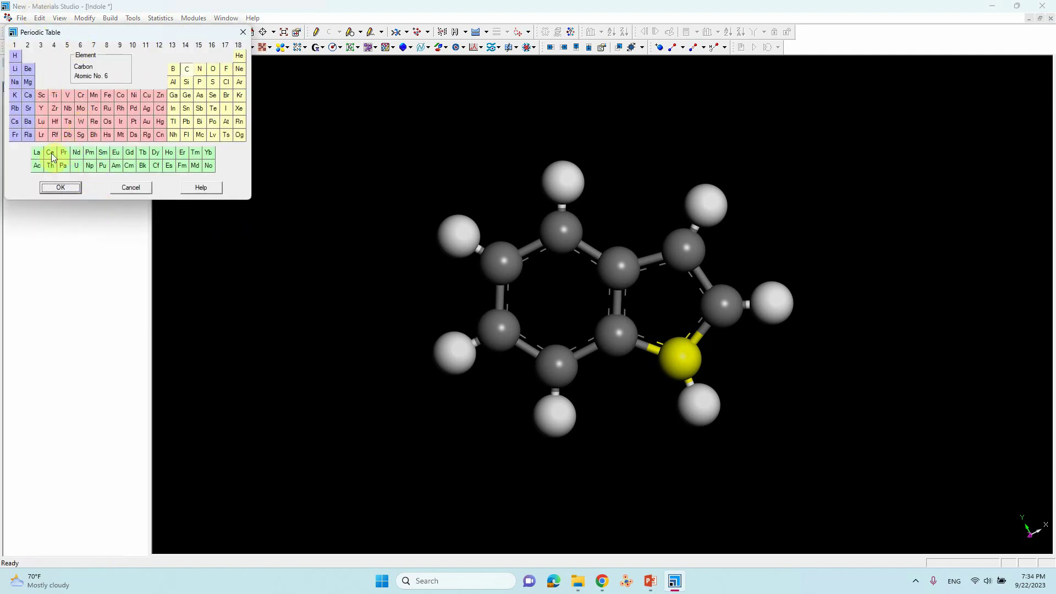
pyautogui.click(242, 33)
pyautogui.rightClick(224, 144)
pyautogui.click(226, 146)
pyautogui.click(89, 18)
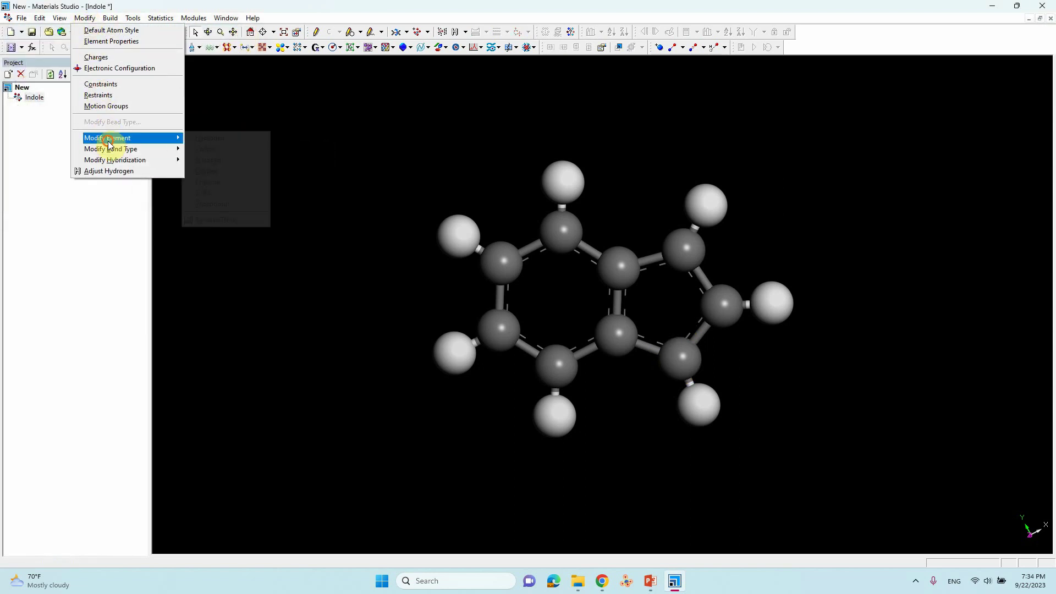
pyautogui.moveTo(158, 140)
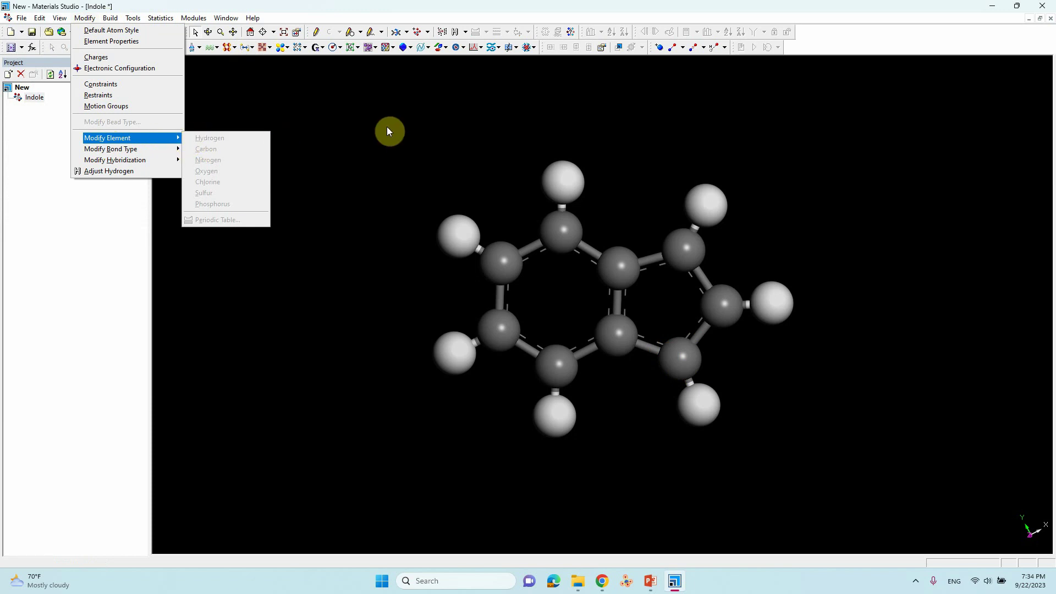
pyautogui.click(317, 123)
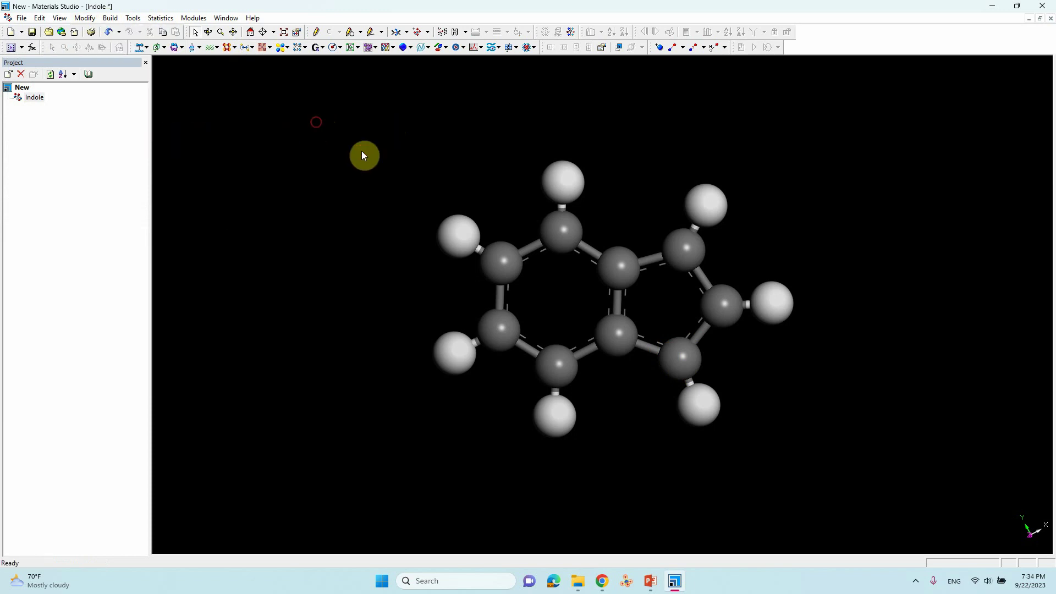
# Change the lowest carbon atom of the five-membered ring to nitrogen, and clear the selection
pyautogui.click(684, 365)
pyautogui.click(89, 19)
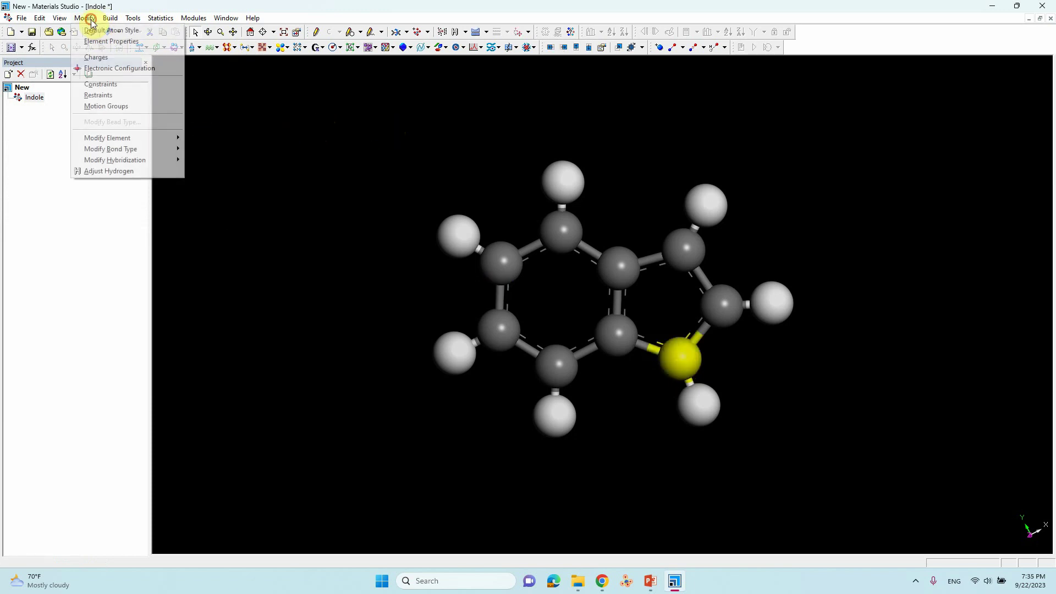
pyautogui.moveTo(110, 138)
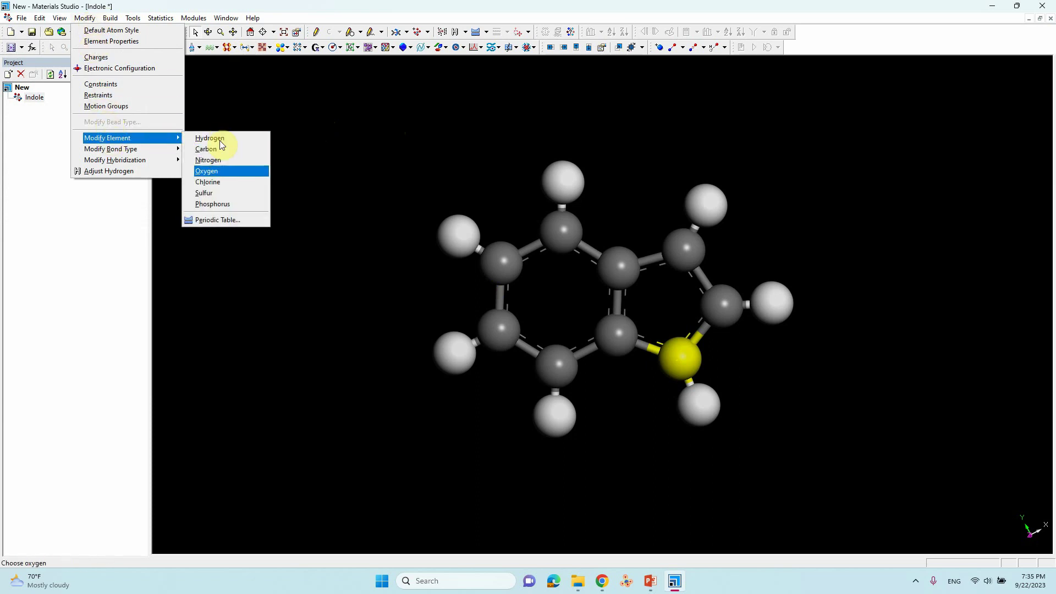
pyautogui.click(216, 162)
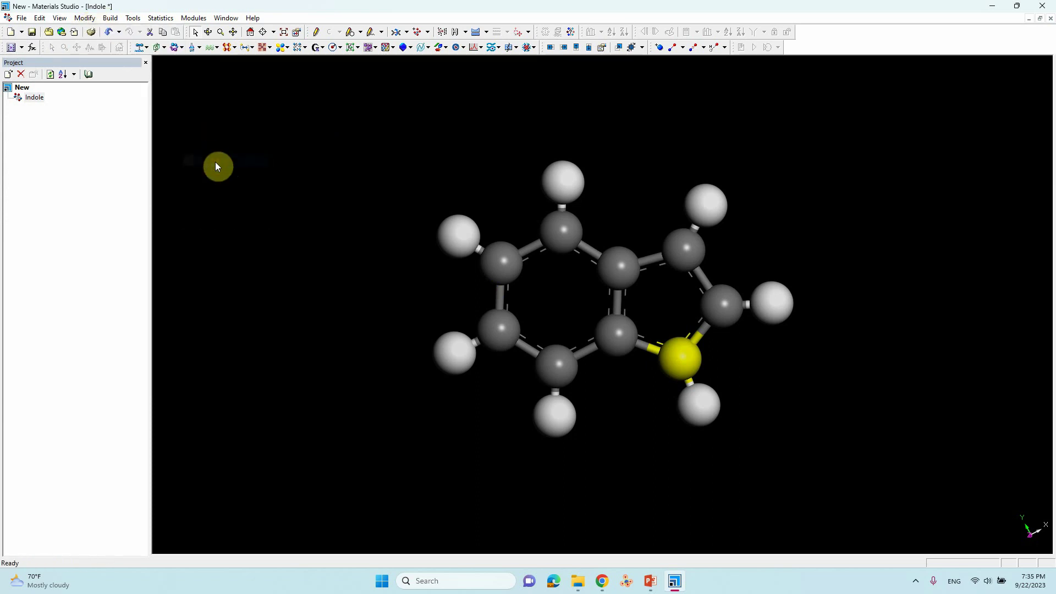
pyautogui.click(324, 176)
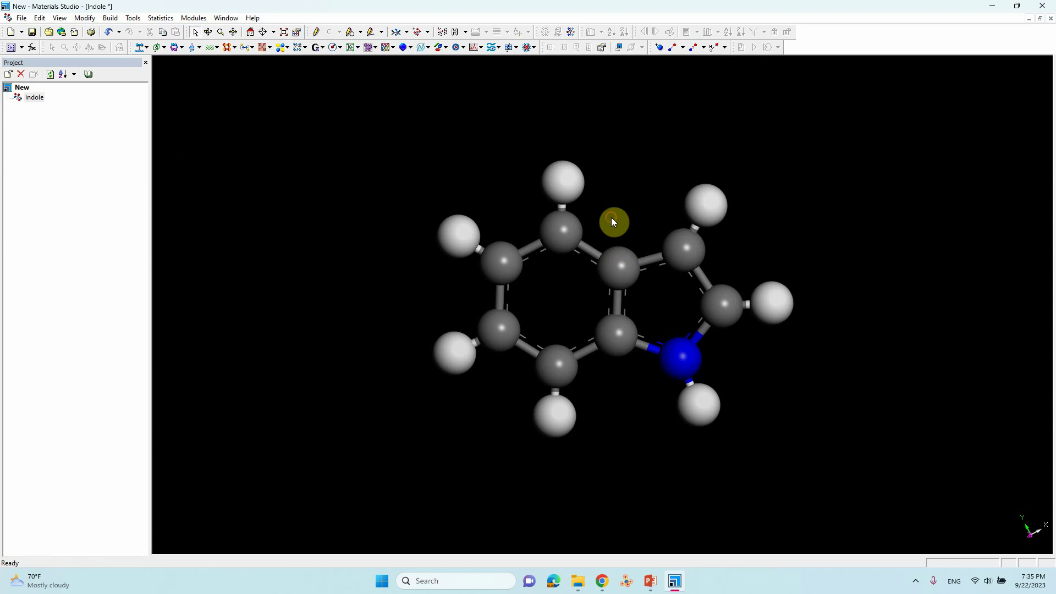
# Tilt the molecule slightly and clean its geometry, undoing and repeating the Clean once
pyautogui.click(208, 31)
pyautogui.moveTo(638, 308); pyautogui.dragTo(671, 223)
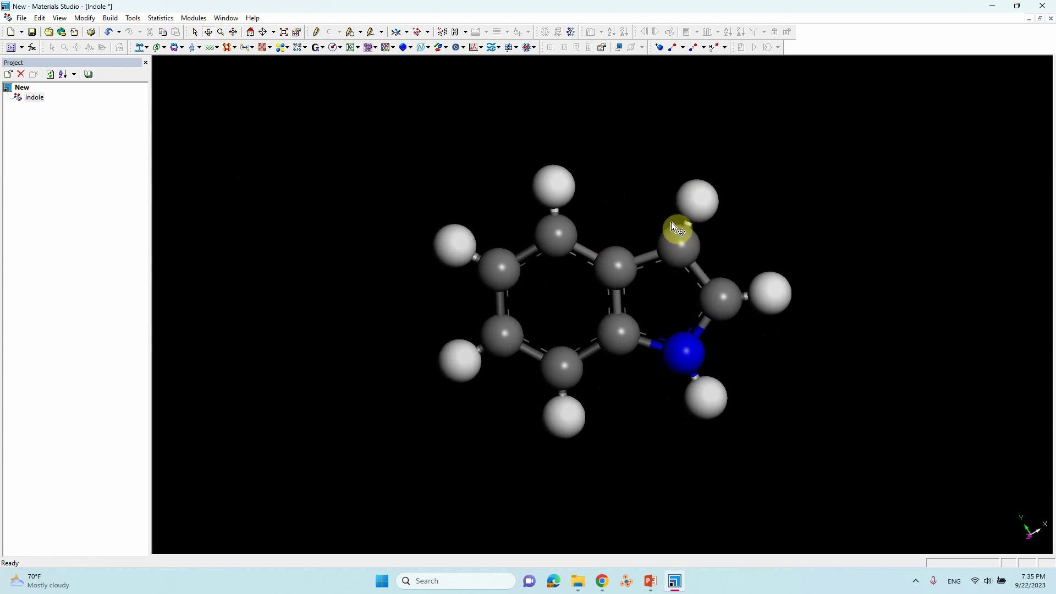
pyautogui.click(671, 222)
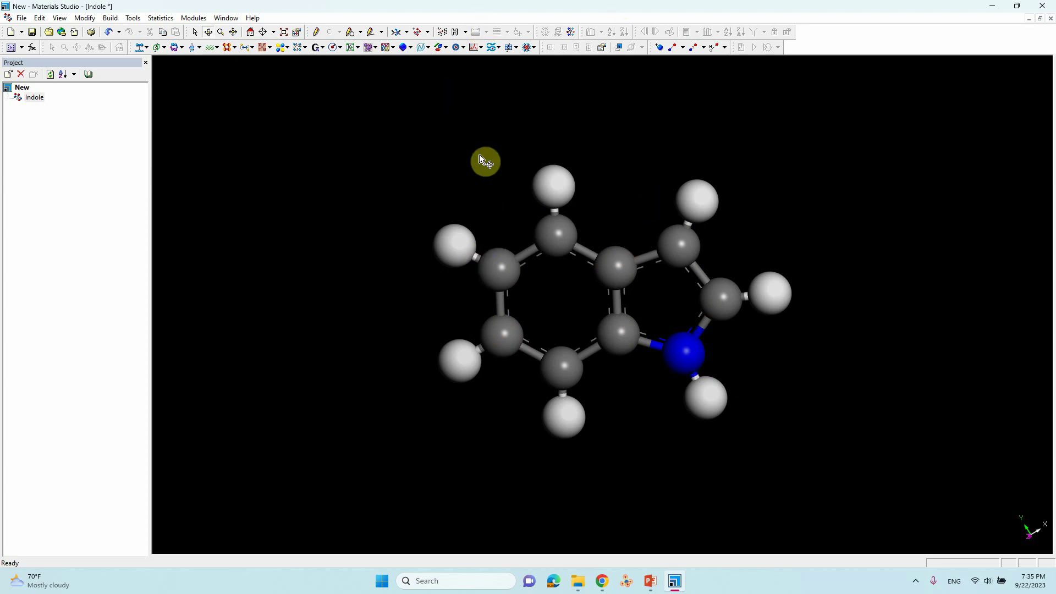
pyautogui.click(442, 34)
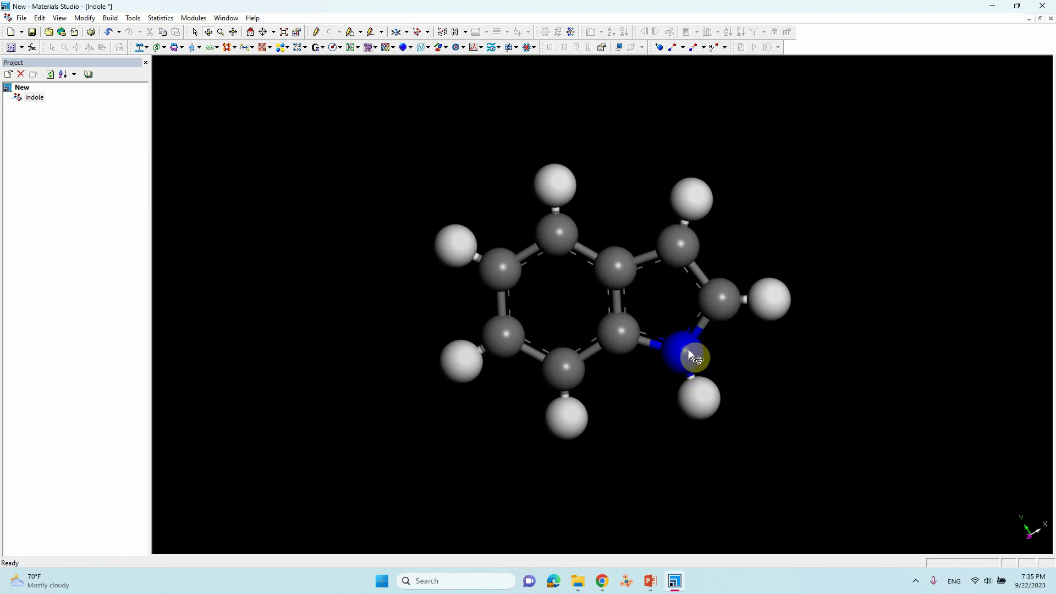
pyautogui.moveTo(691, 355); pyautogui.dragTo(688, 350)
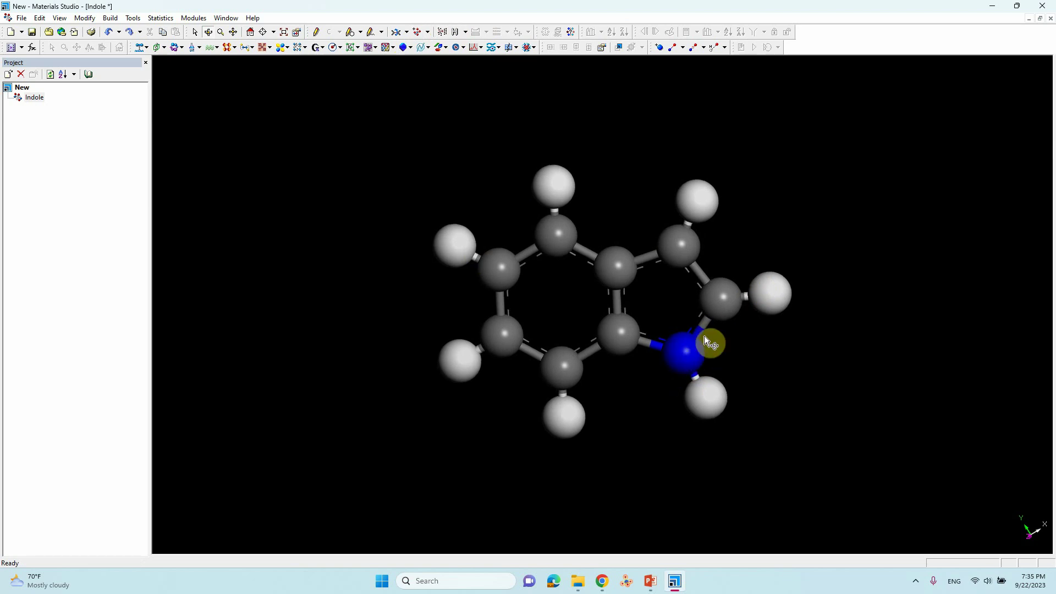
pyautogui.click(443, 33)
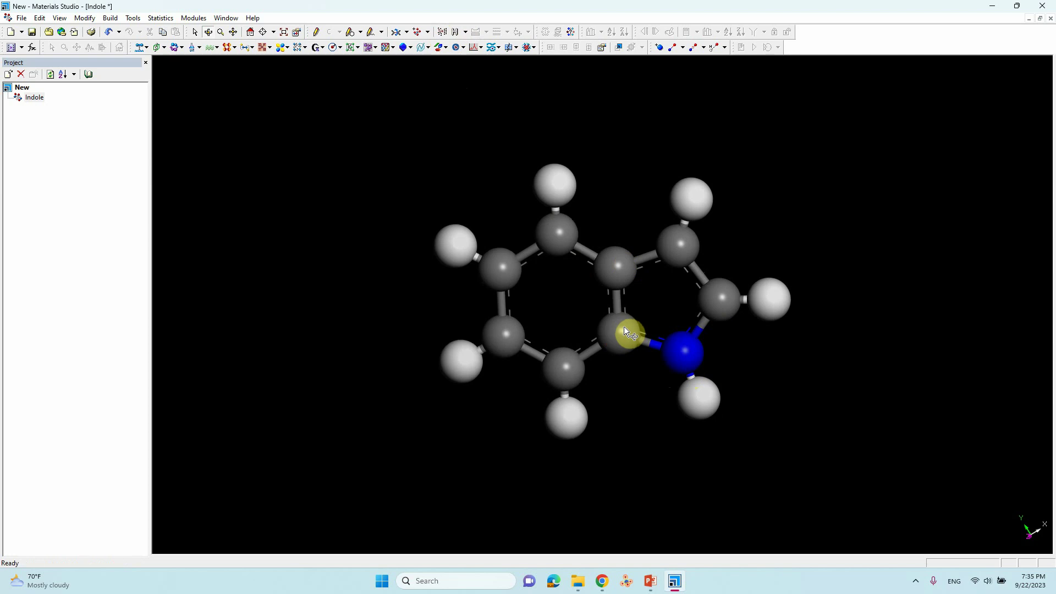
pyautogui.keyDown('alt'); pyautogui.moveTo(639, 356); pyautogui.dragTo(599, 432, button='right'); pyautogui.keyUp('alt')
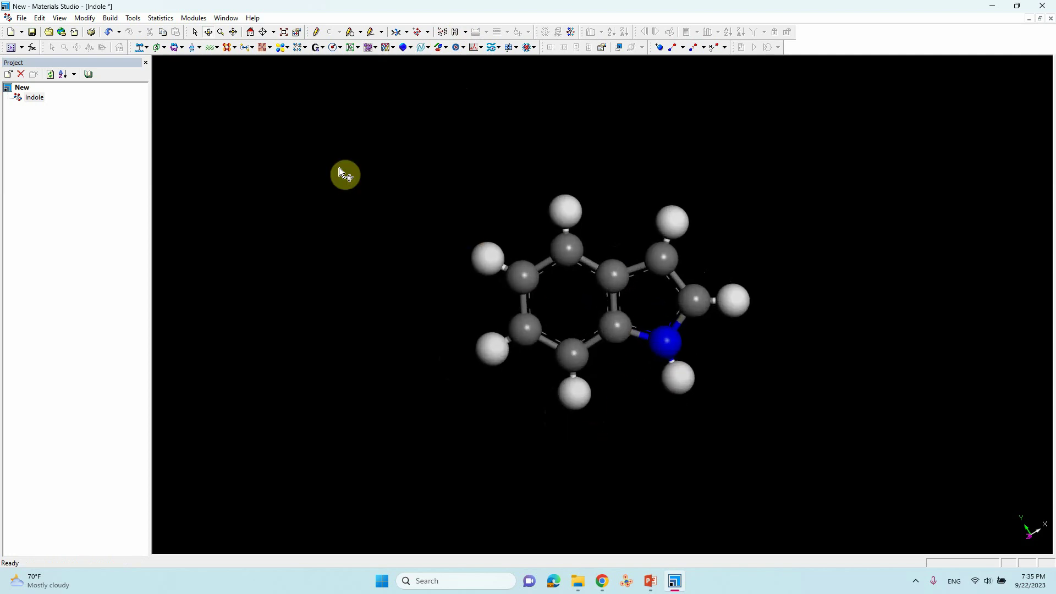
pyautogui.click(234, 34)
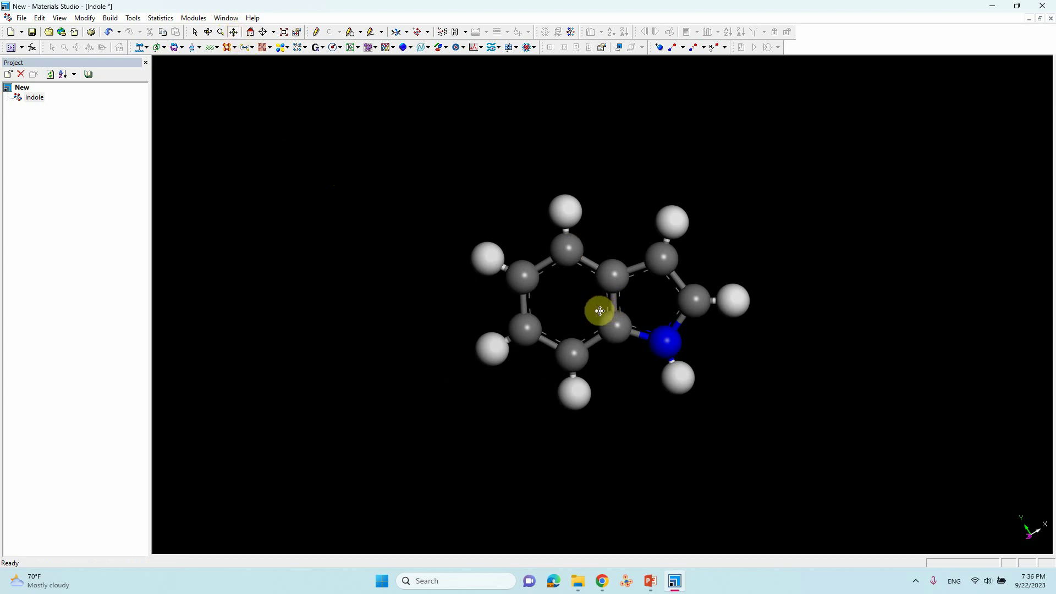
pyautogui.moveTo(569, 315); pyautogui.dragTo(613, 309)
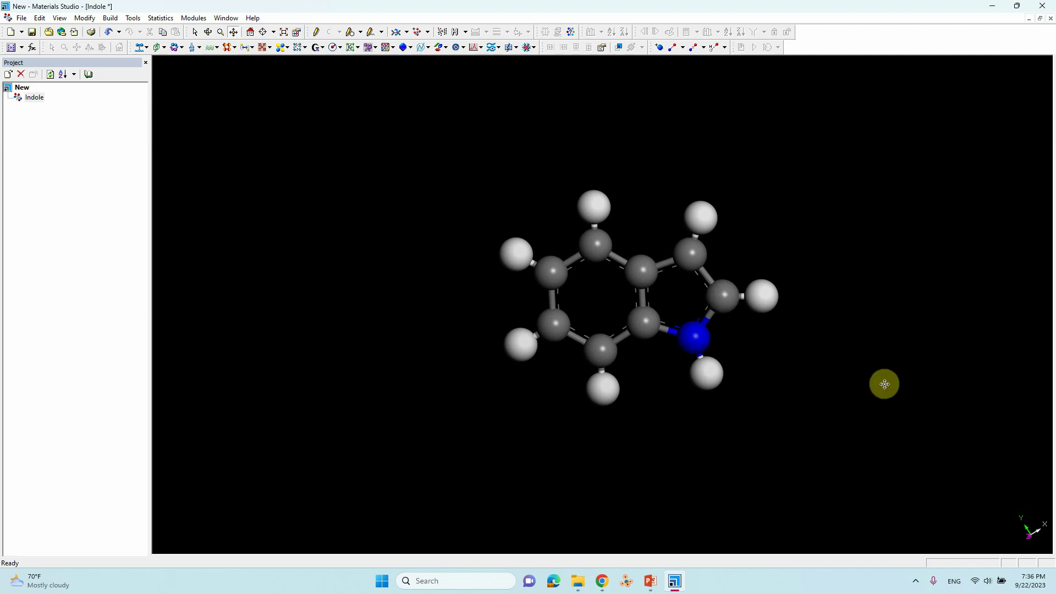
# Create a new 3D Atomistic document and name it cif-Indole
pyautogui.click(10, 33)
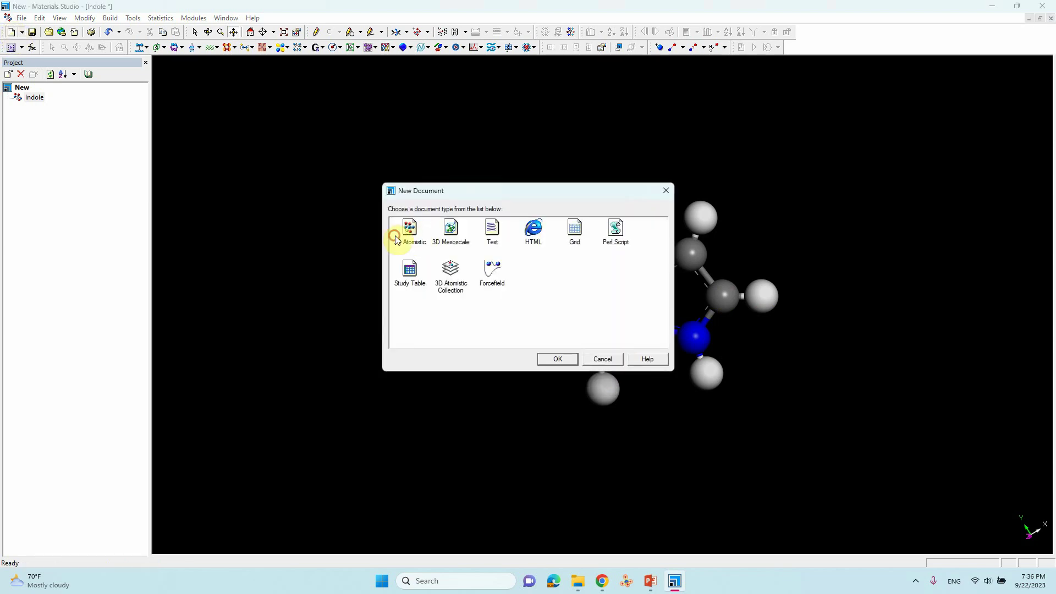
pyautogui.click(560, 357)
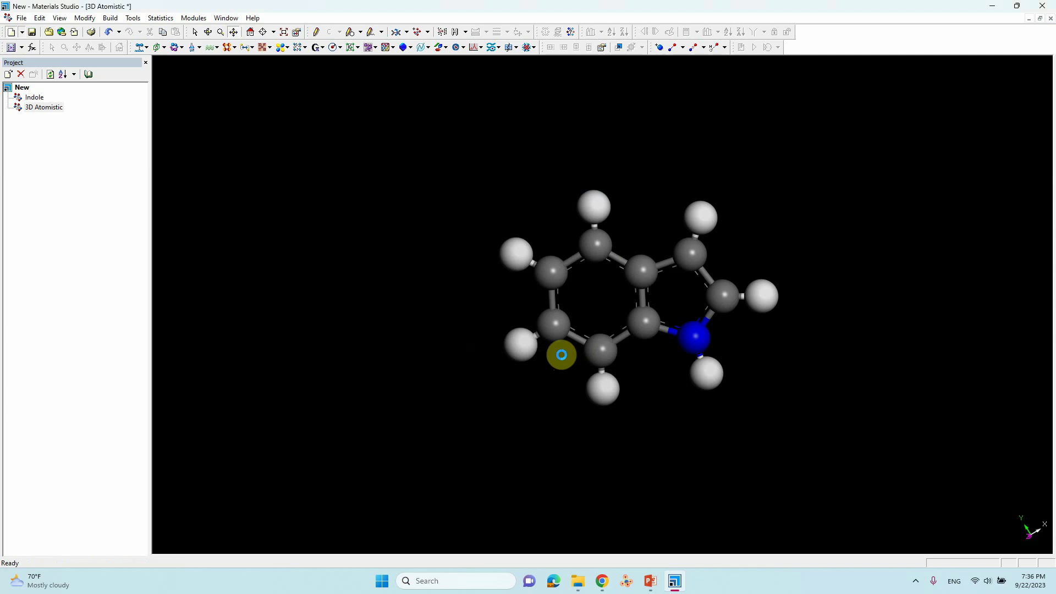
pyautogui.click(51, 107)
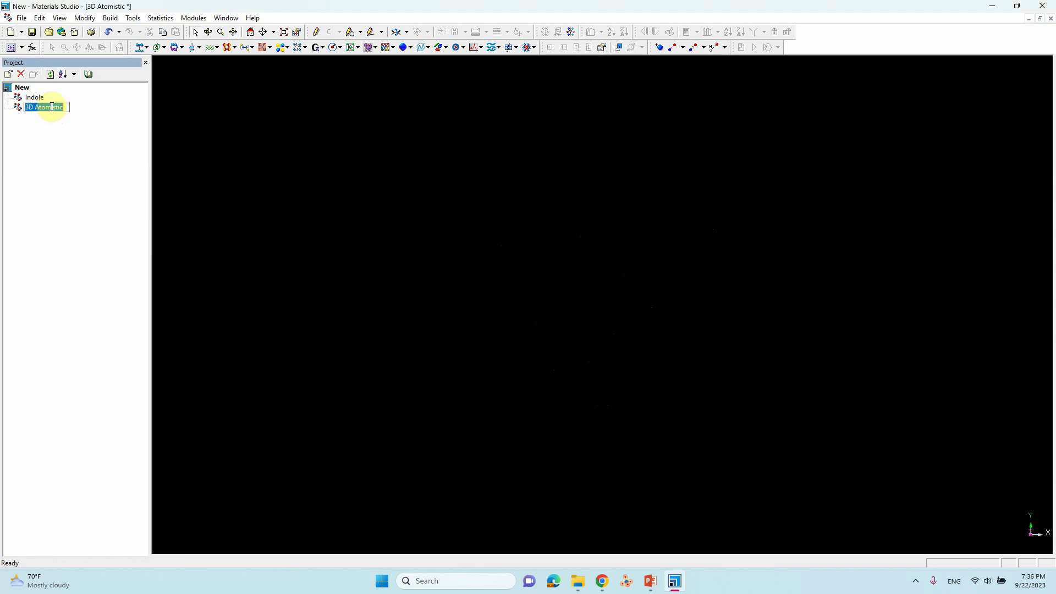
pyautogui.write('cif')
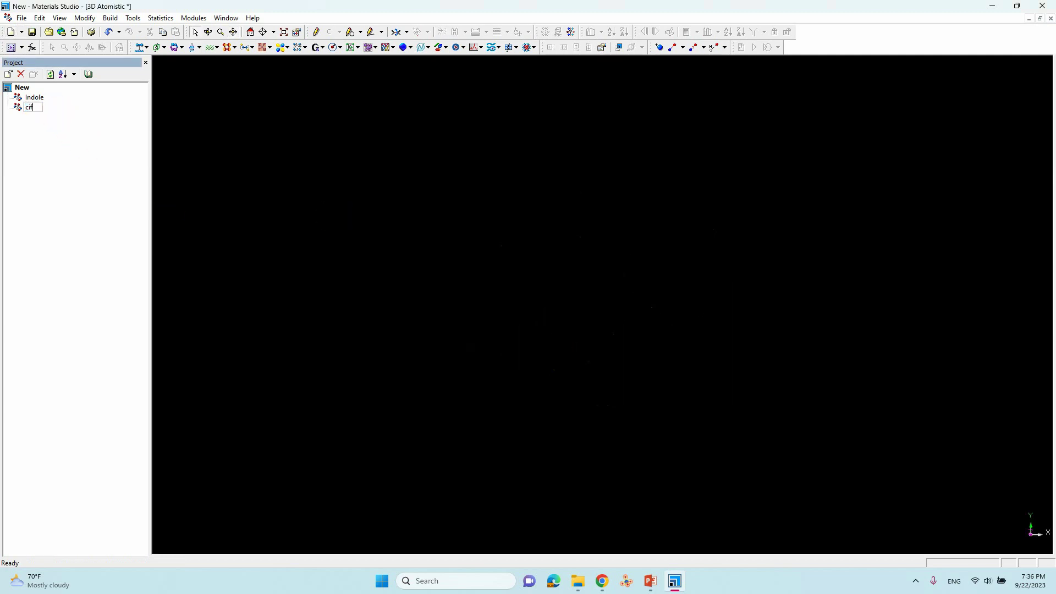
pyautogui.write('-Indole')
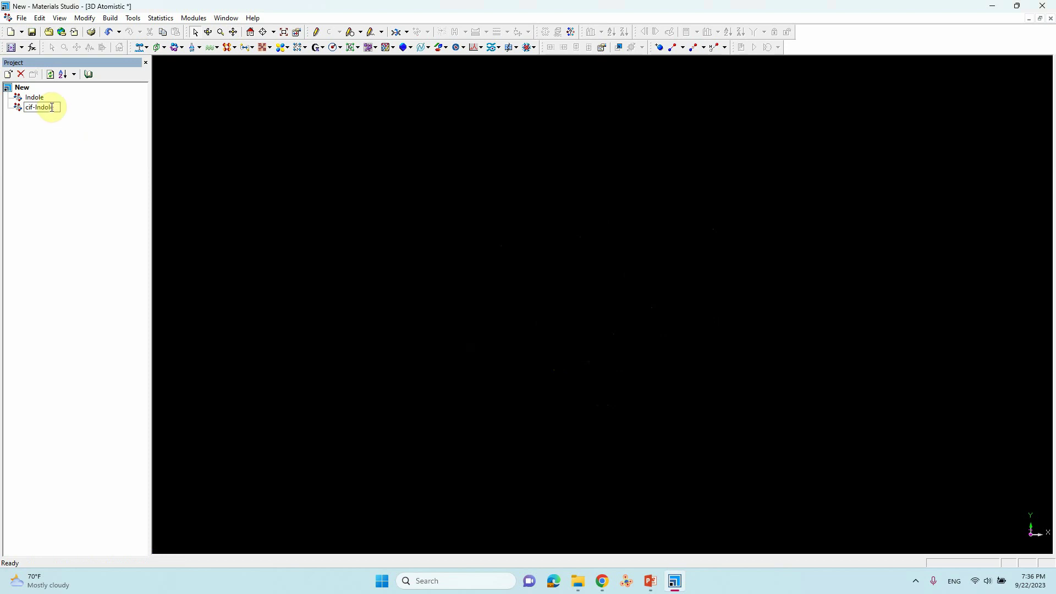
pyautogui.click(196, 168)
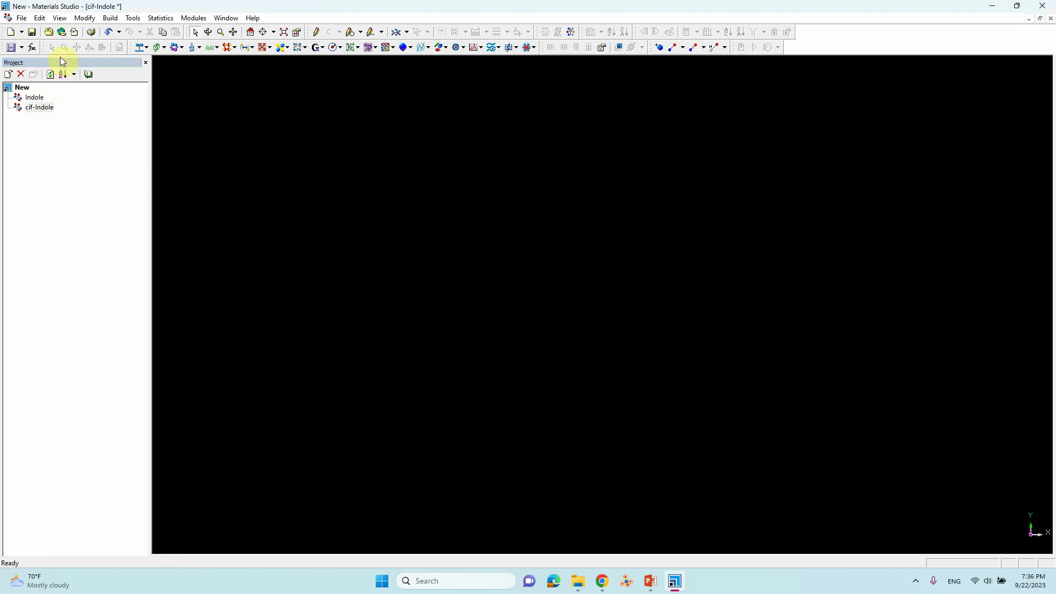
# Build an empty crystal cell with space group P1, lengths of 10.000 Å and angles of 90.000 degrees
pyautogui.click(108, 20)
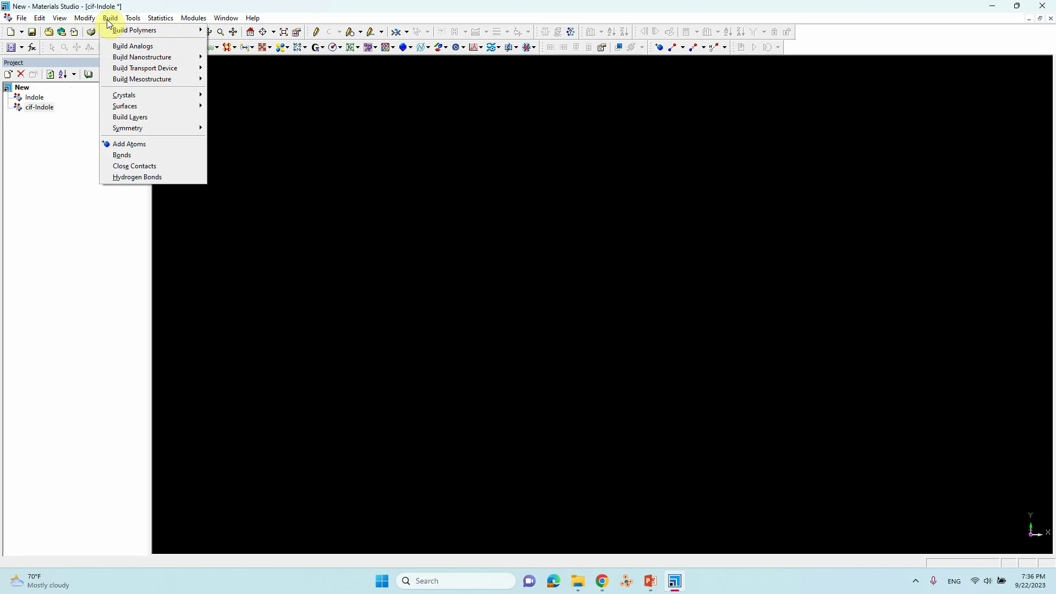
pyautogui.click(109, 19)
pyautogui.click(110, 20)
pyautogui.moveTo(128, 98)
pyautogui.click(264, 96)
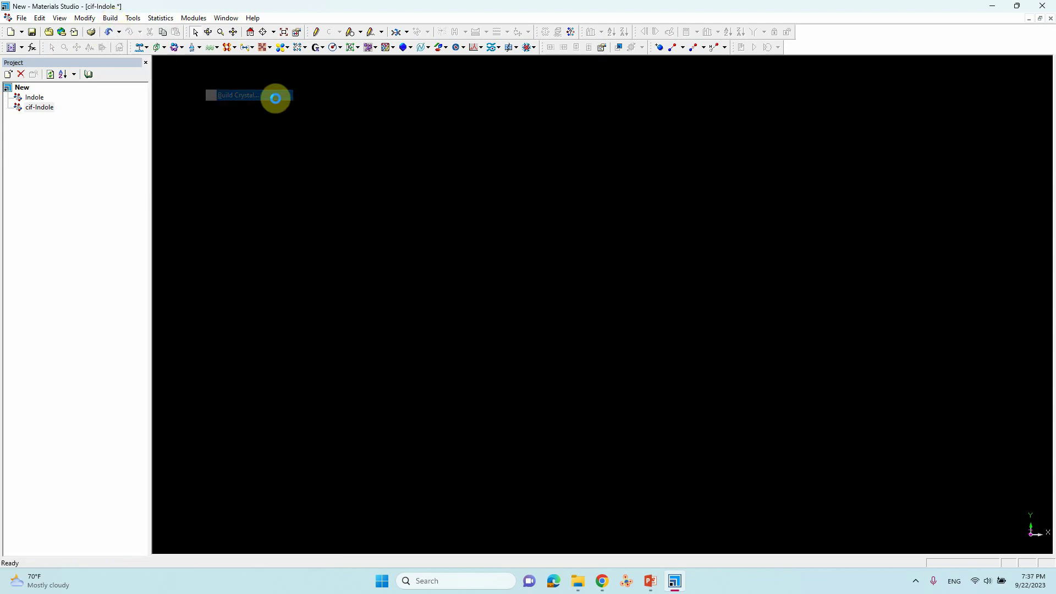
pyautogui.moveTo(142, 35); pyautogui.dragTo(398, 124)
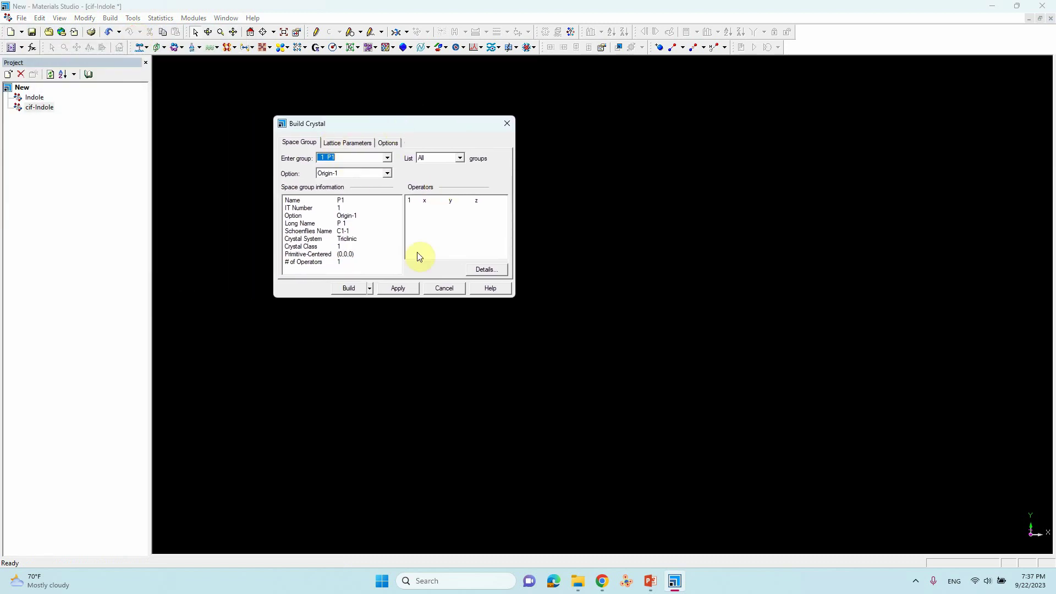
pyautogui.click(351, 144)
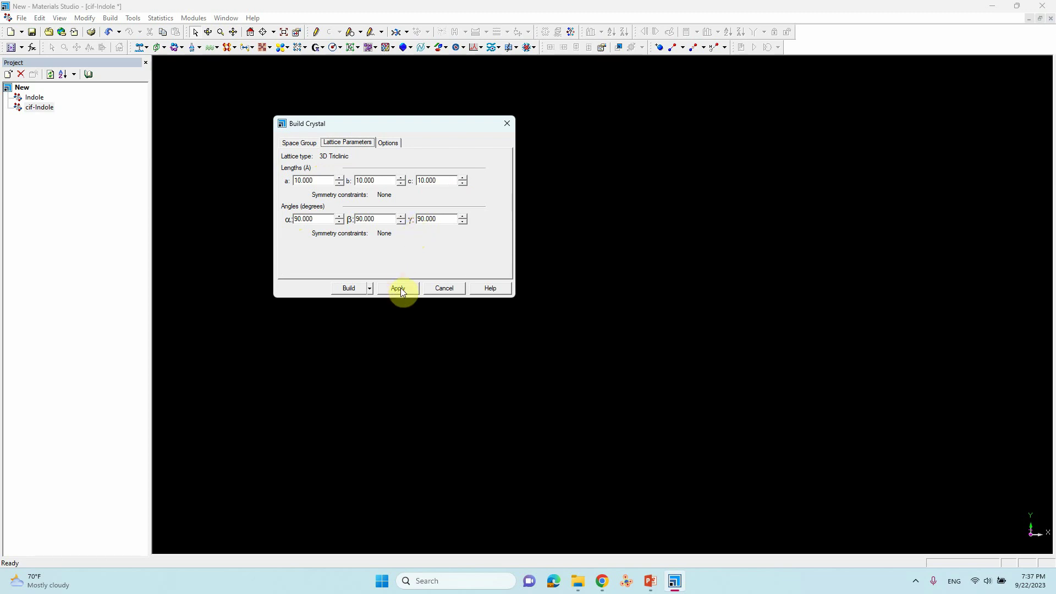
pyautogui.click(347, 289)
pyautogui.click(209, 32)
pyautogui.moveTo(474, 271); pyautogui.dragTo(583, 235)
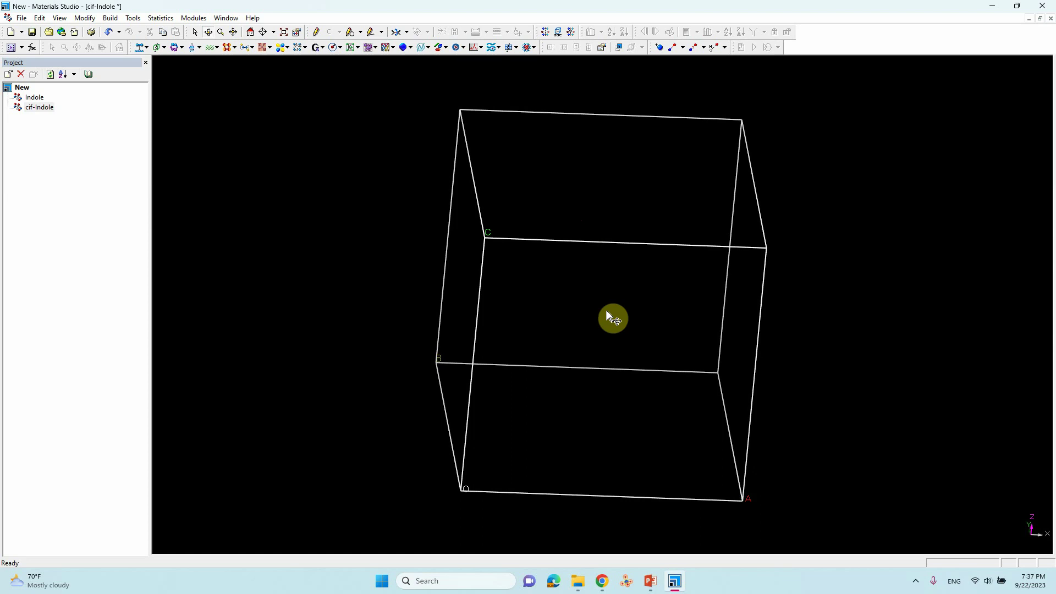
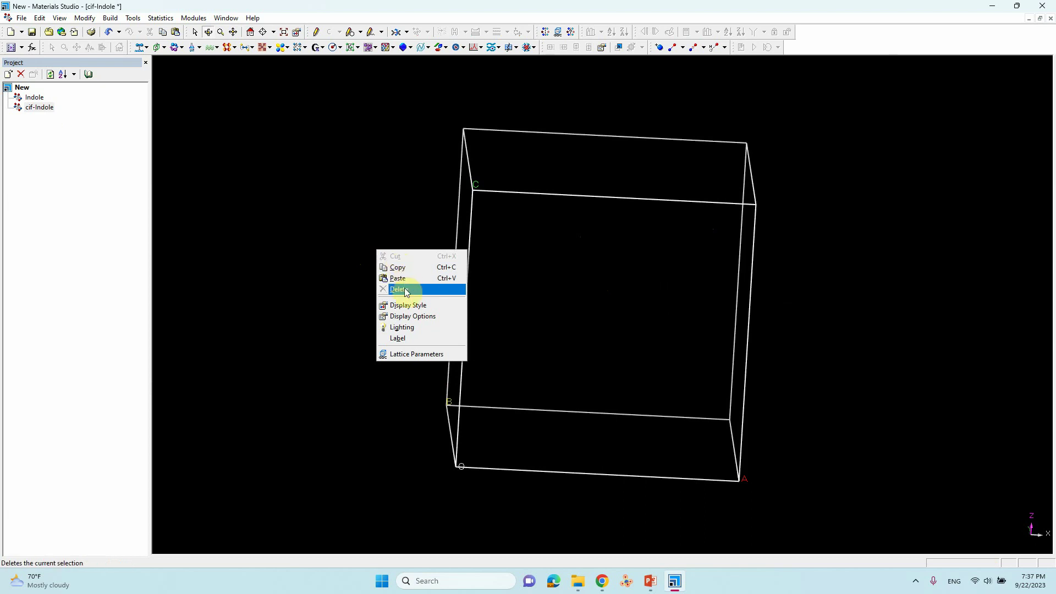
# Paste the copied indole molecule into the document, move it inside the crystal cell, and clear the selection
pyautogui.click(400, 277)
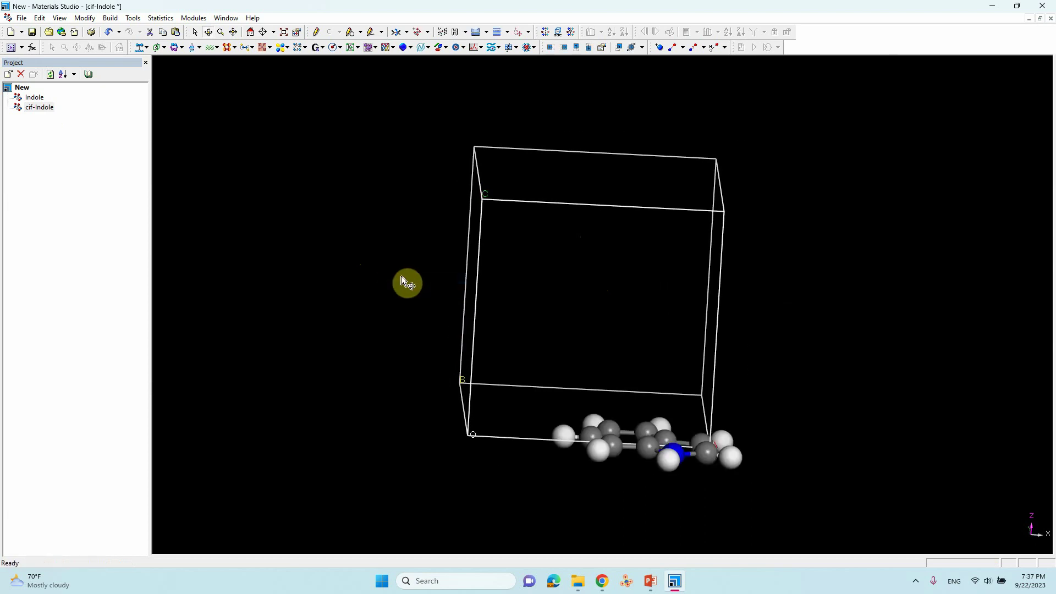
pyautogui.moveTo(612, 351); pyautogui.dragTo(612, 323, button='right')
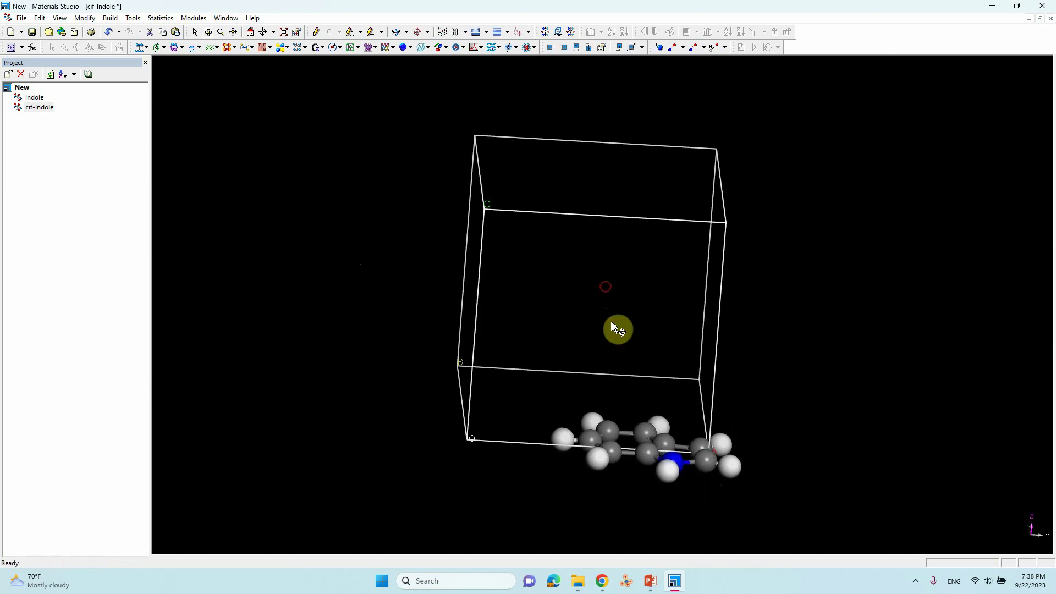
pyautogui.moveTo(577, 410); pyautogui.dragTo(766, 509)
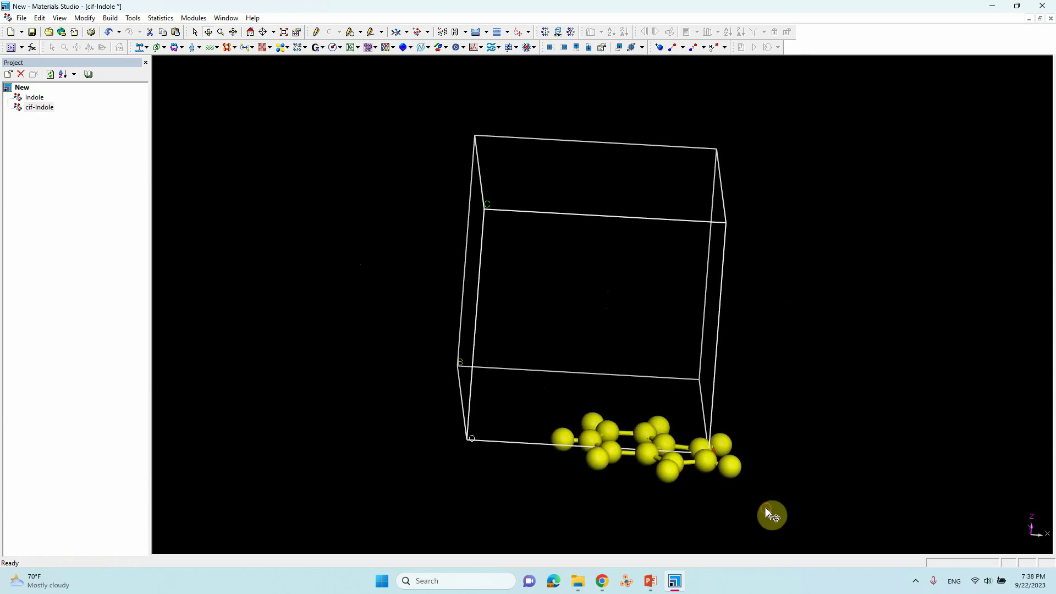
pyautogui.moveTo(655, 440); pyautogui.dragTo(632, 332, button='right')
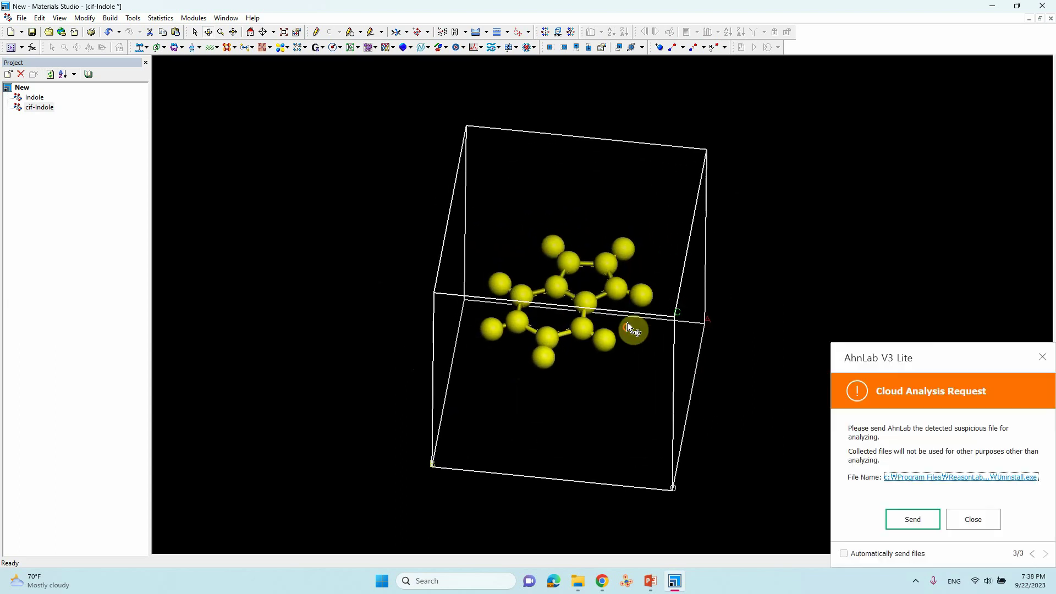
pyautogui.click(1043, 359)
pyautogui.moveTo(649, 258); pyautogui.dragTo(618, 354, button='right')
pyautogui.click(626, 206)
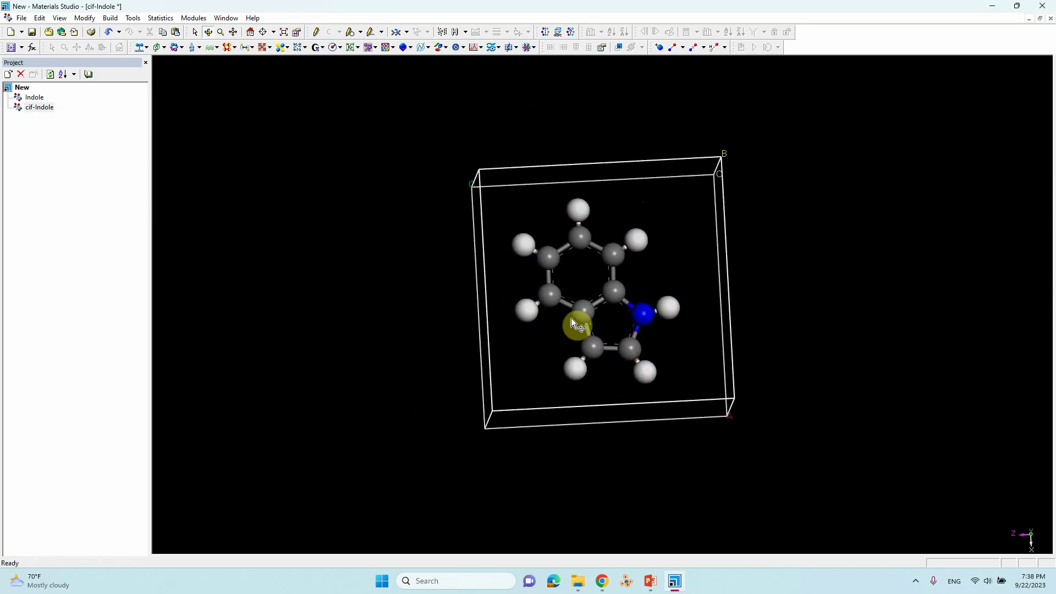
# Start exporting the structure, and create and open a Desktop folder named indole as the destination
pyautogui.click(21, 18)
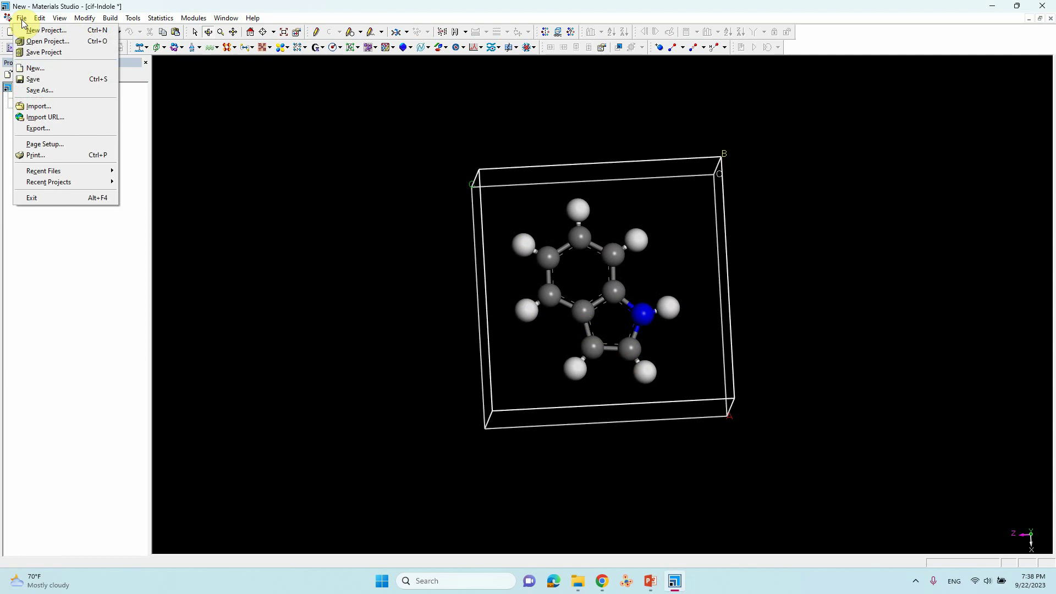
pyautogui.click(45, 128)
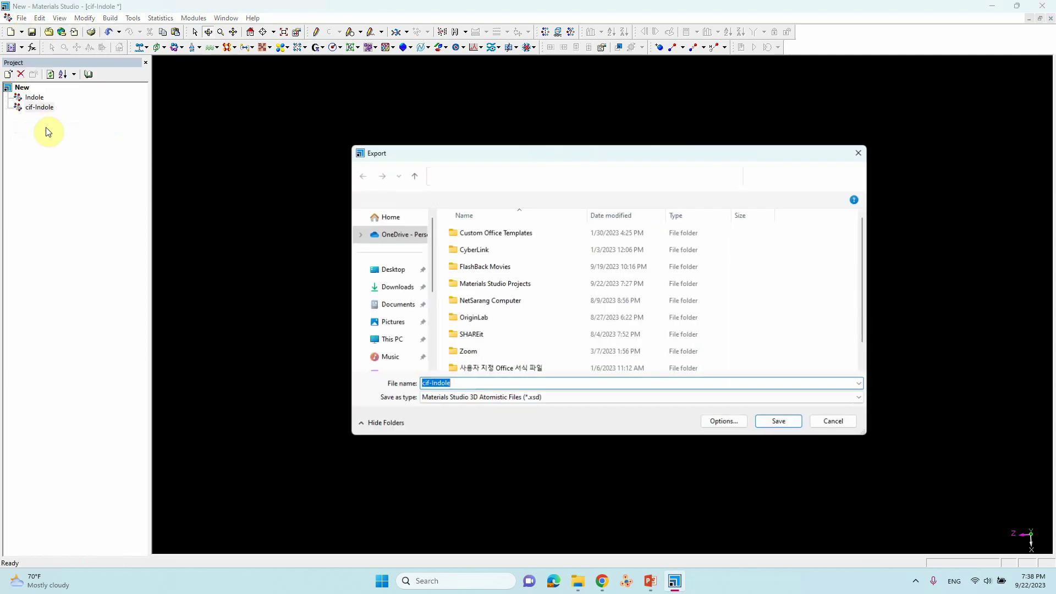
pyautogui.click(392, 271)
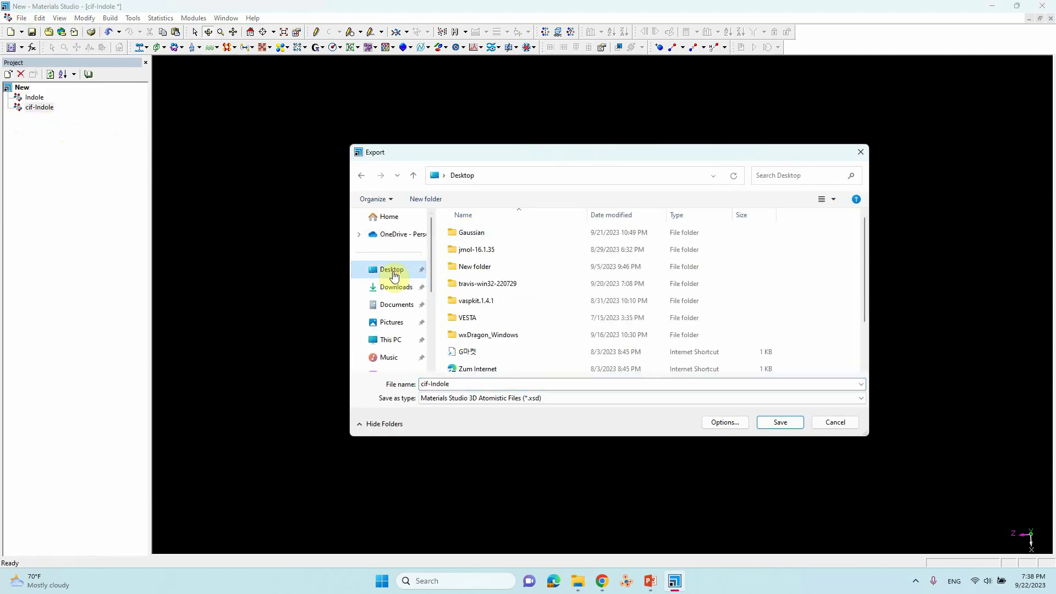
pyautogui.click(419, 200)
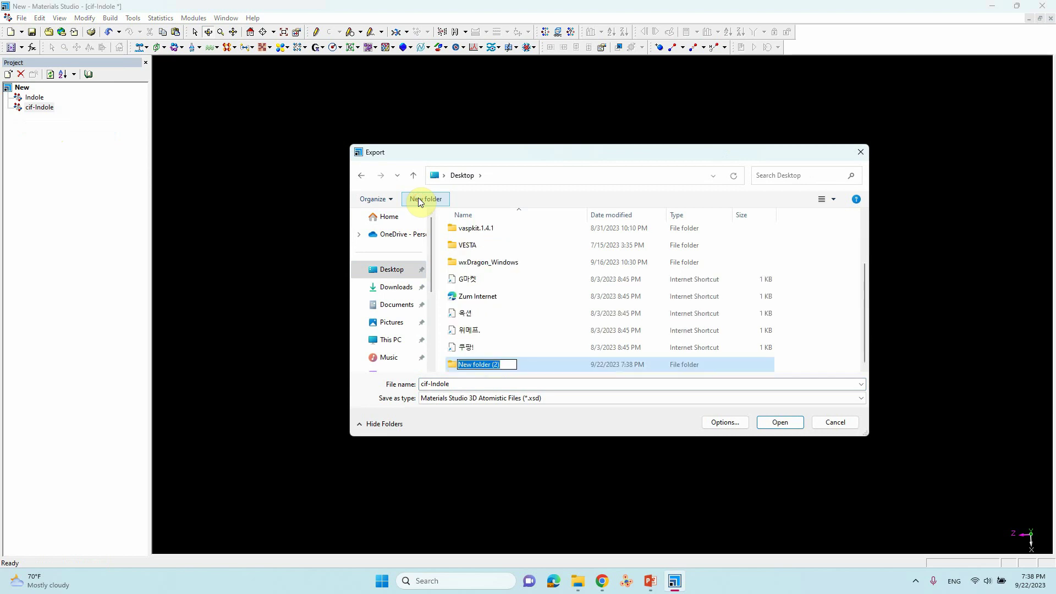
pyautogui.write('indole')
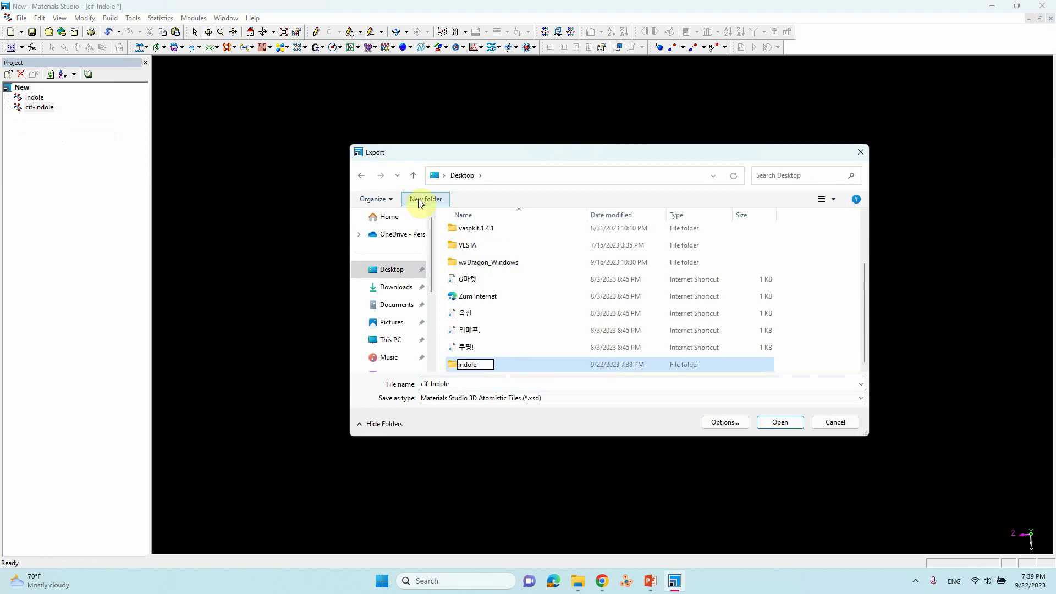
pyautogui.doubleClick(454, 364)
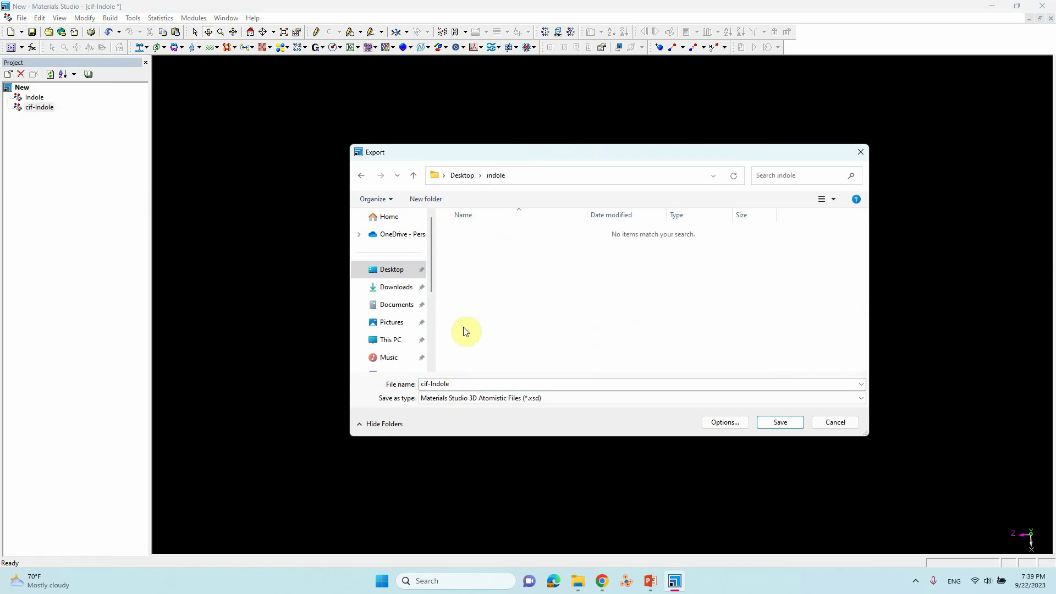
# Export the structure as cif-Indole in the Crystallographic Information Files (*.cif) format
pyautogui.click(511, 401)
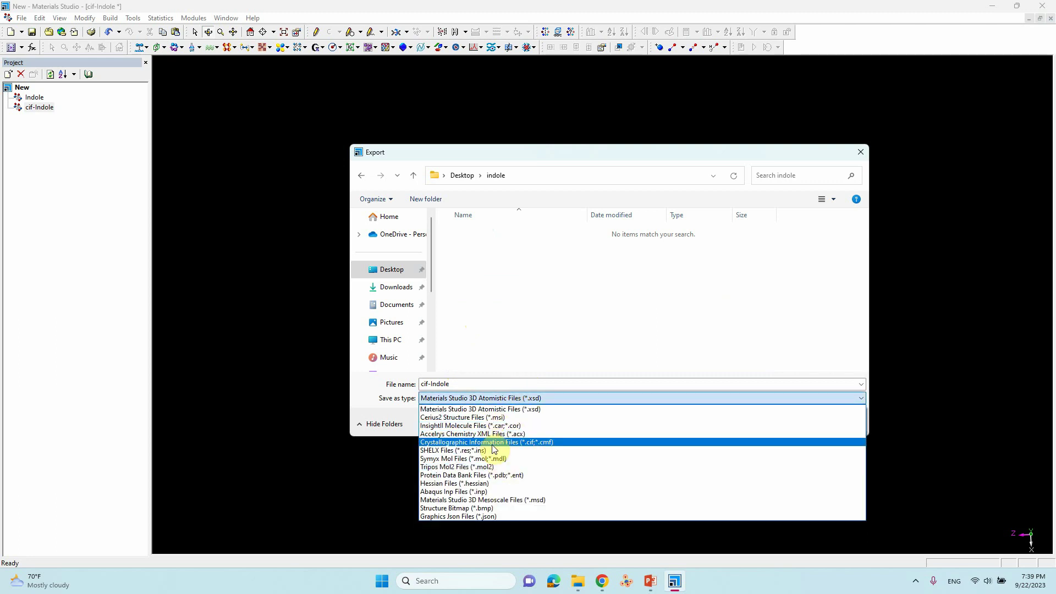
pyautogui.click(492, 444)
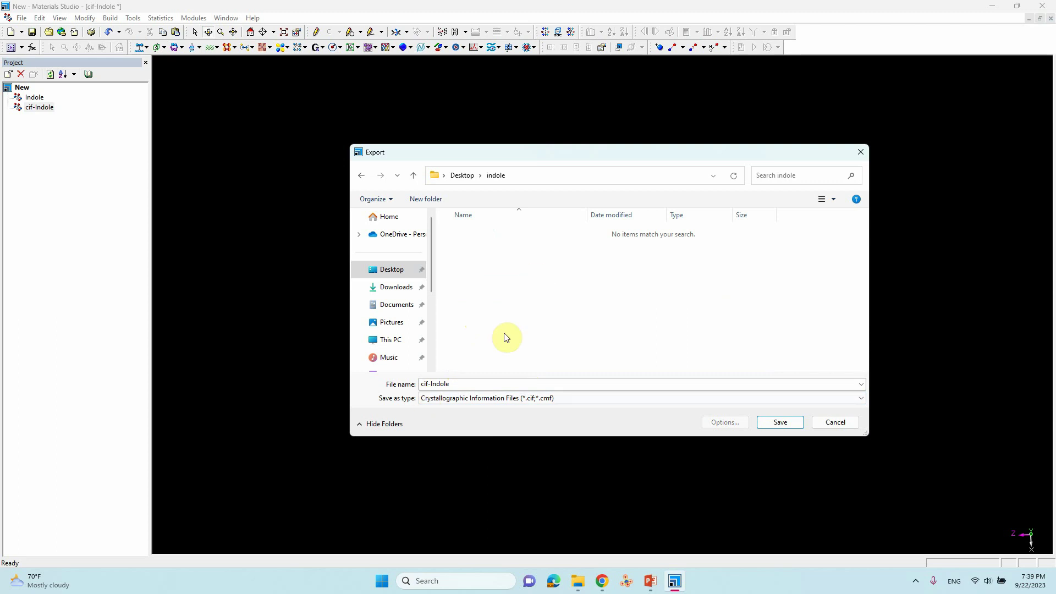
pyautogui.click(780, 425)
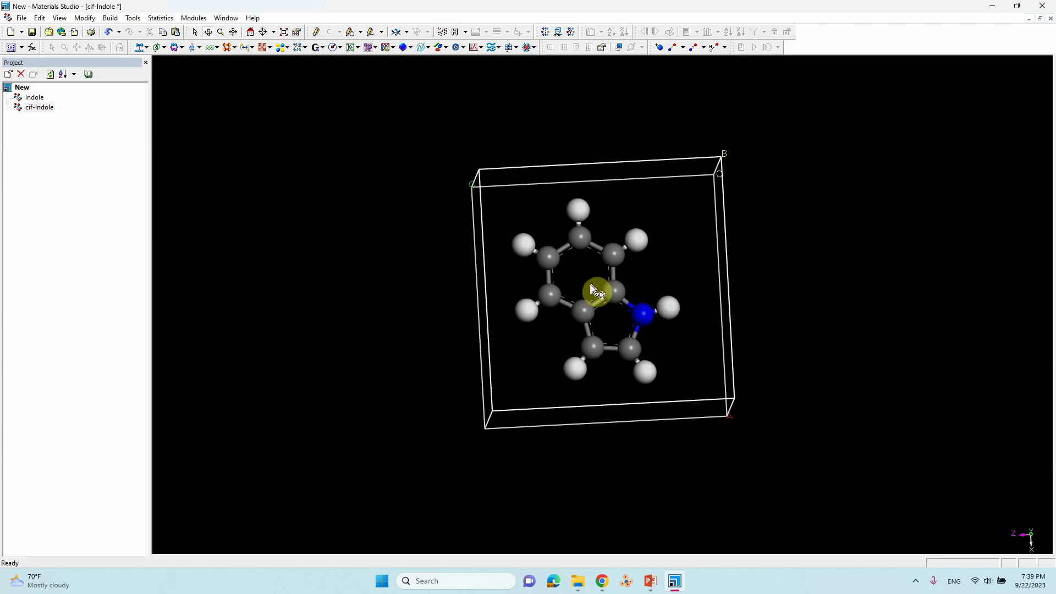
pyautogui.moveTo(440, 272); pyautogui.dragTo(581, 324, button='right')
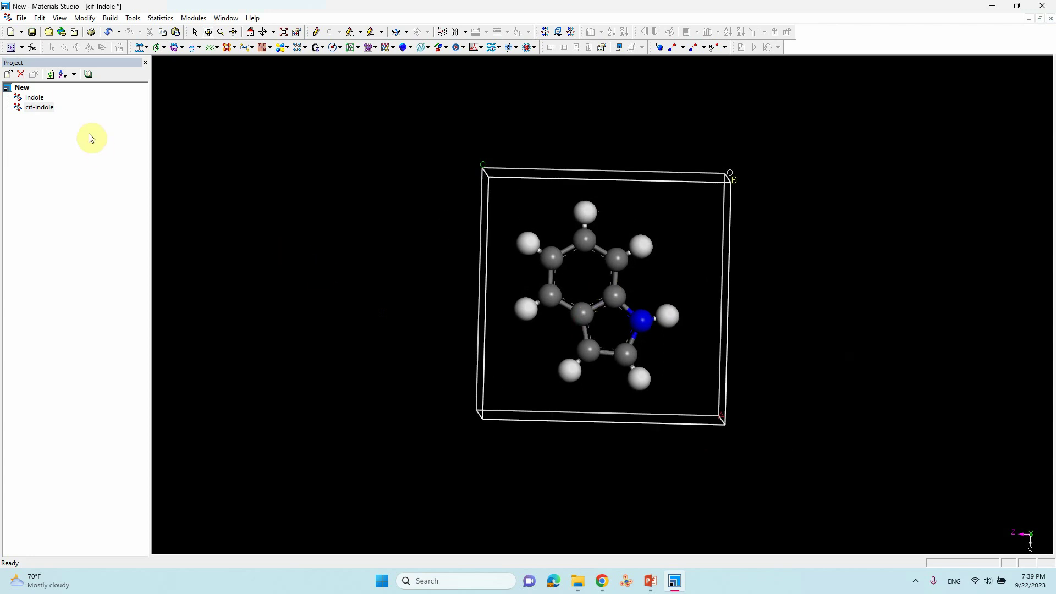
# Create another 3D Atomistic document and name it CO2
pyautogui.click(12, 32)
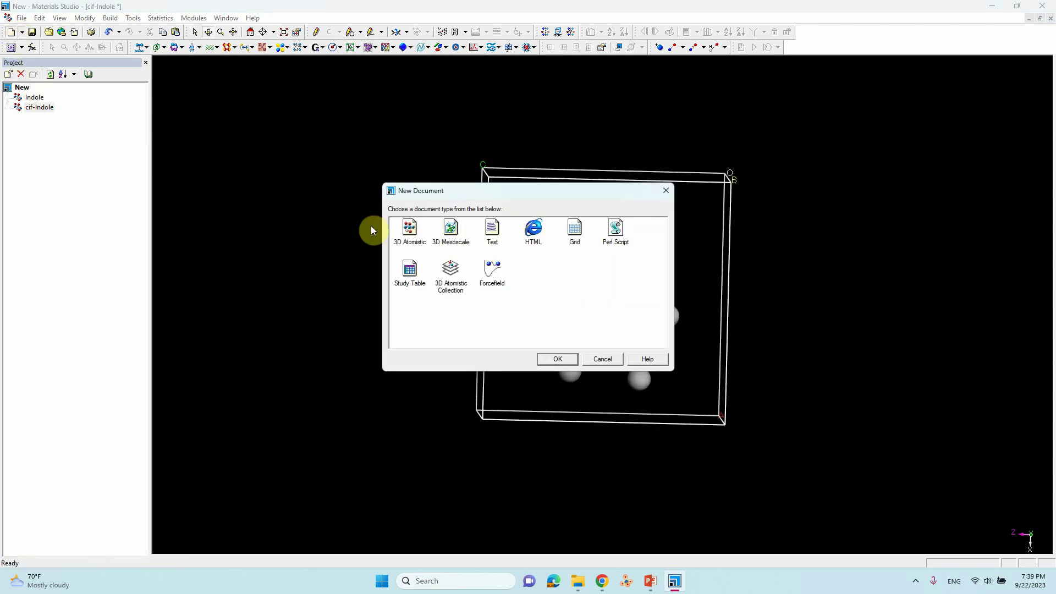
pyautogui.click(408, 230)
pyautogui.click(566, 361)
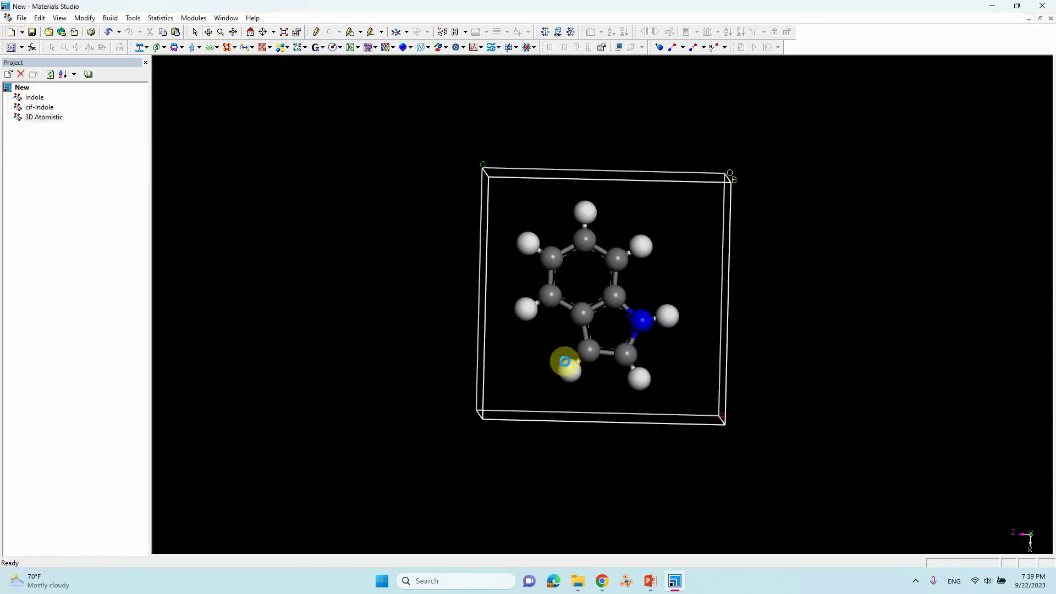
pyautogui.click(18, 118)
pyautogui.click(40, 118)
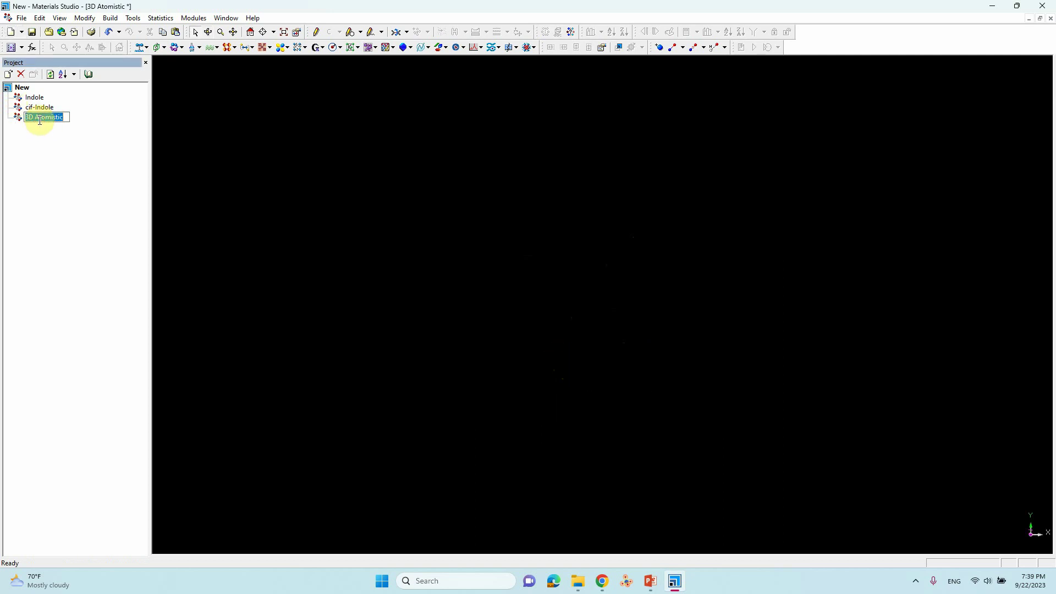
pyautogui.write('CO2')
pyautogui.press('Return')
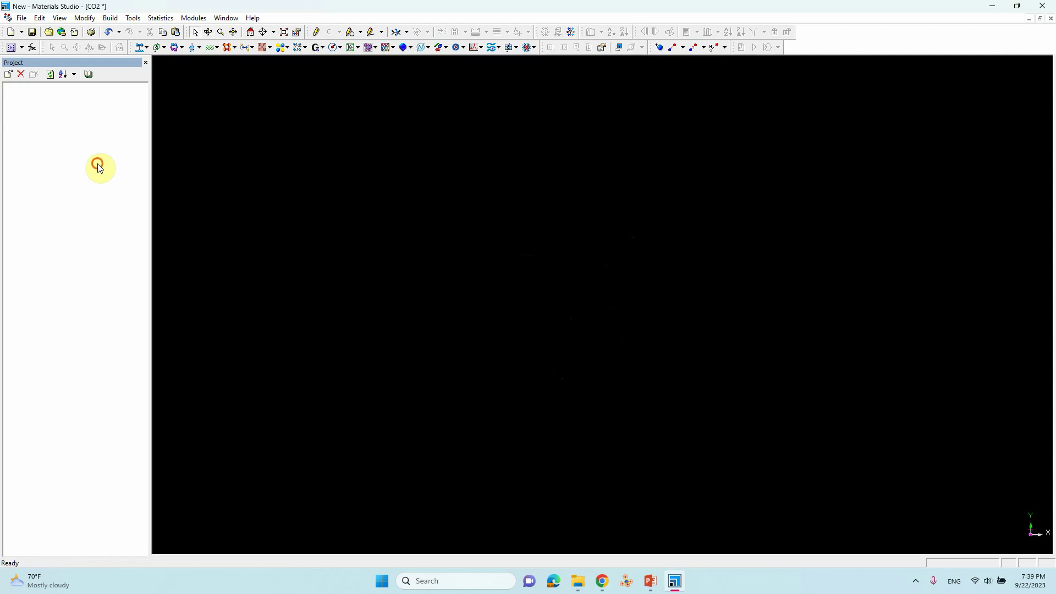
pyautogui.click(350, 231)
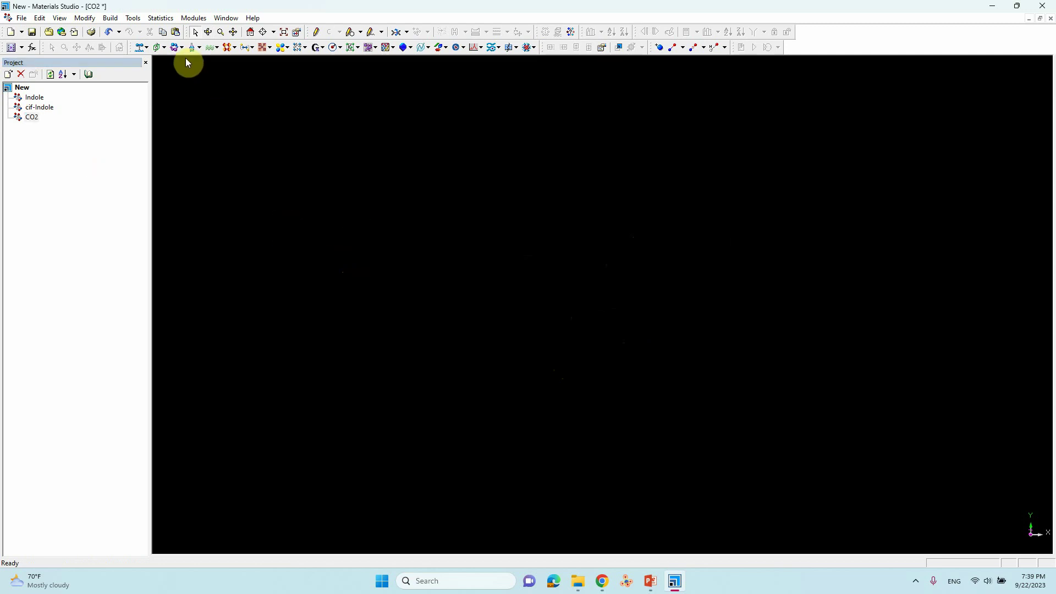
# Sketch a roughly straight chain of five carbon atoms in the empty CO2 document
pyautogui.click(317, 36)
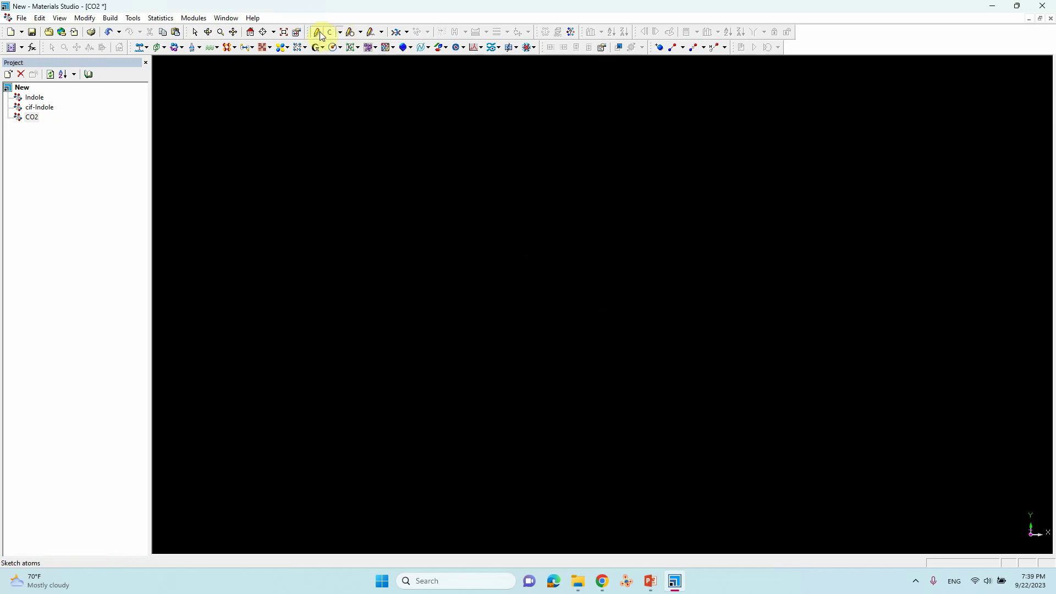
pyautogui.click(339, 33)
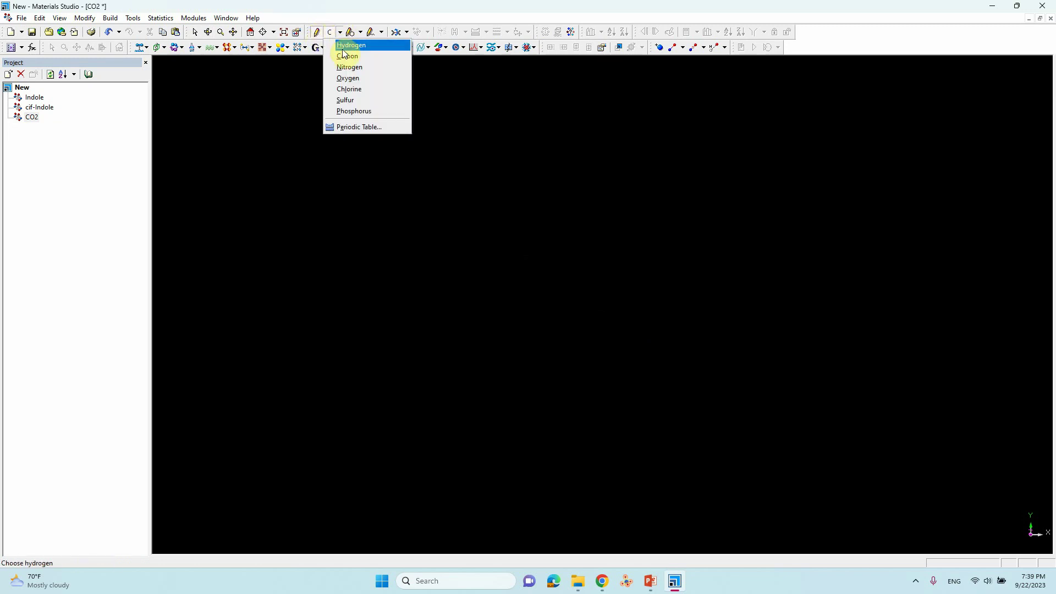
pyautogui.click(347, 56)
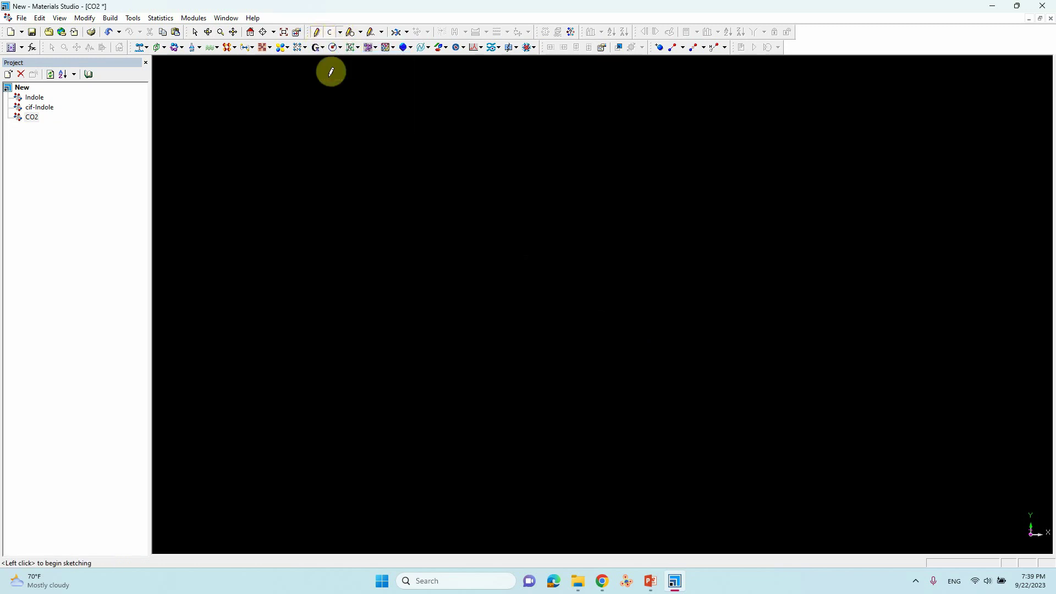
pyautogui.click(473, 246)
pyautogui.doubleClick(537, 246)
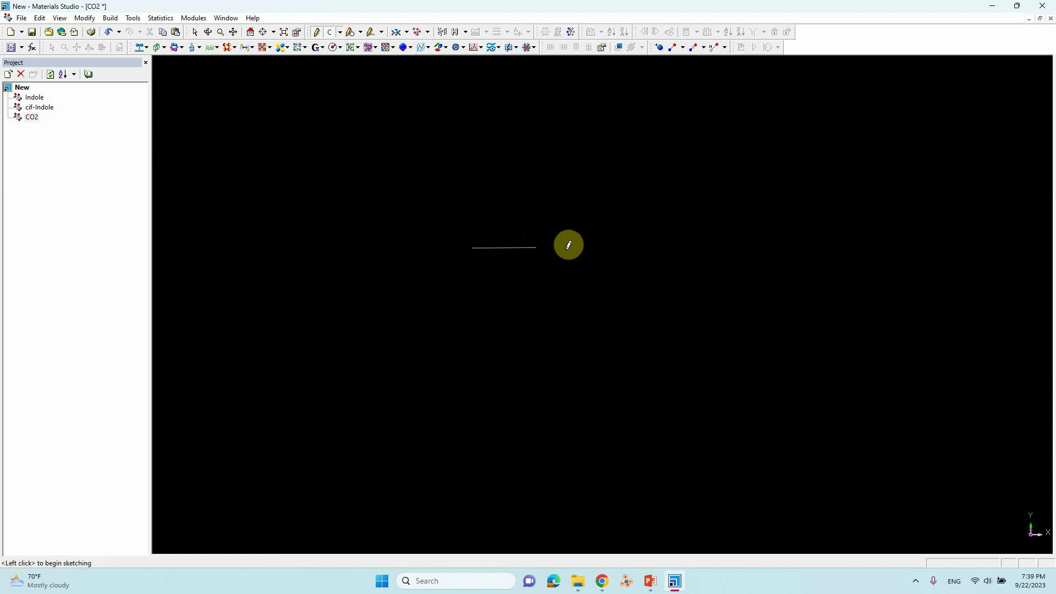
pyautogui.click(539, 242)
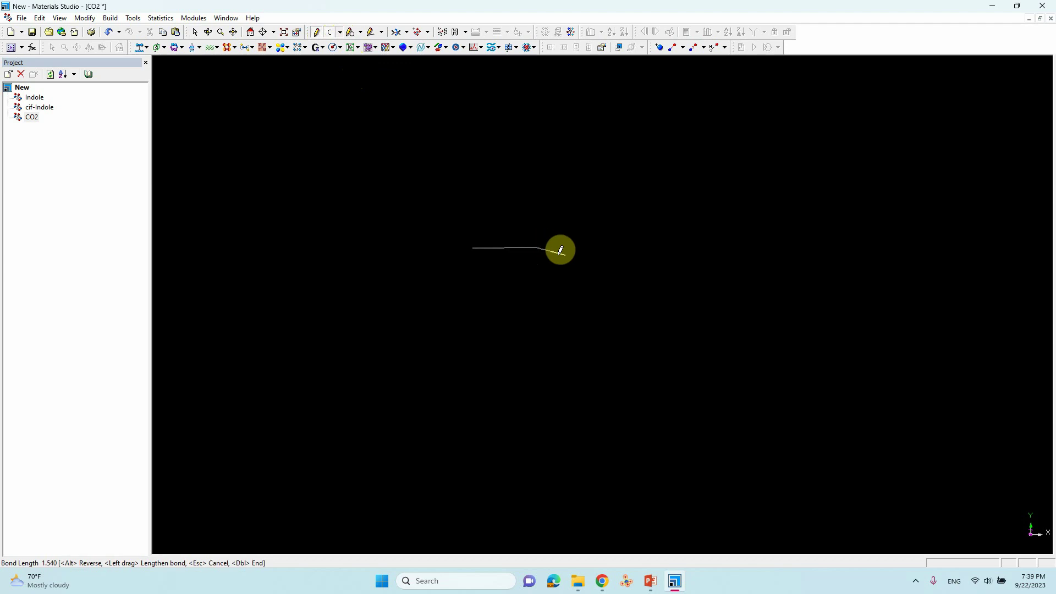
pyautogui.doubleClick(627, 246)
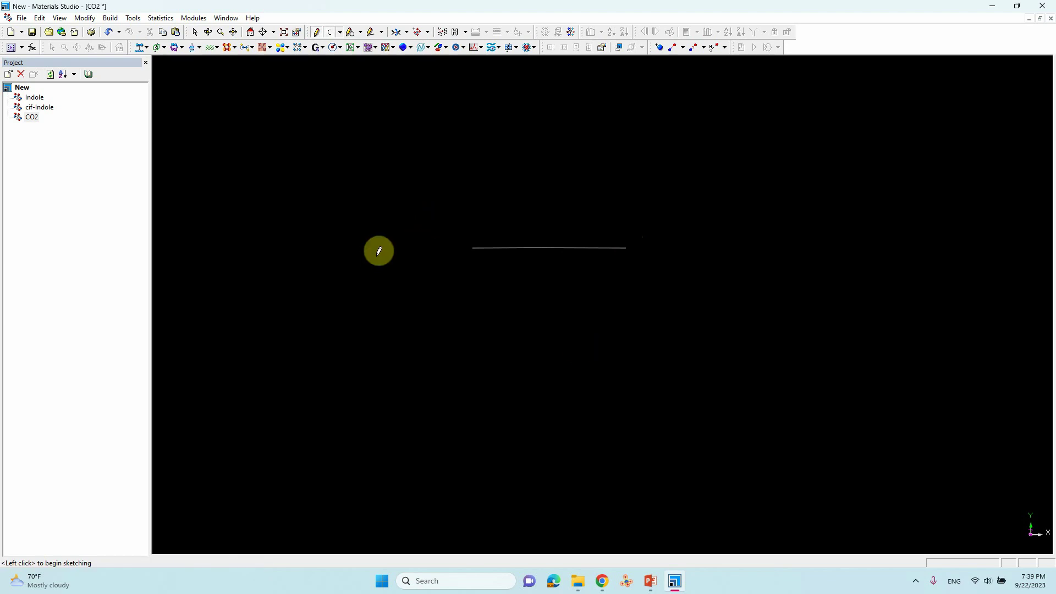
# Display the whole carbon chain as ball and stick with a stick radius of 0.1
pyautogui.moveTo(391, 177); pyautogui.dragTo(641, 261)
pyautogui.rightClick(598, 247)
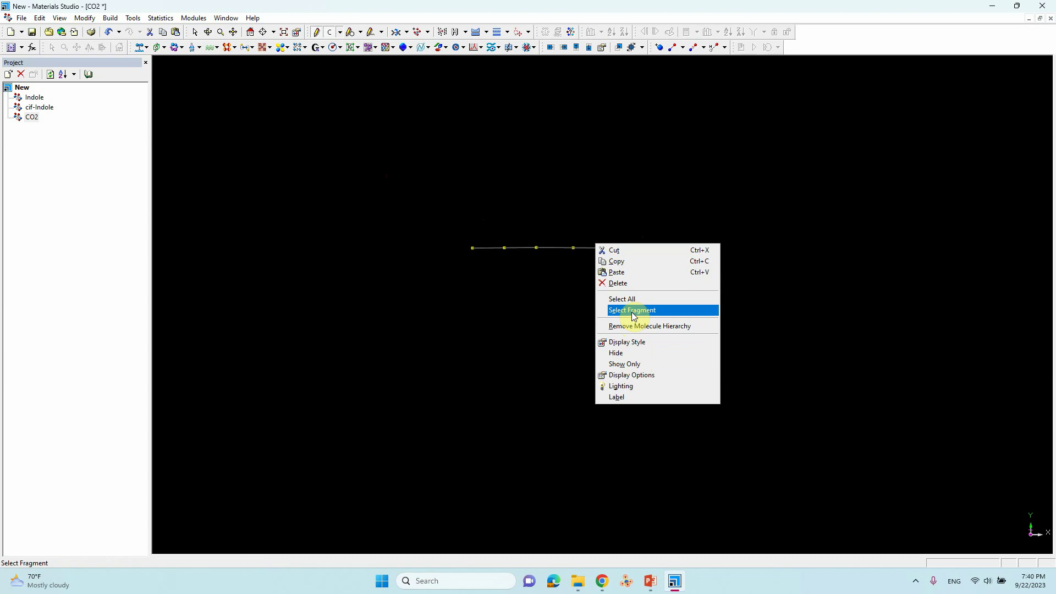
pyautogui.click(632, 343)
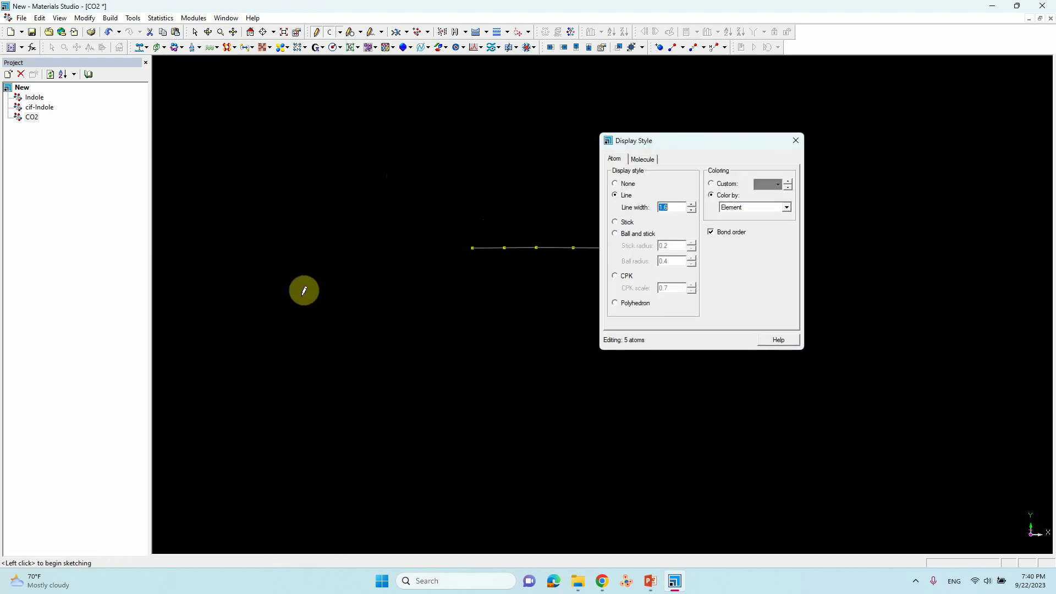
pyautogui.click(636, 234)
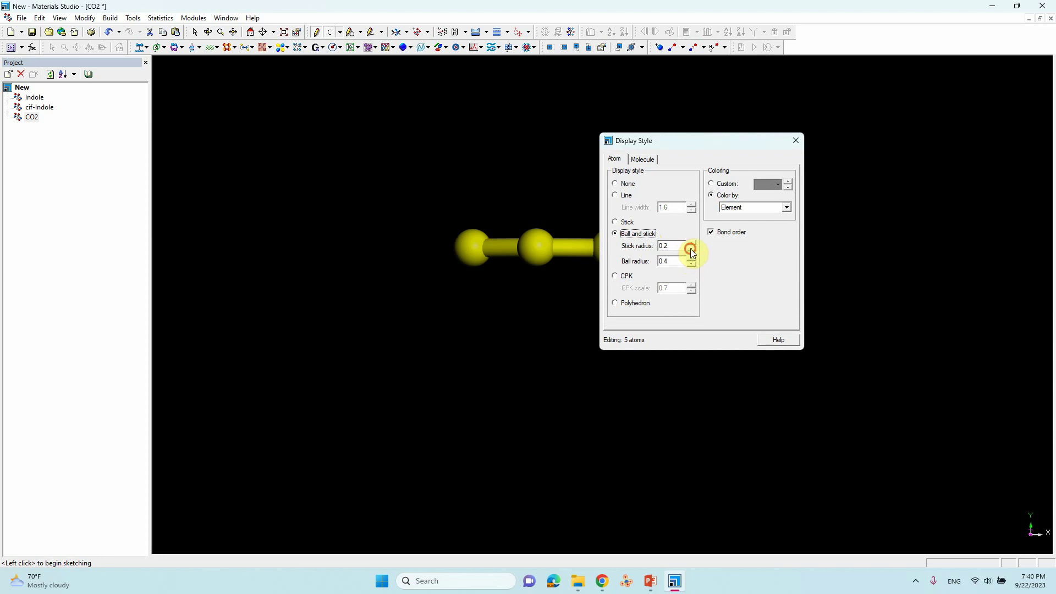
pyautogui.click(691, 249)
pyautogui.moveTo(772, 153); pyautogui.dragTo(420, 158)
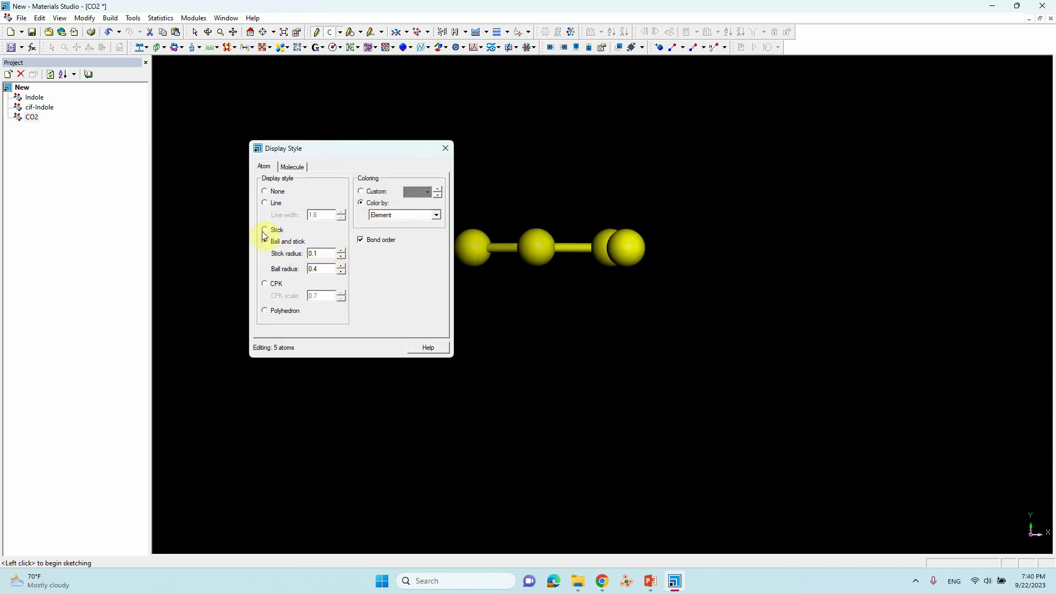
pyautogui.click(446, 148)
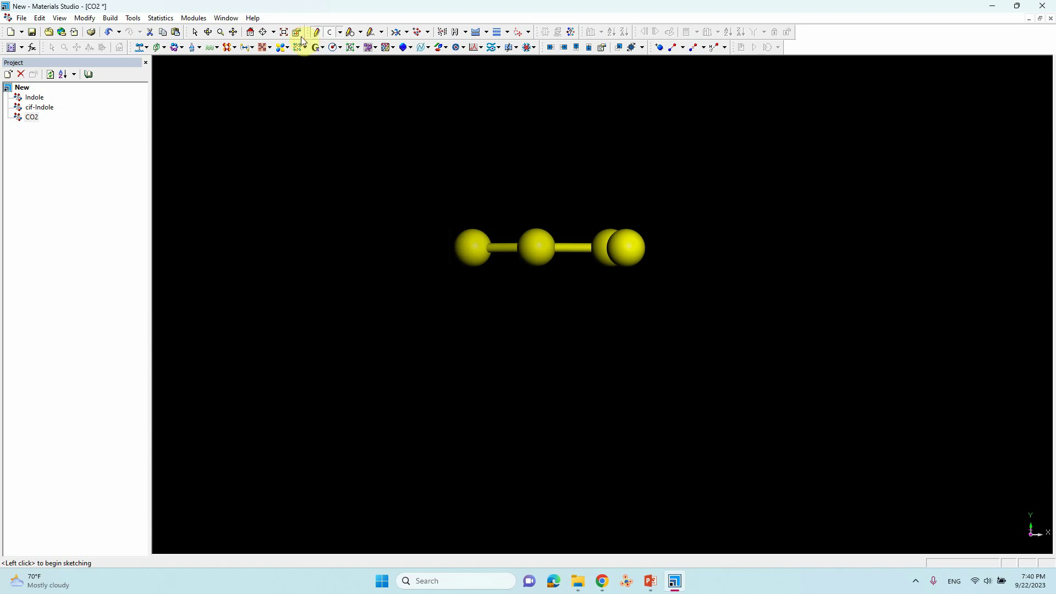
# Delete two adjacent carbon atoms from one end of the chain, keeping a three-atom chain
pyautogui.click(205, 33)
pyautogui.moveTo(578, 236); pyautogui.dragTo(603, 336)
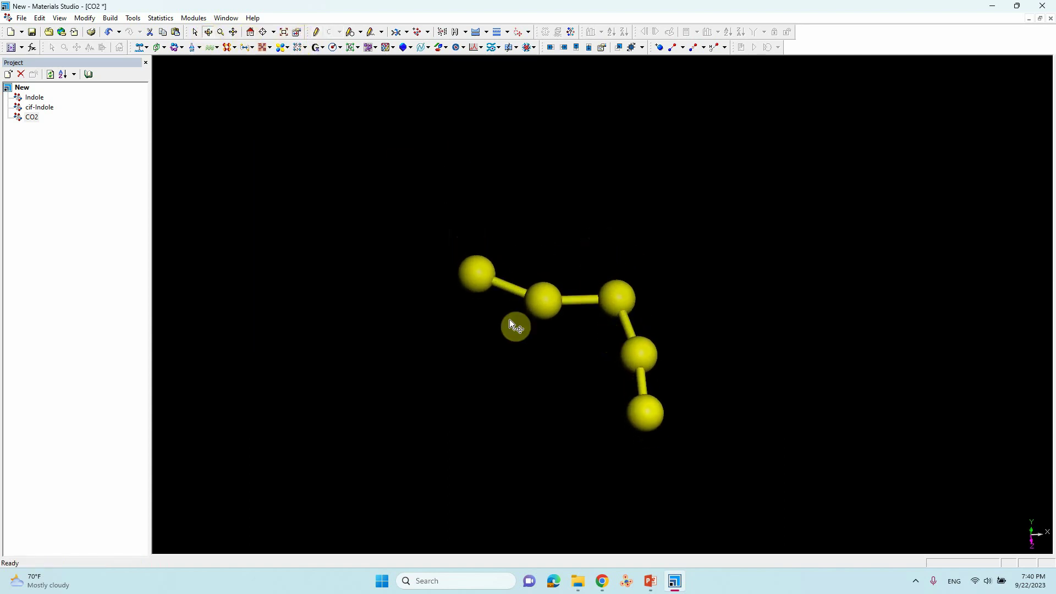
pyautogui.click(543, 302)
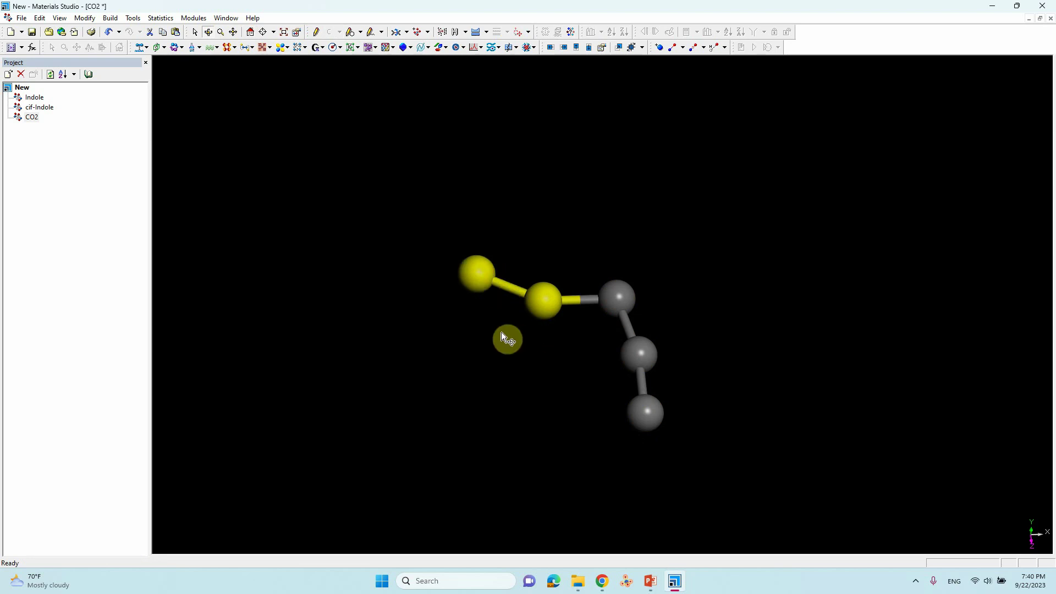
pyautogui.moveTo(500, 331); pyautogui.dragTo(677, 421)
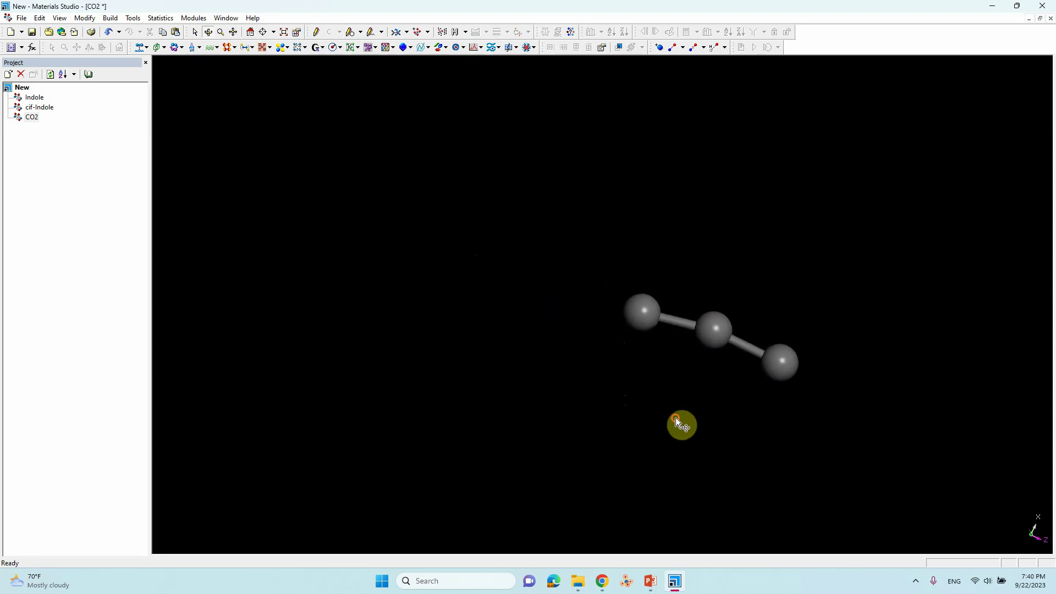
# Move the middle carbon atom until it lines up with the two end atoms, and clear the selection
pyautogui.click(718, 331)
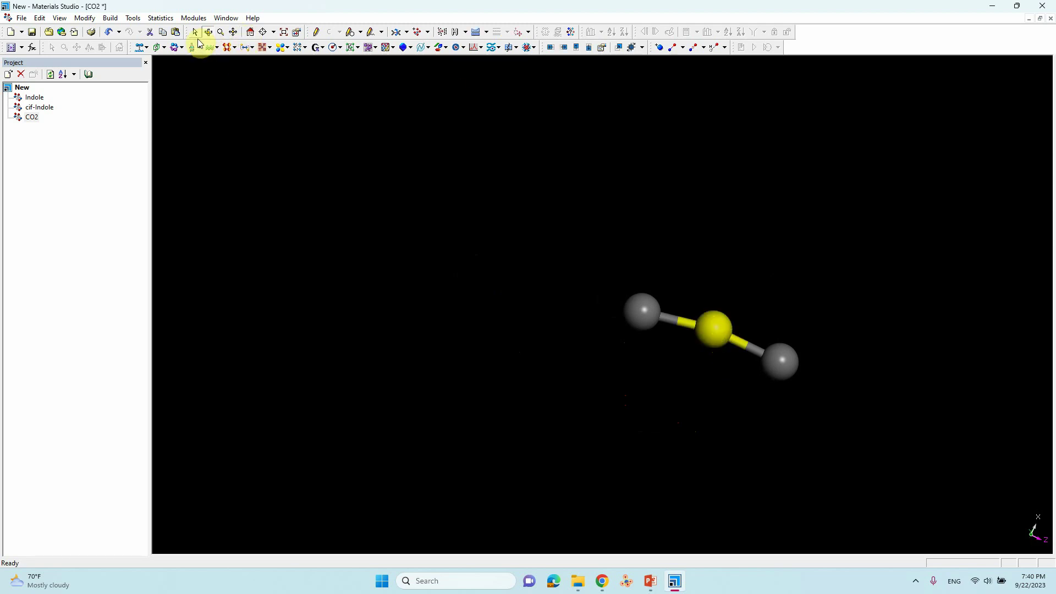
pyautogui.click(720, 331)
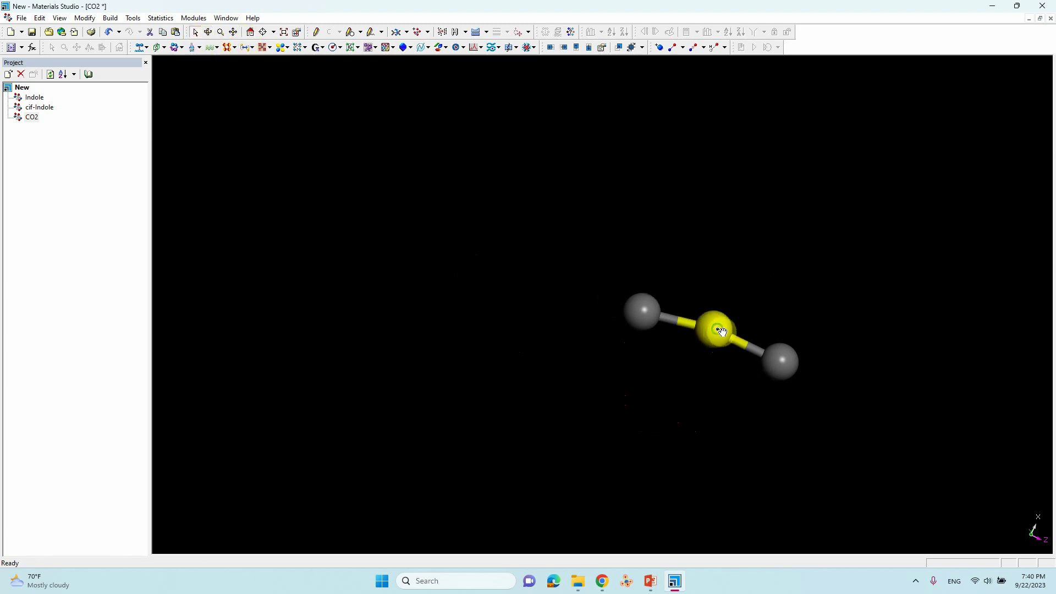
pyautogui.moveTo(717, 332); pyautogui.dragTo(711, 347)
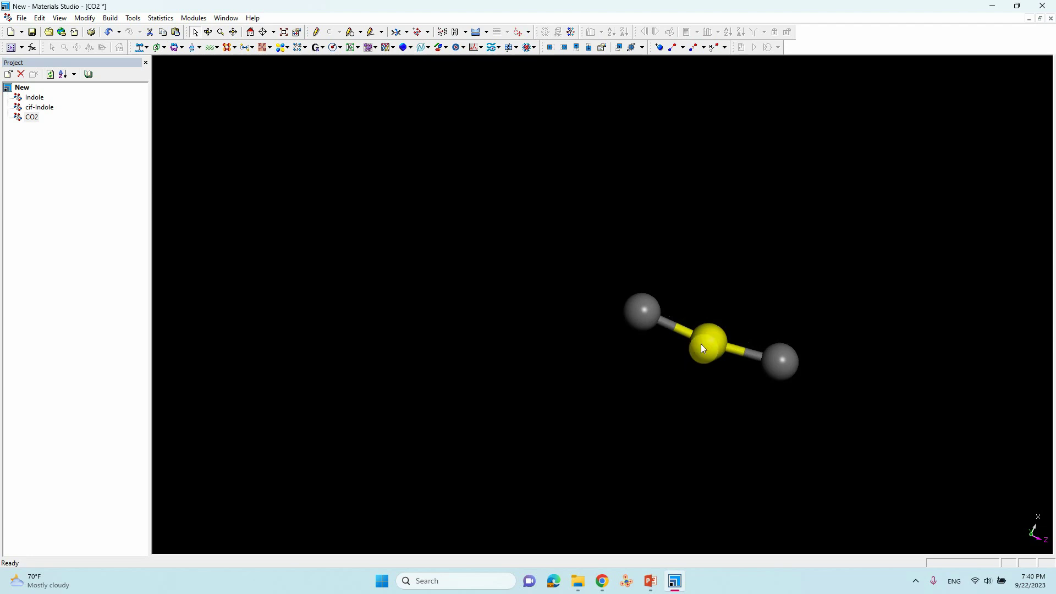
pyautogui.moveTo(701, 343); pyautogui.dragTo(706, 324)
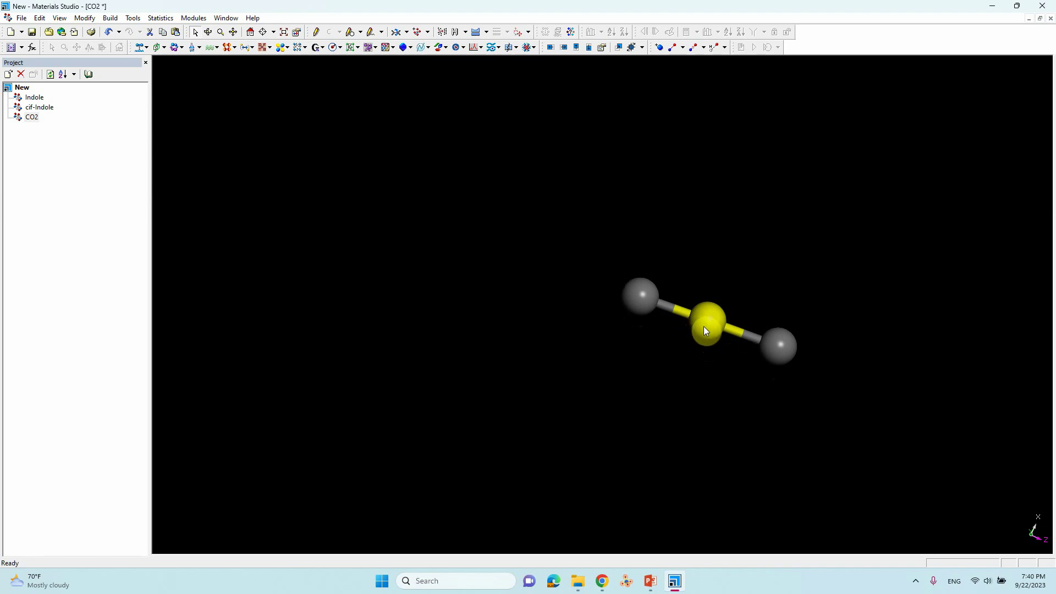
pyautogui.moveTo(707, 331)
pyautogui.mouseDown()
pyautogui.moveTo(712, 311)
pyautogui.moveTo(710, 323)
pyautogui.mouseUp()
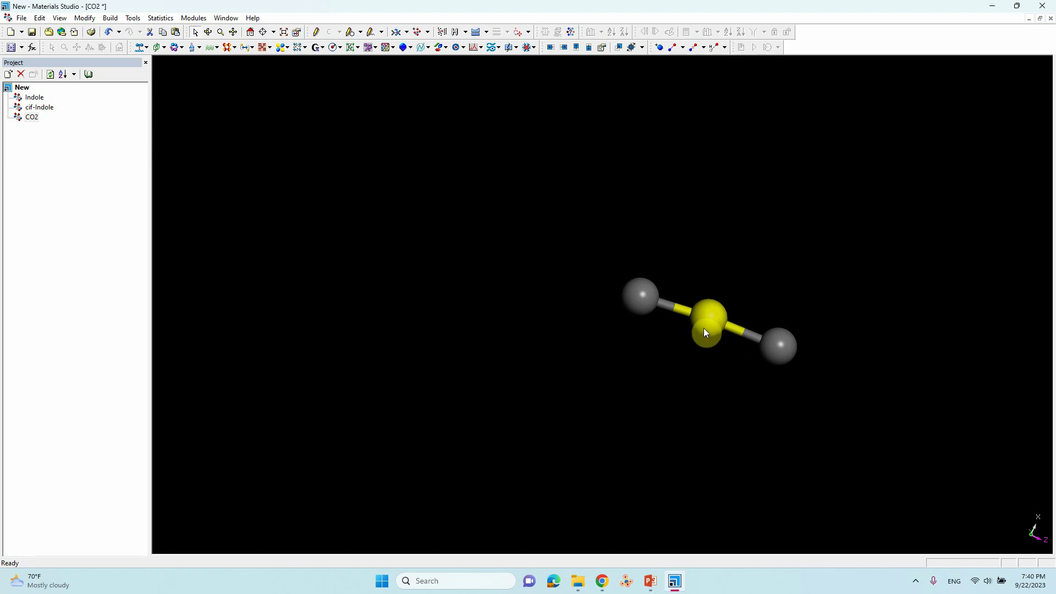
pyautogui.moveTo(706, 333); pyautogui.dragTo(696, 357)
pyautogui.click(696, 361)
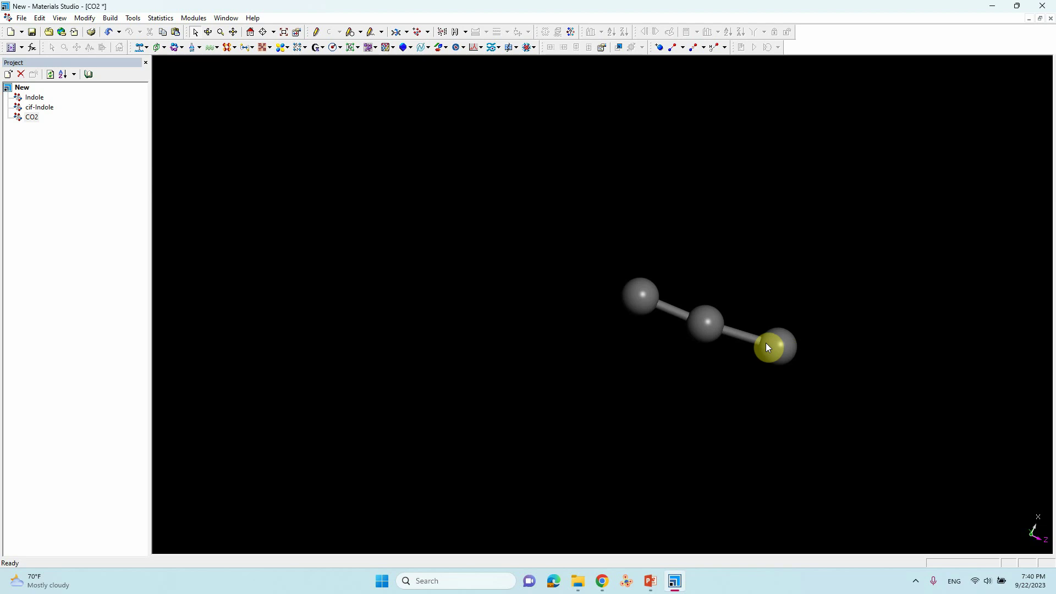
# Change the two end carbon atoms to oxygen and clear the selection
pyautogui.click(651, 295)
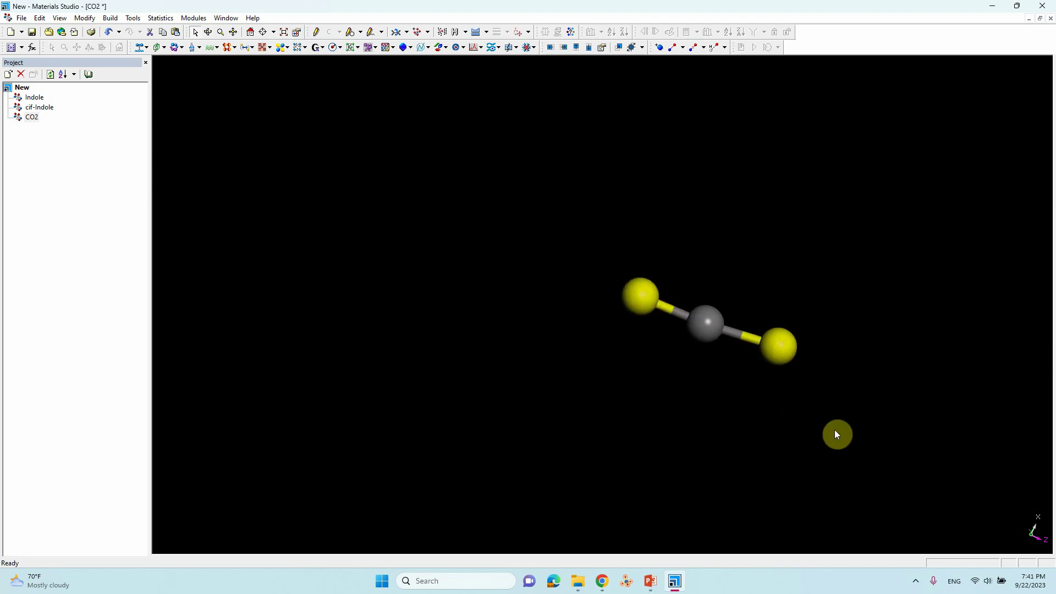
pyautogui.click(105, 20)
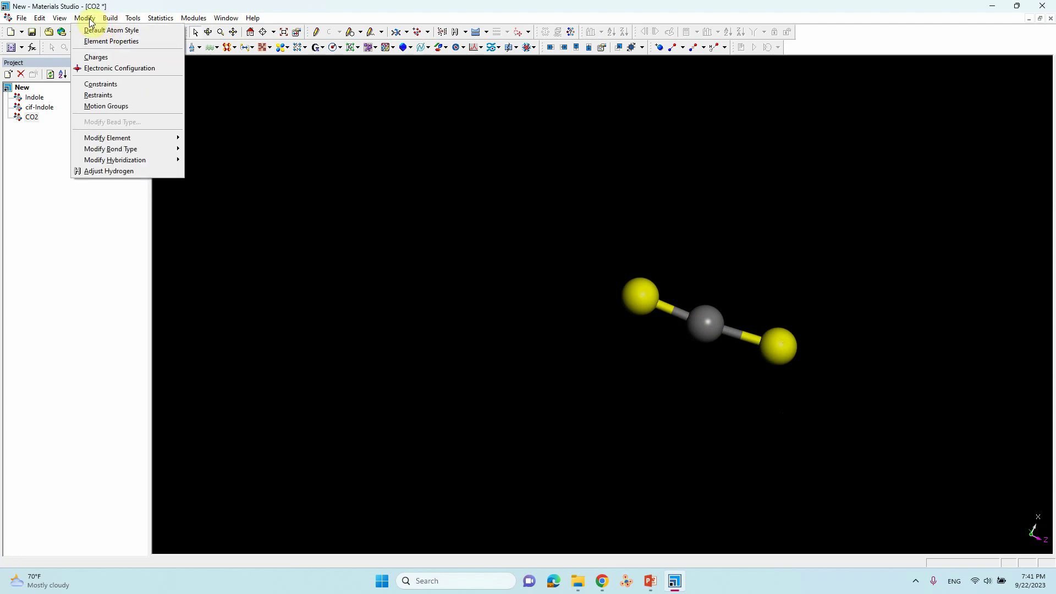
pyautogui.moveTo(84, 18)
pyautogui.moveTo(113, 138)
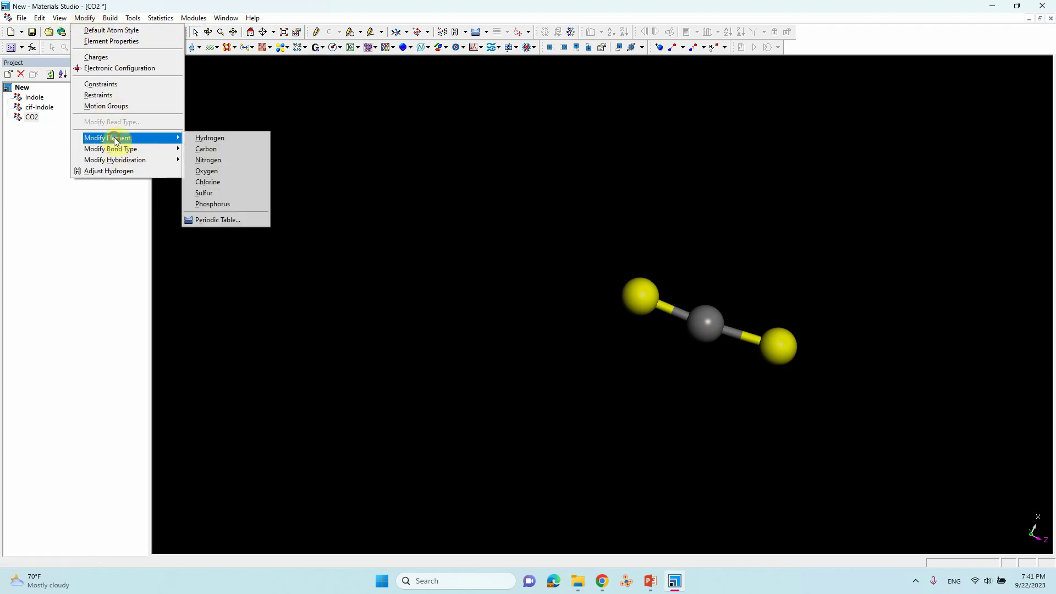
pyautogui.click(202, 169)
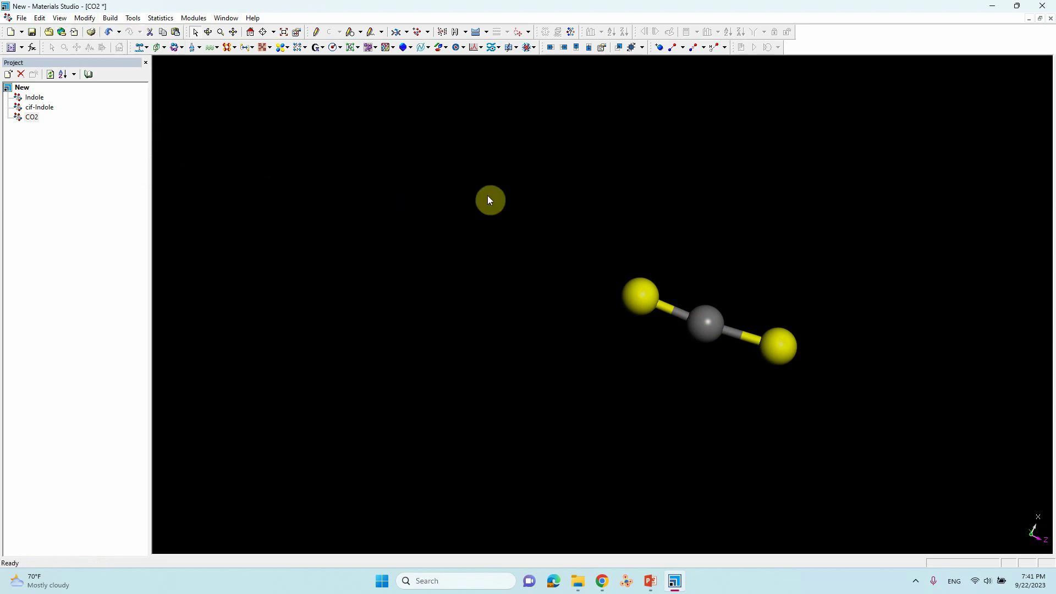
pyautogui.click(592, 213)
# Change both carbon–oxygen bonds of the molecule to double bonds
pyautogui.scroll(-3, 627, 253)
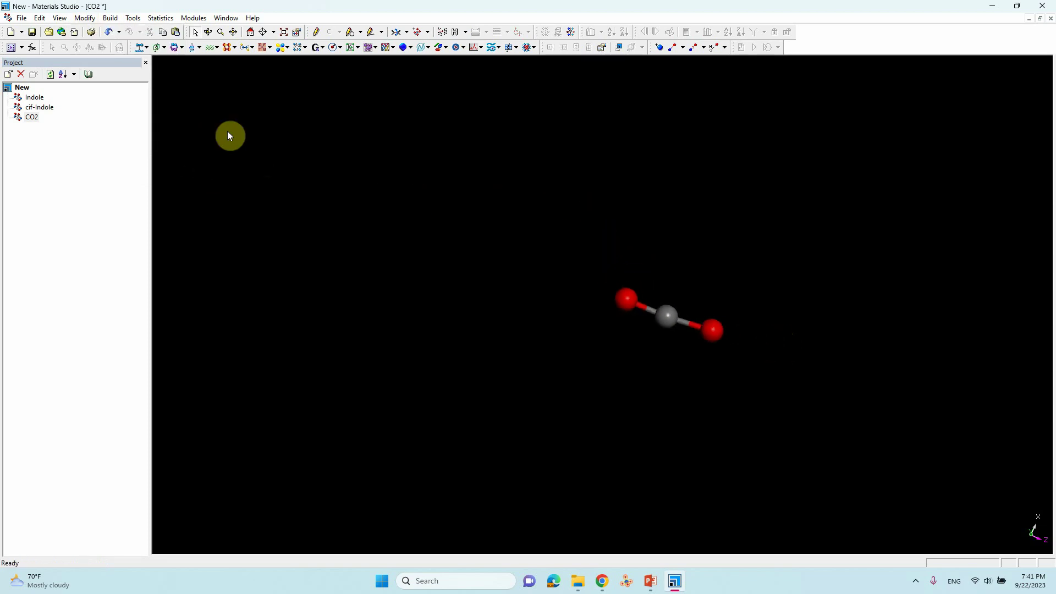
pyautogui.click(208, 31)
pyautogui.moveTo(573, 253); pyautogui.dragTo(753, 388)
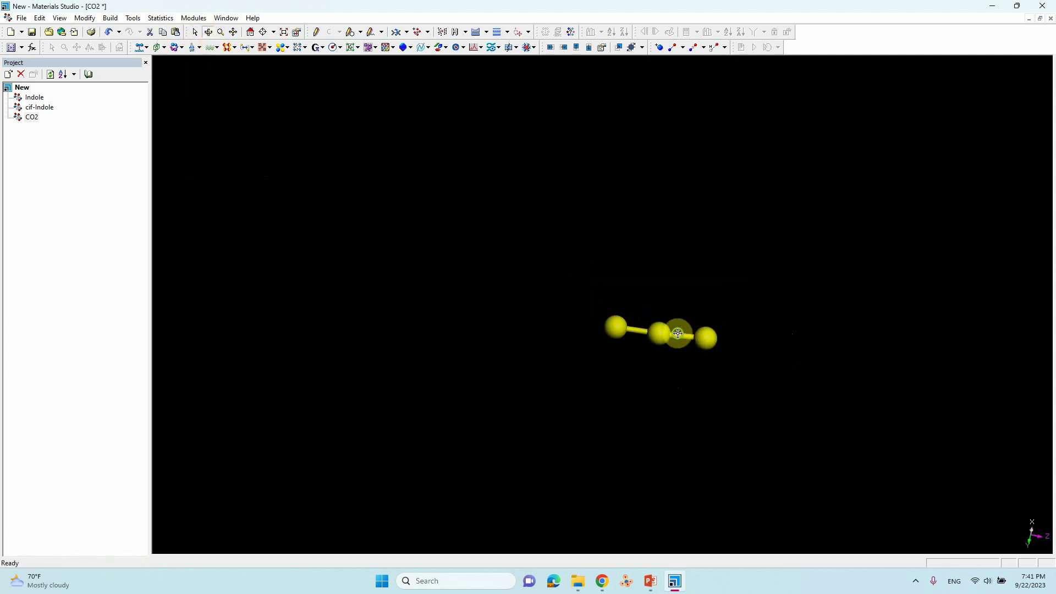
pyautogui.moveTo(677, 333); pyautogui.dragTo(580, 316)
pyautogui.scroll(3, 575, 318)
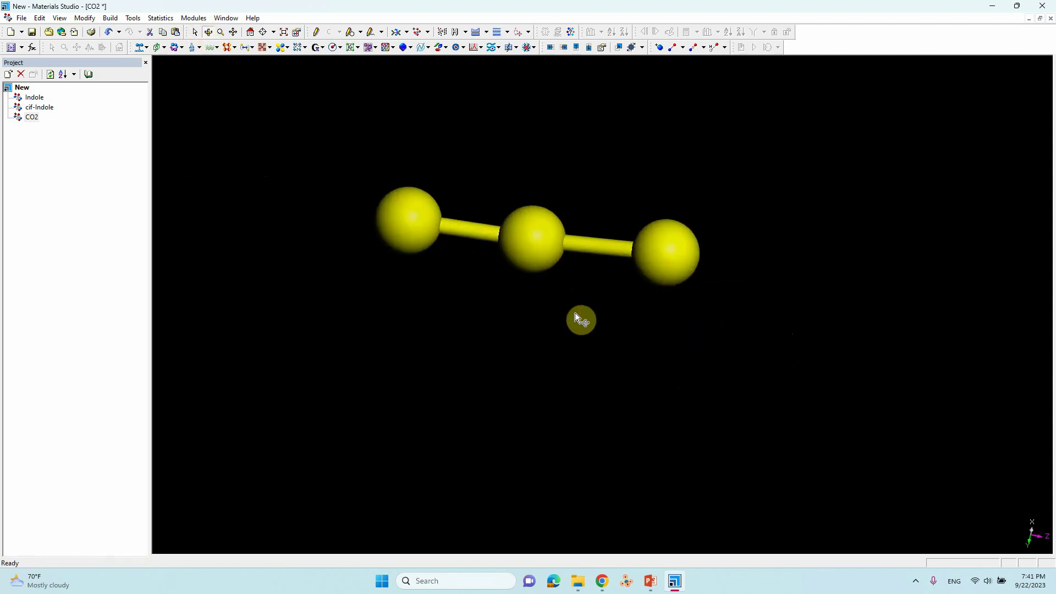
pyautogui.scroll(-2, 539, 305)
pyautogui.click(536, 308)
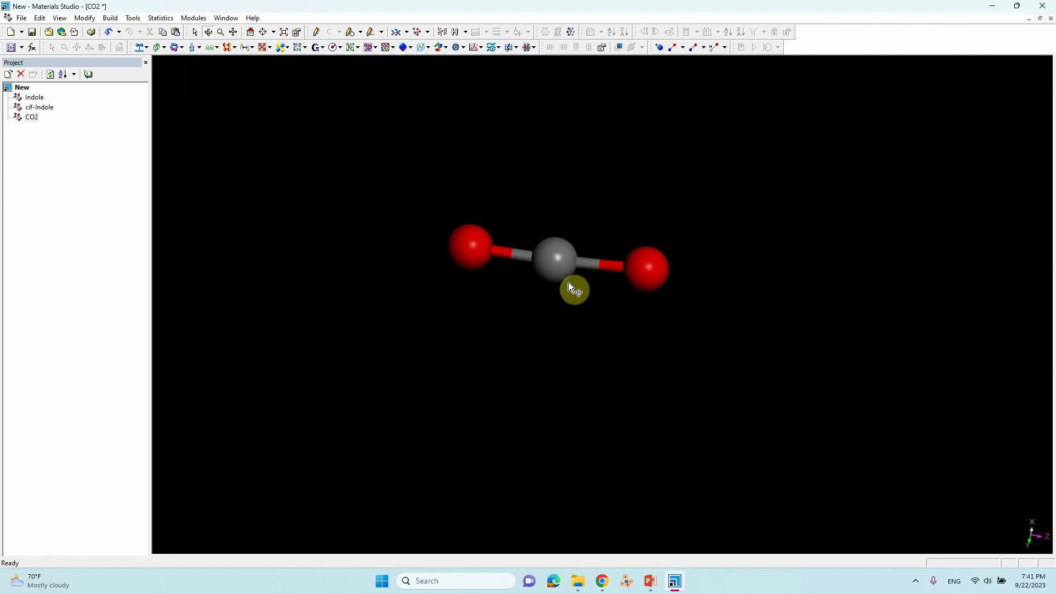
pyautogui.click(675, 48)
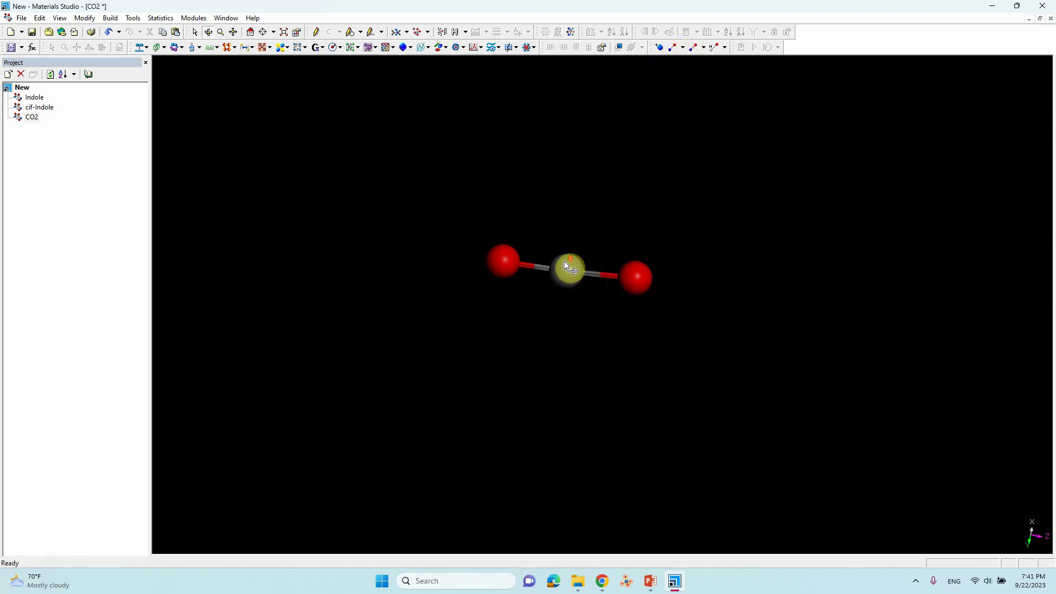
# Examine the oxygen atoms and the carbon–oxygen bonds of the CO2 molecule from several angles
pyautogui.scroll(3, 561, 285)
pyautogui.click(391, 194)
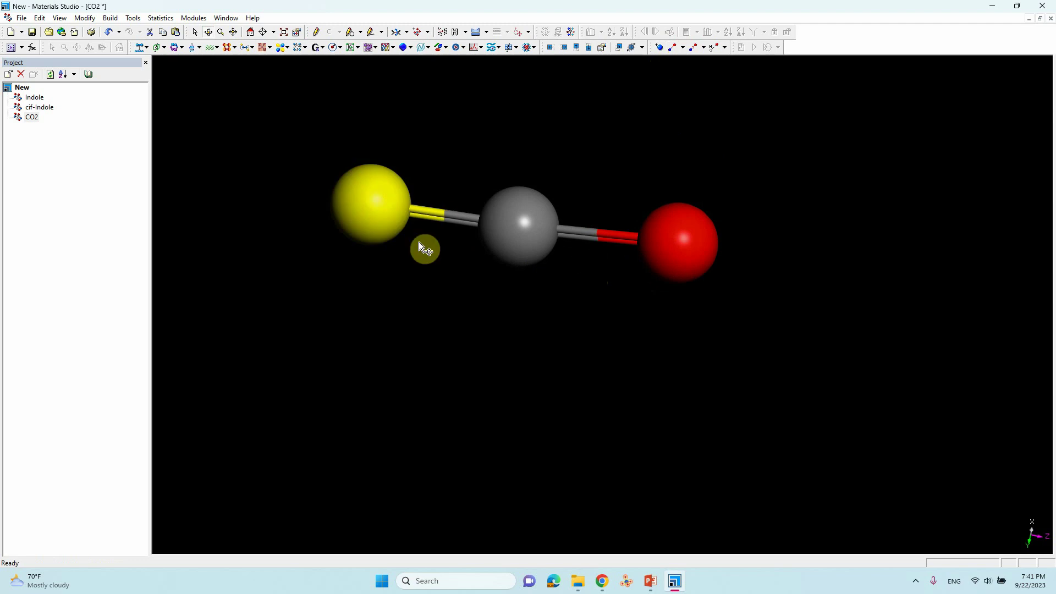
pyautogui.moveTo(386, 206); pyautogui.dragTo(401, 212)
pyautogui.click(555, 248)
pyautogui.moveTo(671, 258); pyautogui.dragTo(657, 252)
pyautogui.moveTo(658, 252); pyautogui.dragTo(576, 306, button='right')
pyautogui.click(631, 237)
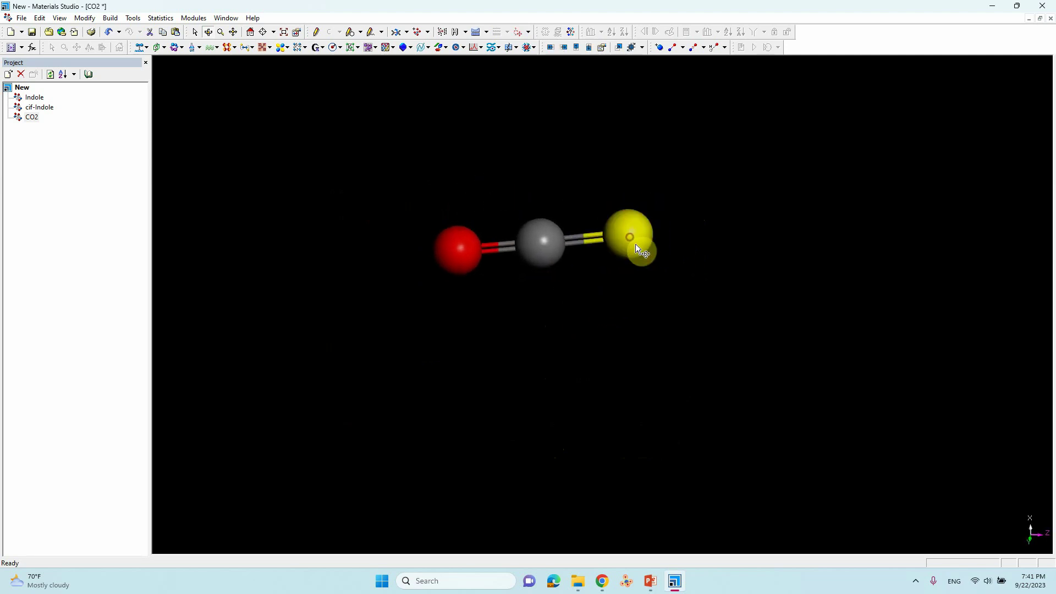
pyautogui.click(632, 286)
pyautogui.moveTo(632, 286); pyautogui.dragTo(567, 263, button='right')
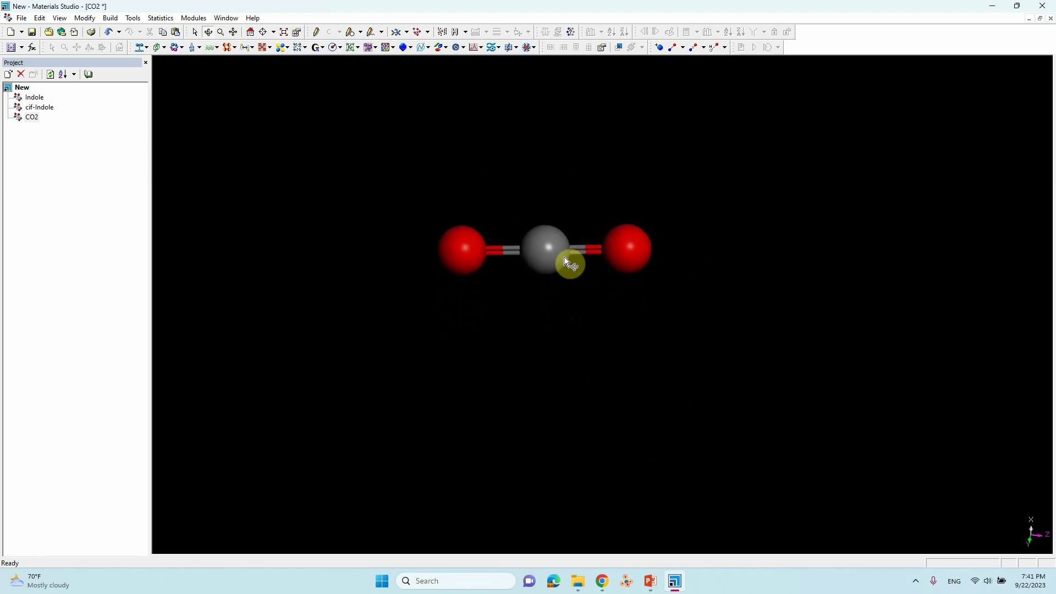
# Change the bond between the left oxygen and the carbon to a triple bond and clear the selection
pyautogui.click(500, 253)
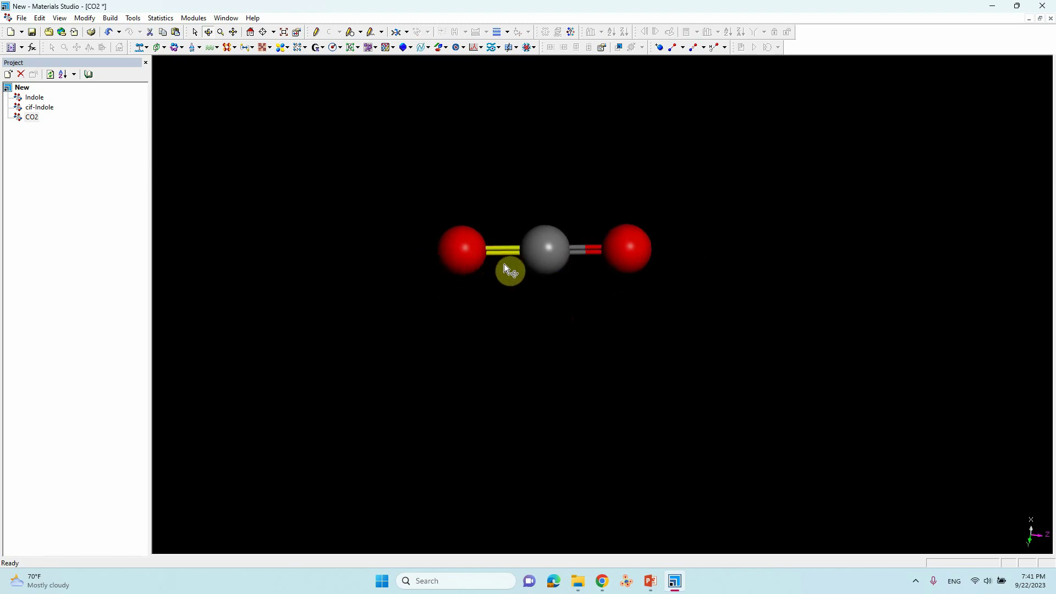
pyautogui.click(507, 32)
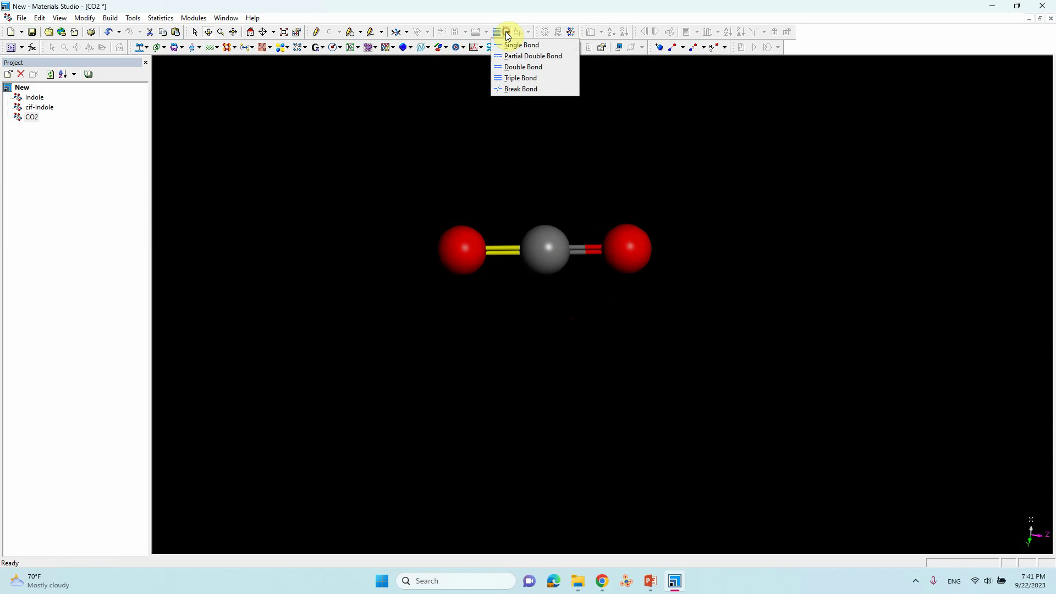
pyautogui.click(508, 78)
pyautogui.click(513, 165)
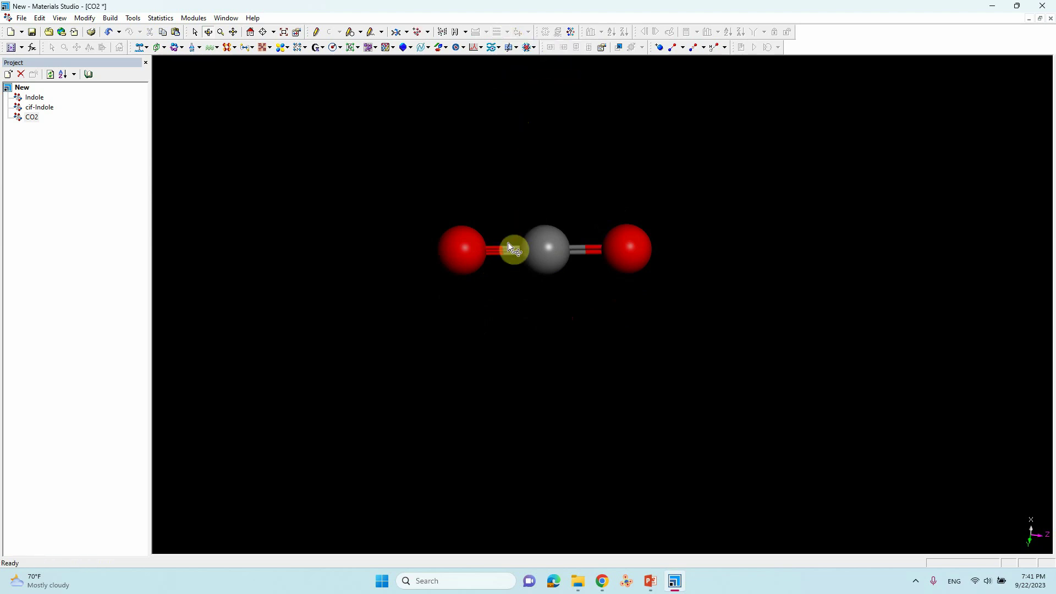
# Change the triple bond between the left oxygen and the carbon to a double bond and clear the selection
pyautogui.click(501, 253)
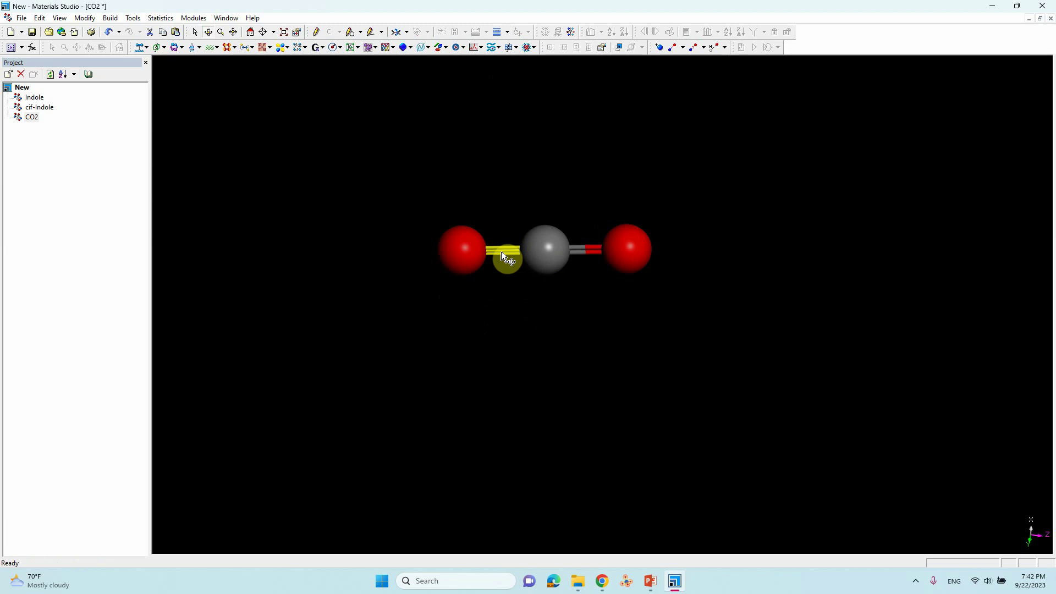
pyautogui.click(503, 31)
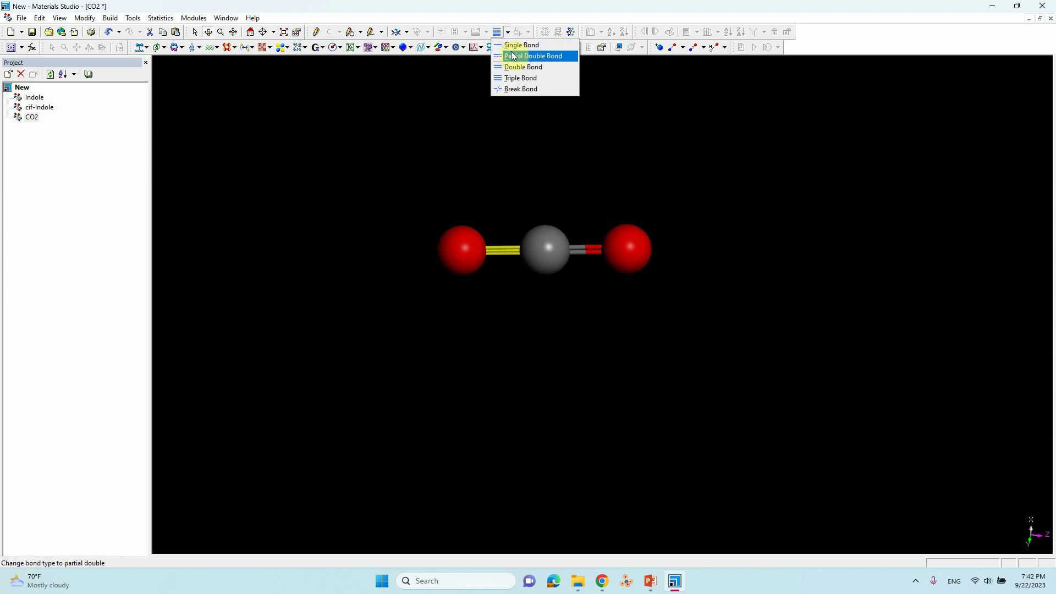
pyautogui.click(522, 68)
pyautogui.click(569, 138)
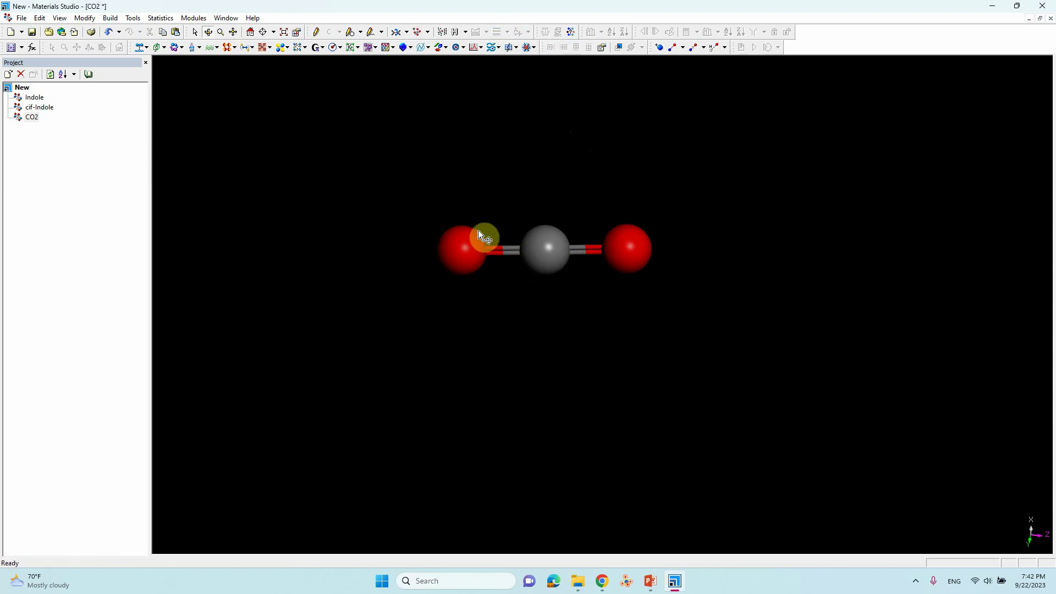
# Clean the geometry of the CO2 molecule
pyautogui.click(446, 34)
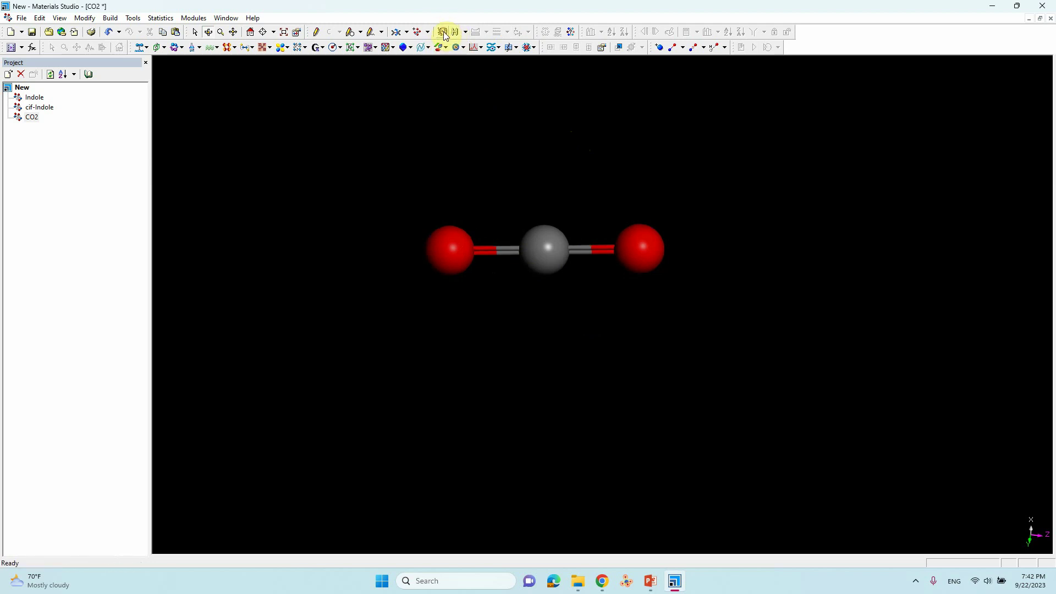
pyautogui.click(573, 196)
pyautogui.moveTo(575, 214)
pyautogui.mouseDown(button='right')
pyautogui.moveTo(590, 293)
pyautogui.moveTo(594, 217)
pyautogui.mouseUp(button='right')
pyautogui.moveTo(698, 278)
pyautogui.mouseDown(button='right')
pyautogui.moveTo(461, 313)
pyautogui.moveTo(532, 242)
pyautogui.moveTo(691, 250)
pyautogui.moveTo(703, 306)
pyautogui.moveTo(539, 321)
pyautogui.moveTo(512, 309)
pyautogui.moveTo(686, 281)
pyautogui.mouseUp(button='right')
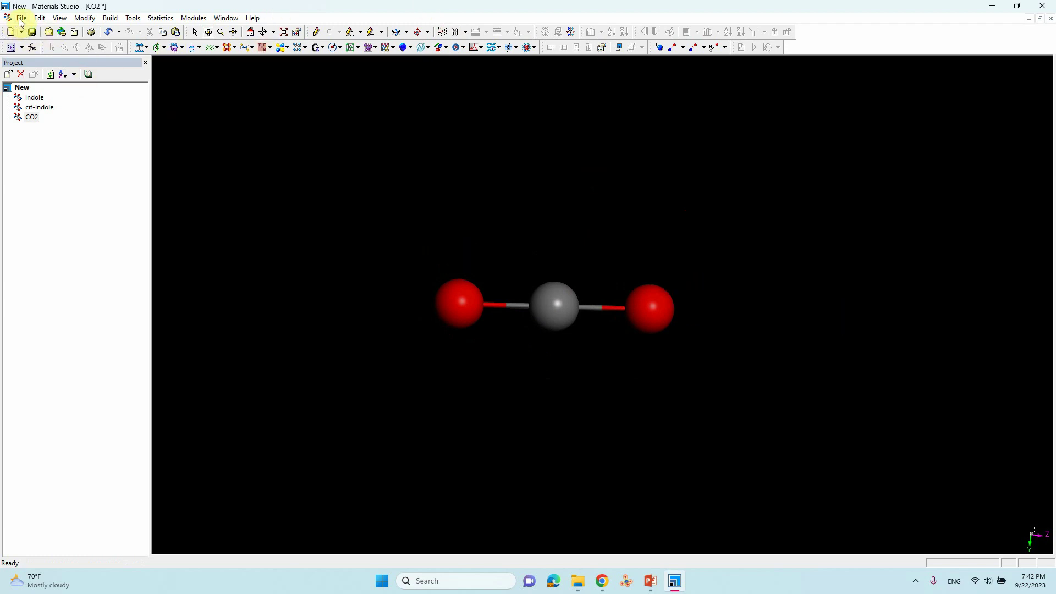
# Create a new 3D Atomistic document in the project
pyautogui.click(12, 32)
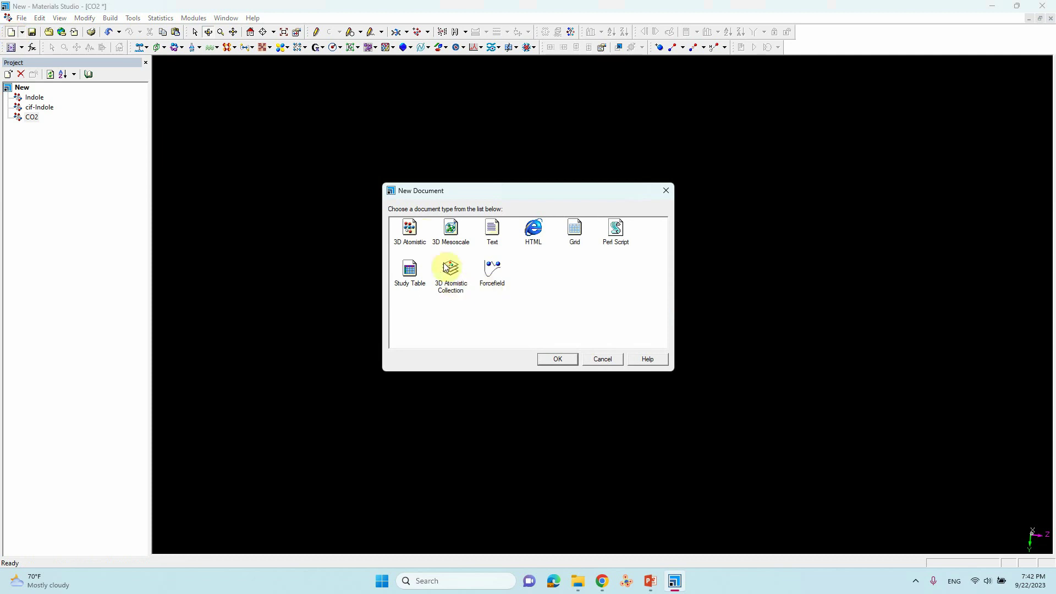
pyautogui.click(409, 228)
pyautogui.click(569, 364)
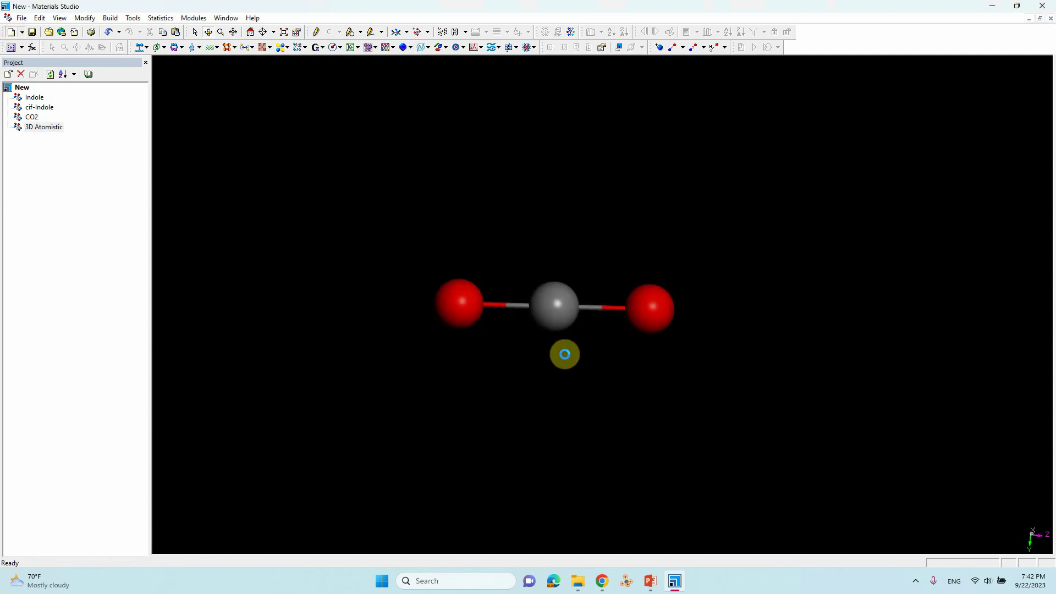
# Try to rename the new 3D Atomistic document as CO2
pyautogui.doubleClick(43, 127)
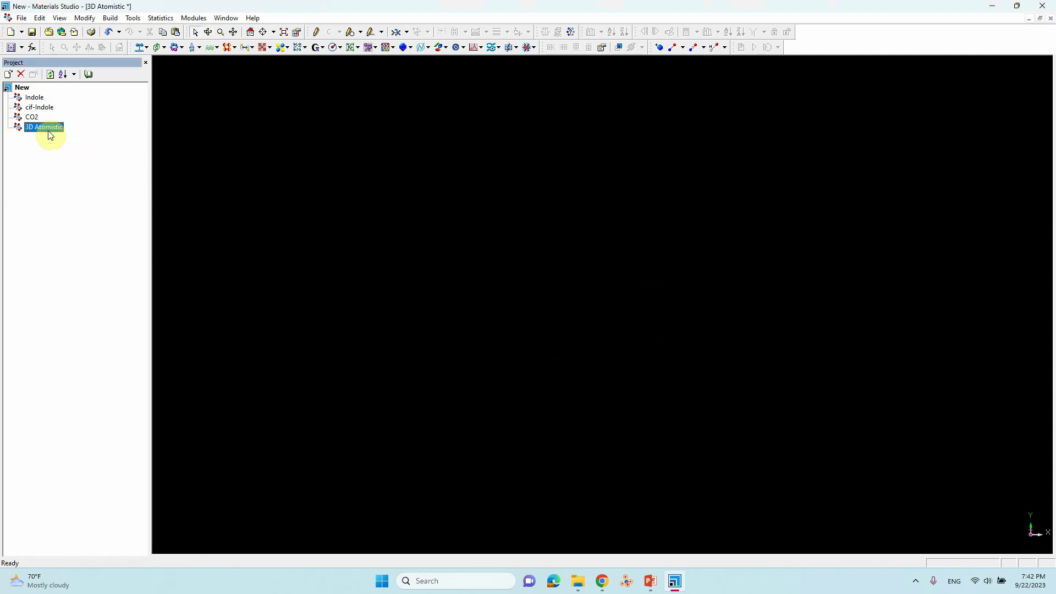
pyautogui.click(43, 127)
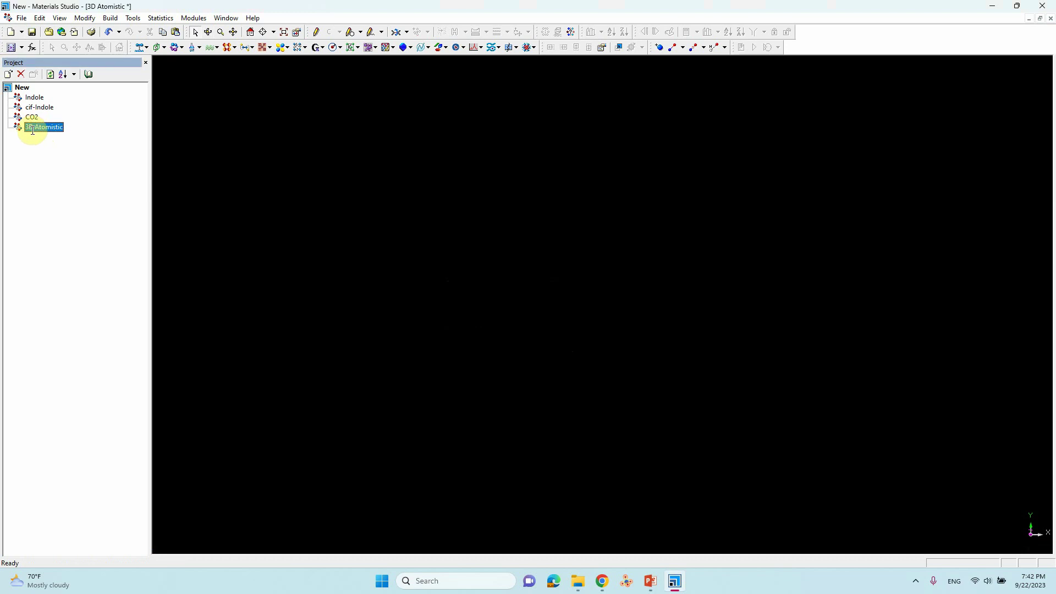
pyautogui.click(30, 126)
pyautogui.press('BackSpace')
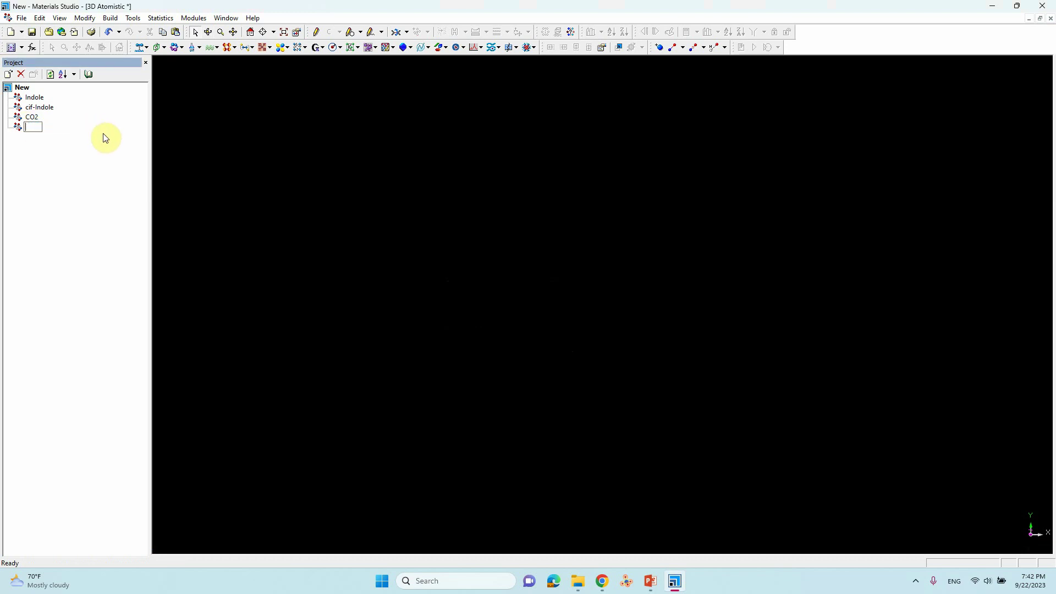
pyautogui.write('CO2')
pyautogui.press('Return')
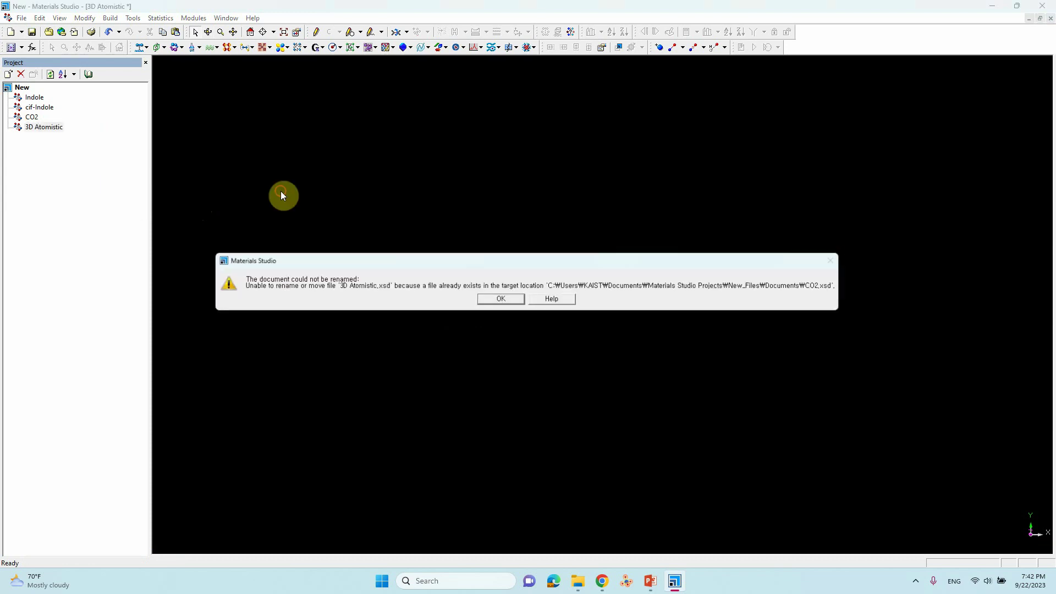
pyautogui.click(501, 300)
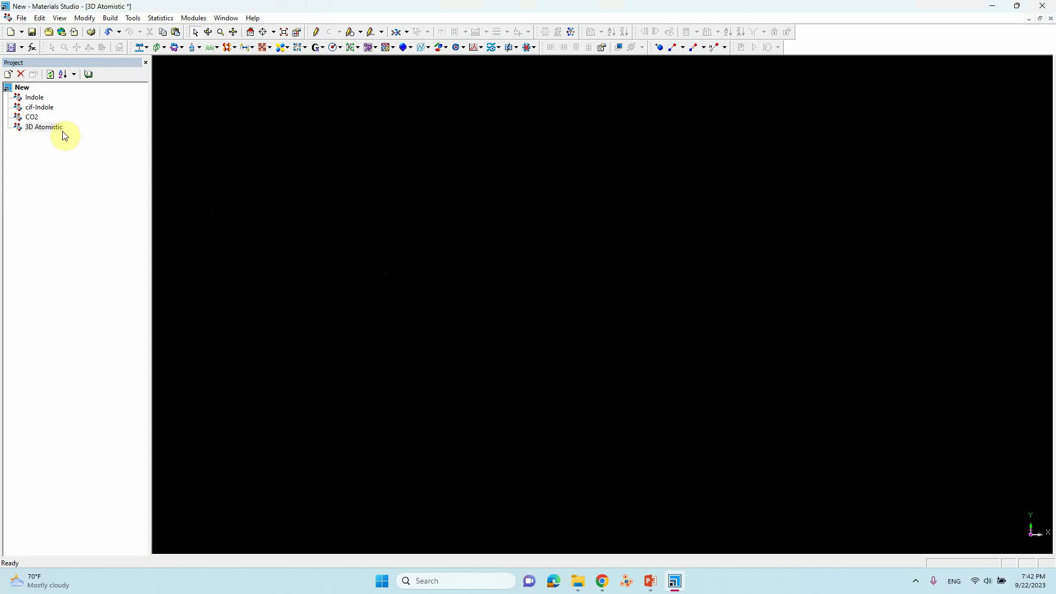
# Rename the new 3D Atomistic document as cif-CO2
pyautogui.click(36, 126)
pyautogui.click(38, 127)
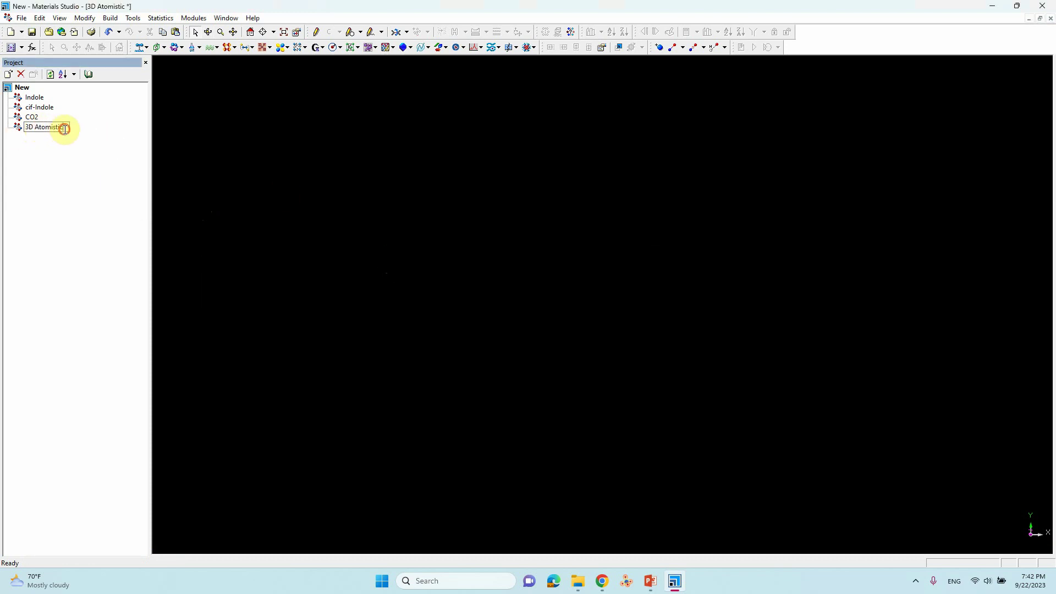
pyautogui.moveTo(64, 128); pyautogui.dragTo(17, 132)
pyautogui.write('cif')
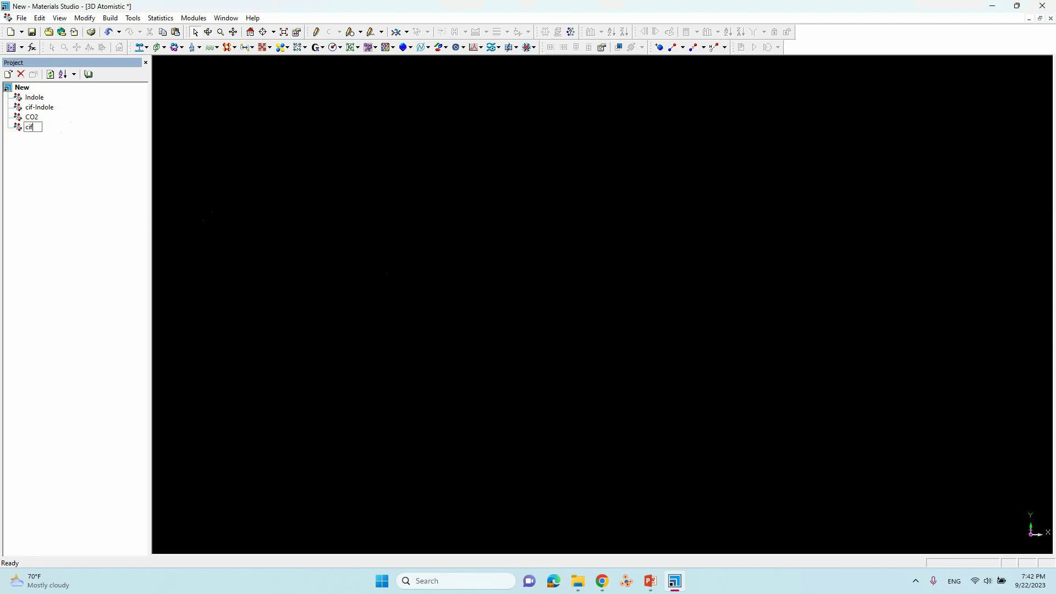
pyautogui.write('-CO2')
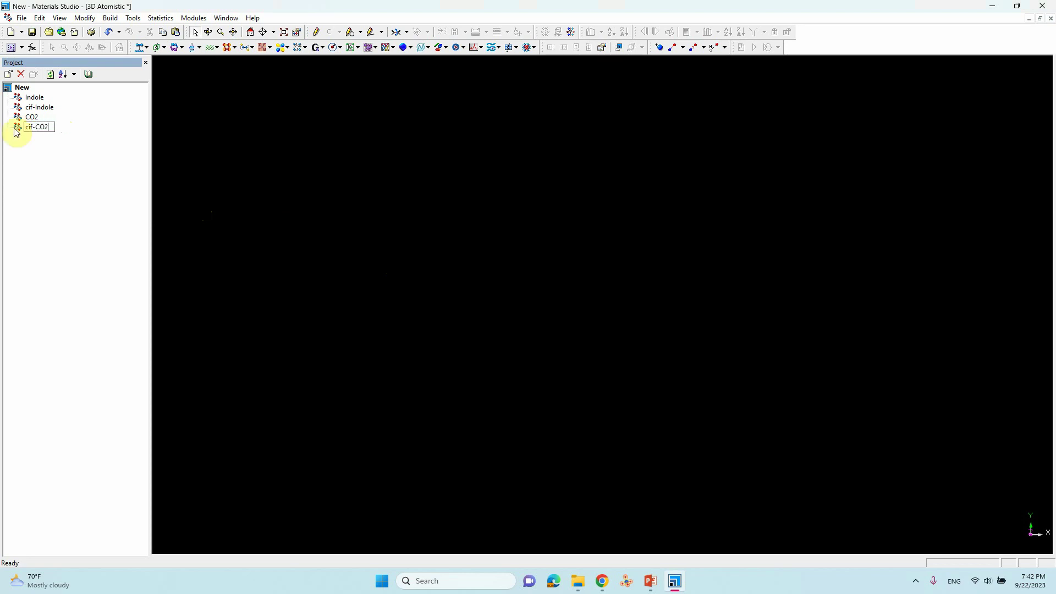
pyautogui.click(213, 152)
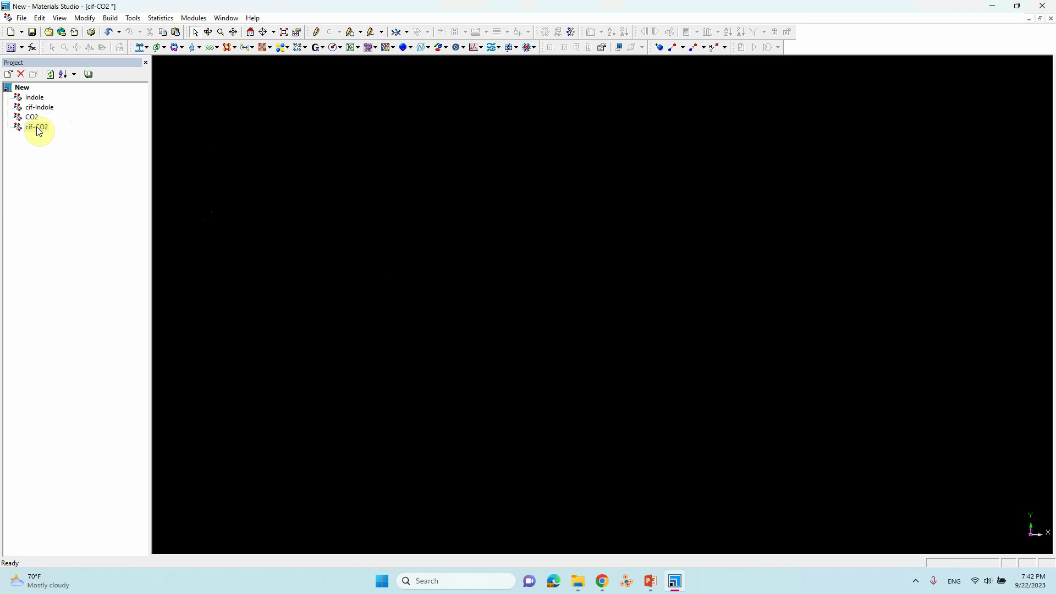
pyautogui.click(36, 128)
pyautogui.click(254, 167)
# Build an empty crystal cell in cif-CO2 with the default 10 Å lattice lengths and 90° angles
pyautogui.click(110, 18)
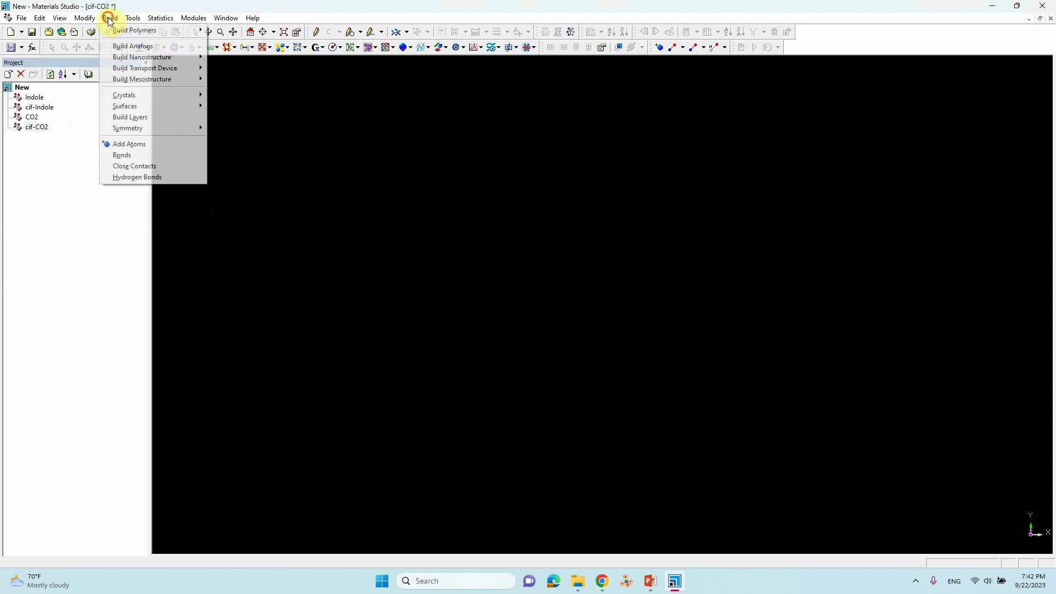
pyautogui.moveTo(127, 95)
pyautogui.click(249, 96)
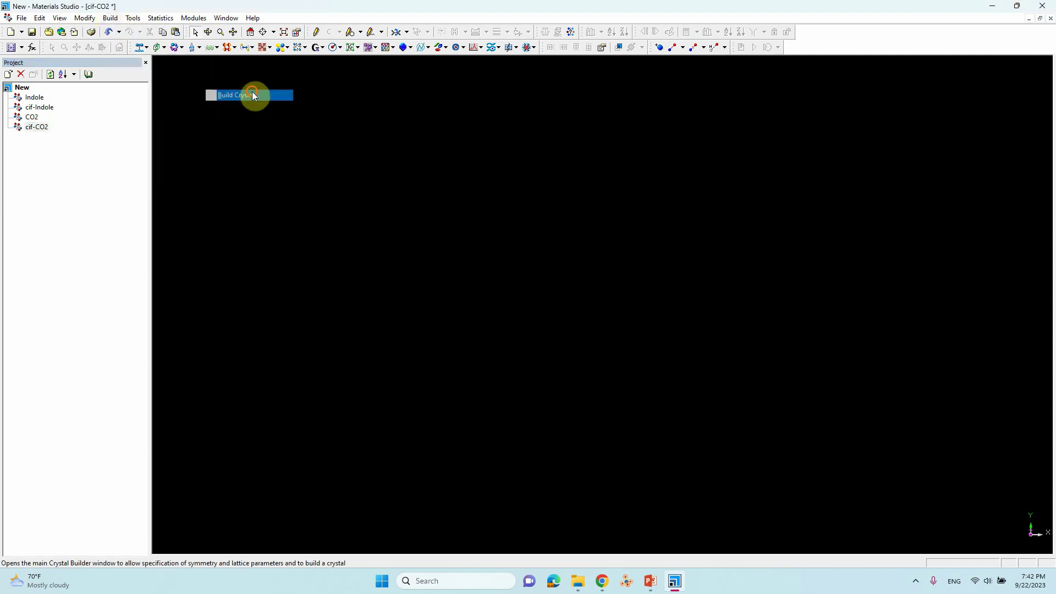
pyautogui.click(67, 51)
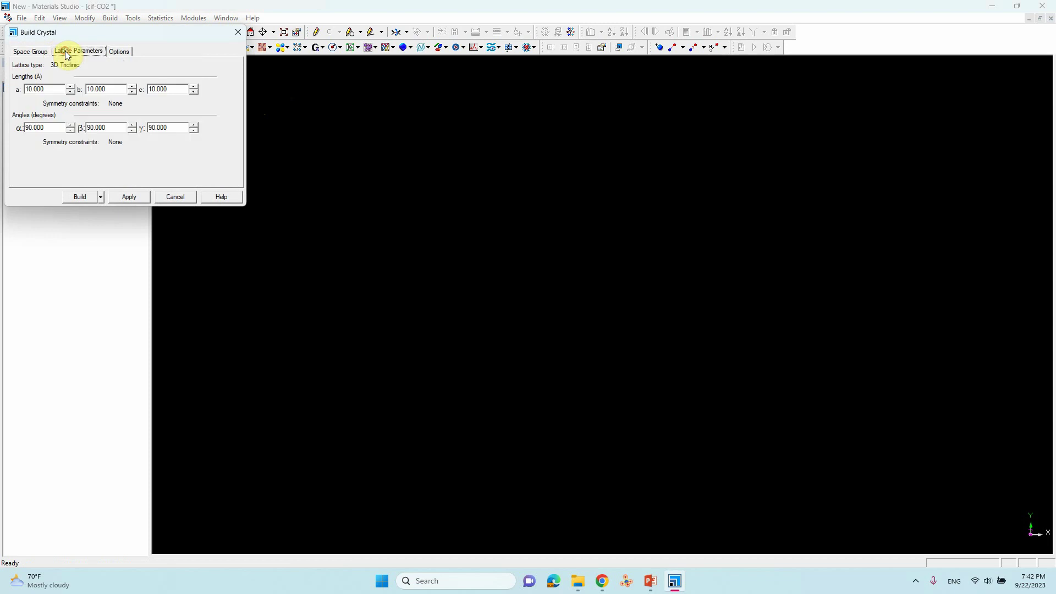
pyautogui.click(80, 197)
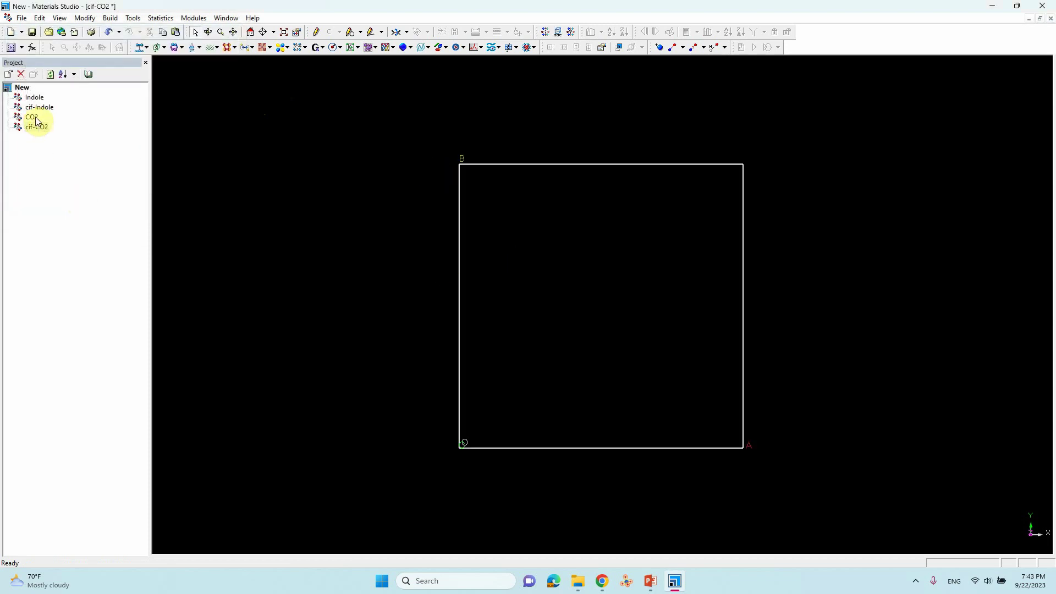
pyautogui.click(575, 272)
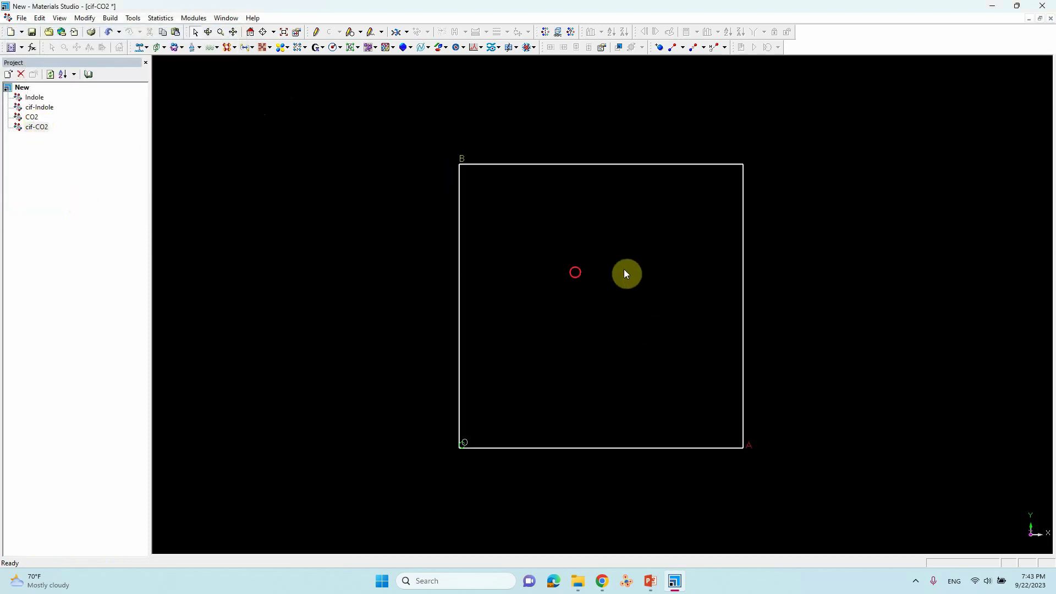
pyautogui.click(208, 32)
pyautogui.moveTo(467, 253); pyautogui.dragTo(559, 272)
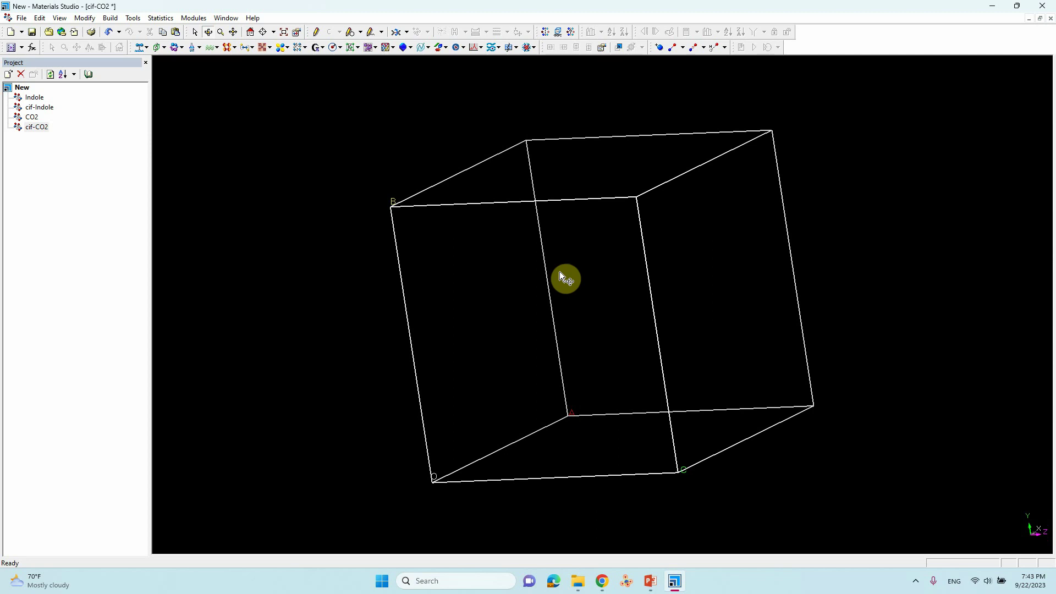
pyautogui.moveTo(559, 272)
pyautogui.mouseDown()
pyautogui.moveTo(562, 291)
pyautogui.moveTo(561, 281)
pyautogui.mouseUp()
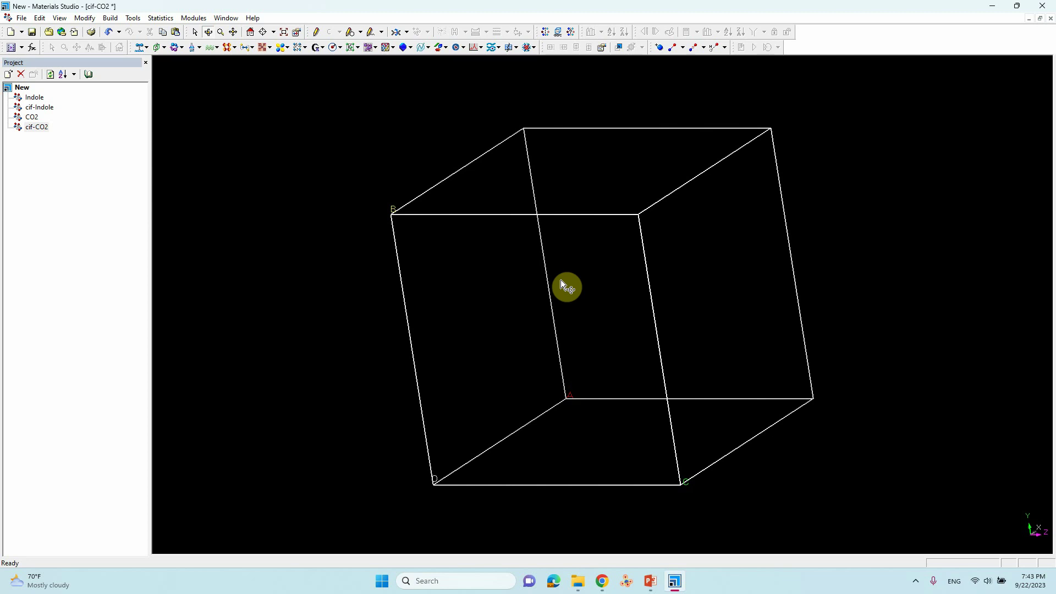
pyautogui.moveTo(561, 283); pyautogui.dragTo(731, 131)
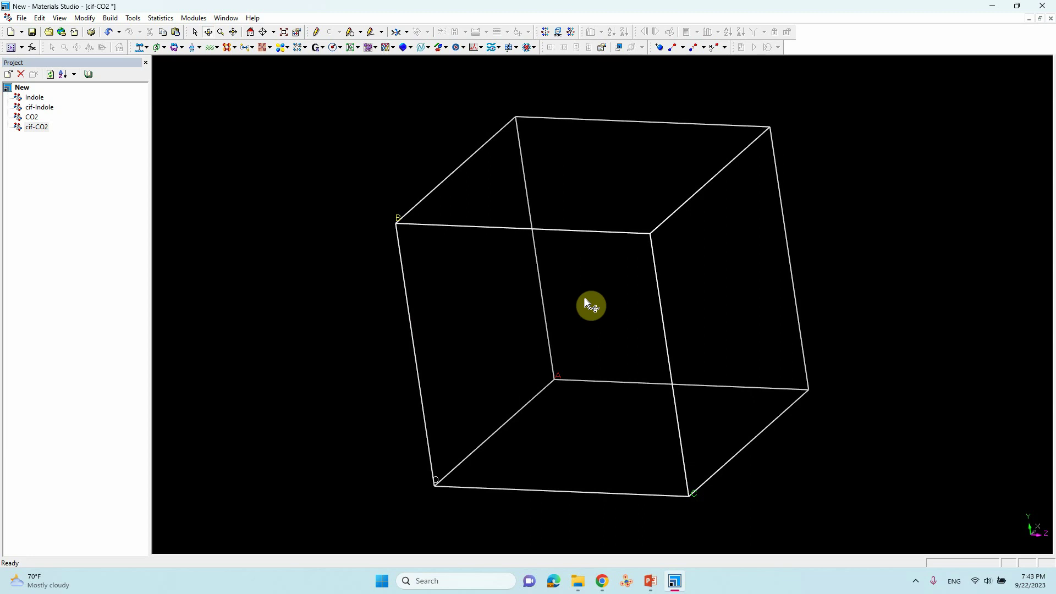
# Select the whole molecule in the CO2 document and copy it
pyautogui.doubleClick(28, 117)
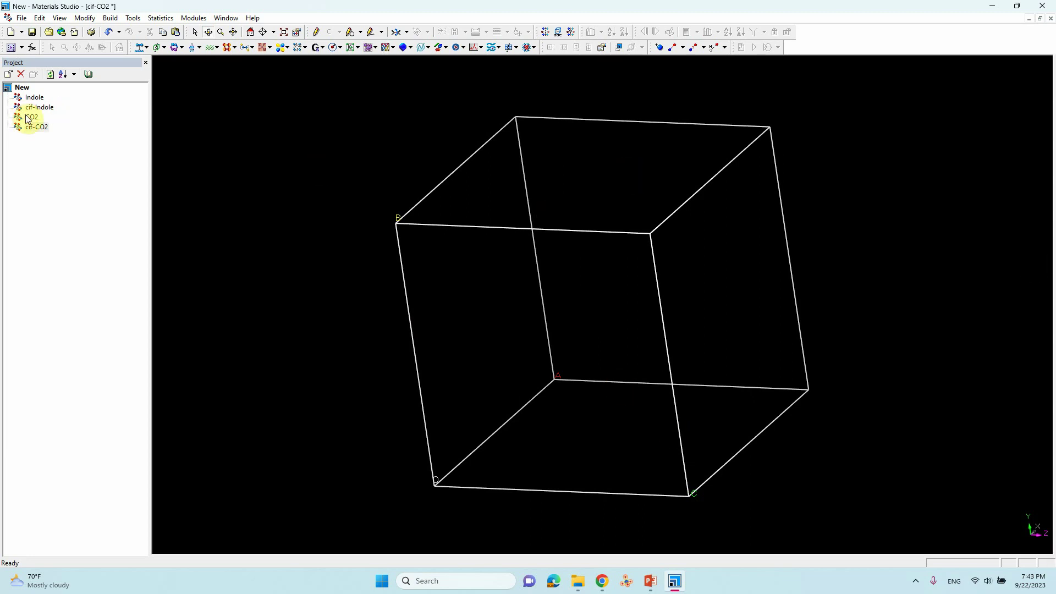
pyautogui.moveTo(441, 311); pyautogui.dragTo(401, 245, button='right')
pyautogui.click(196, 32)
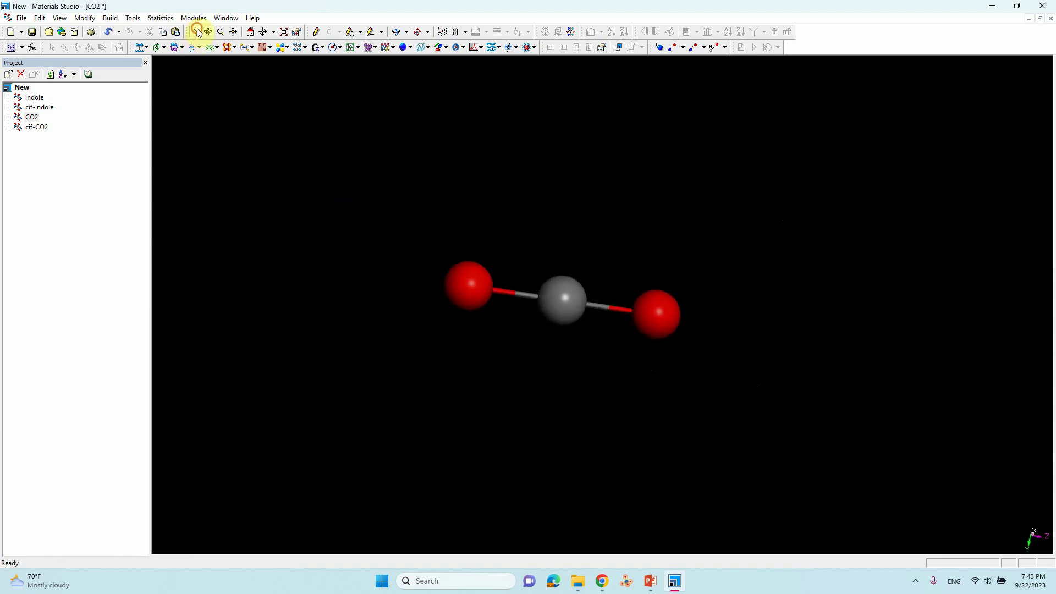
pyautogui.moveTo(363, 201); pyautogui.dragTo(767, 402)
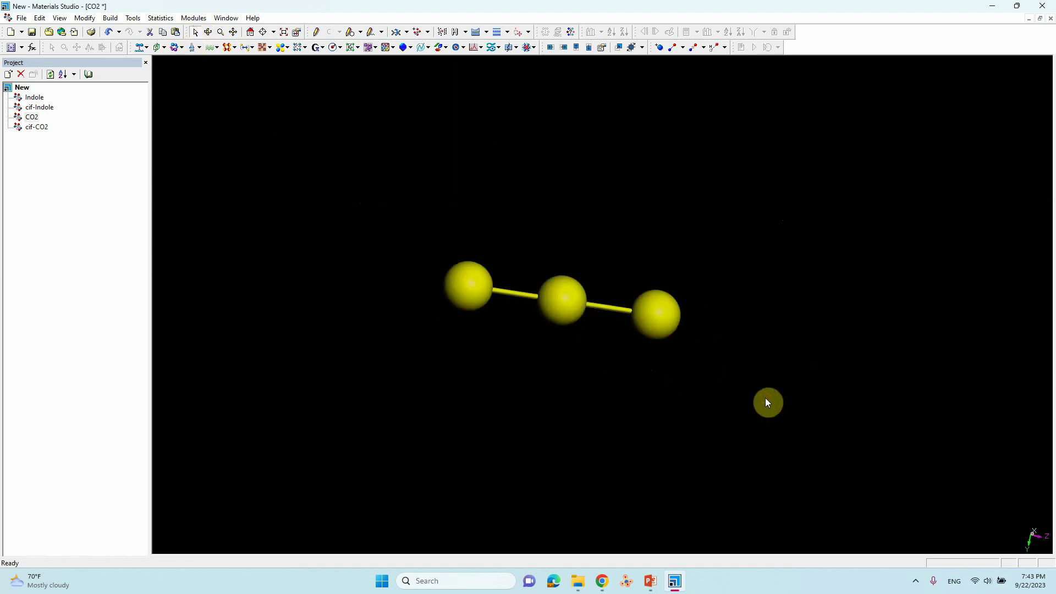
pyautogui.rightClick(571, 311)
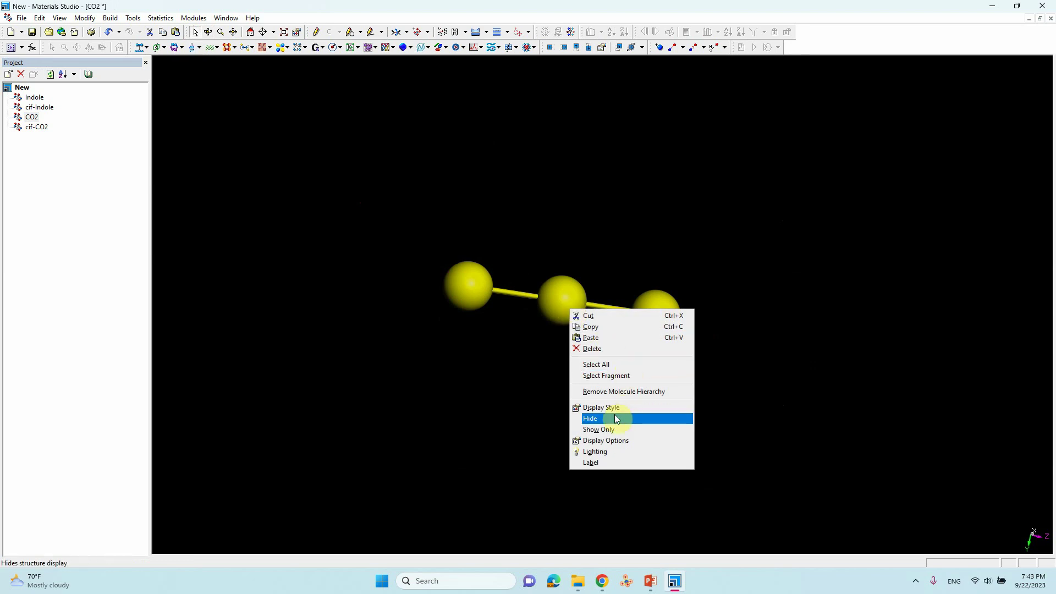
pyautogui.click(591, 326)
# Paste the copied CO2 molecule into the crystal cell of the cif-CO2 document
pyautogui.doubleClick(38, 129)
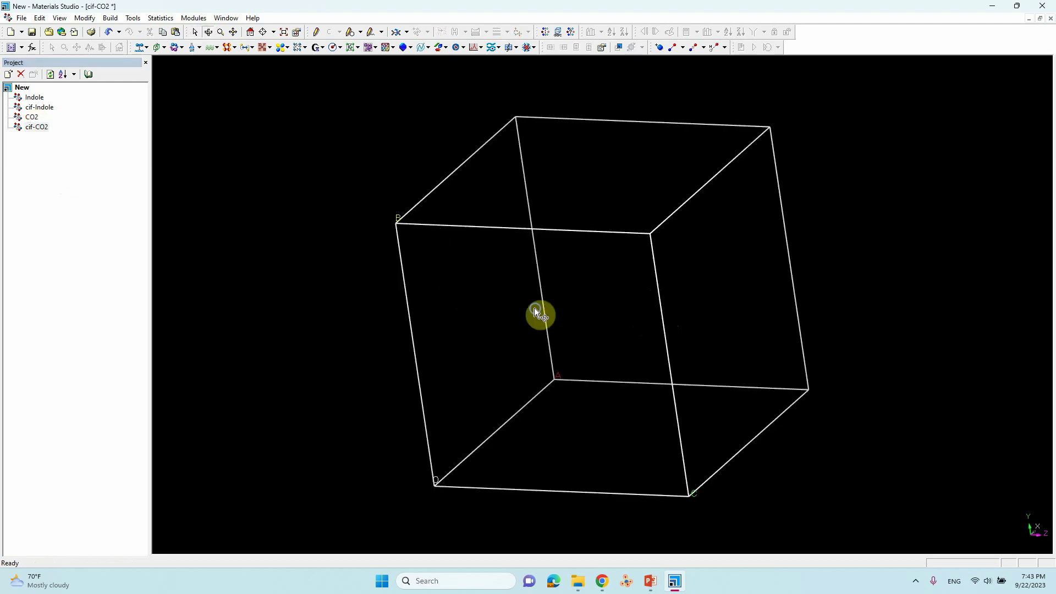
pyautogui.rightClick(536, 309)
pyautogui.click(558, 337)
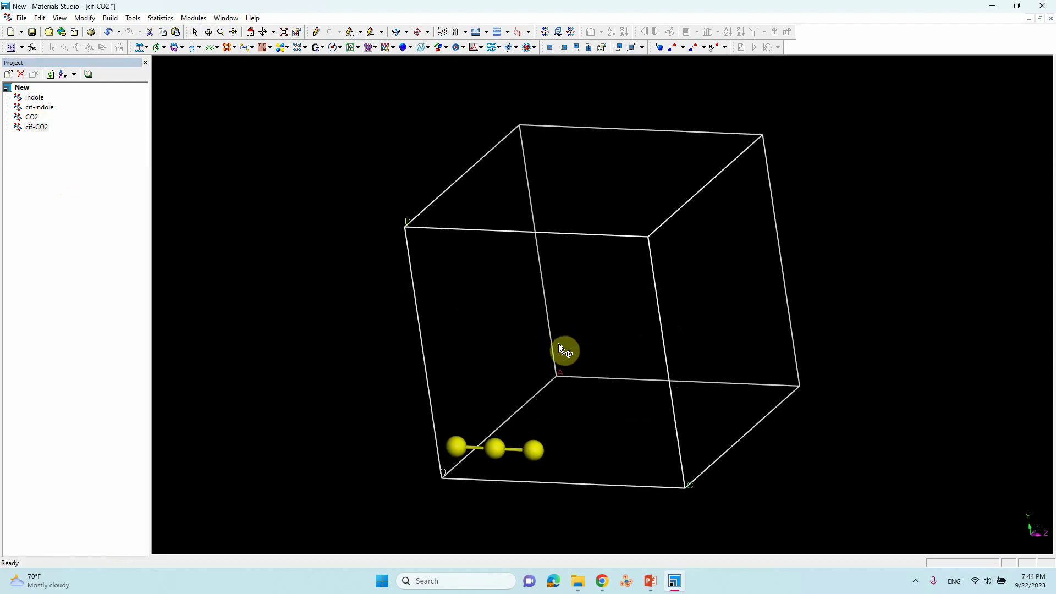
# Move the pasted CO2 molecule to the middle of the crystal cell and clear the selection
pyautogui.moveTo(558, 409); pyautogui.dragTo(622, 356)
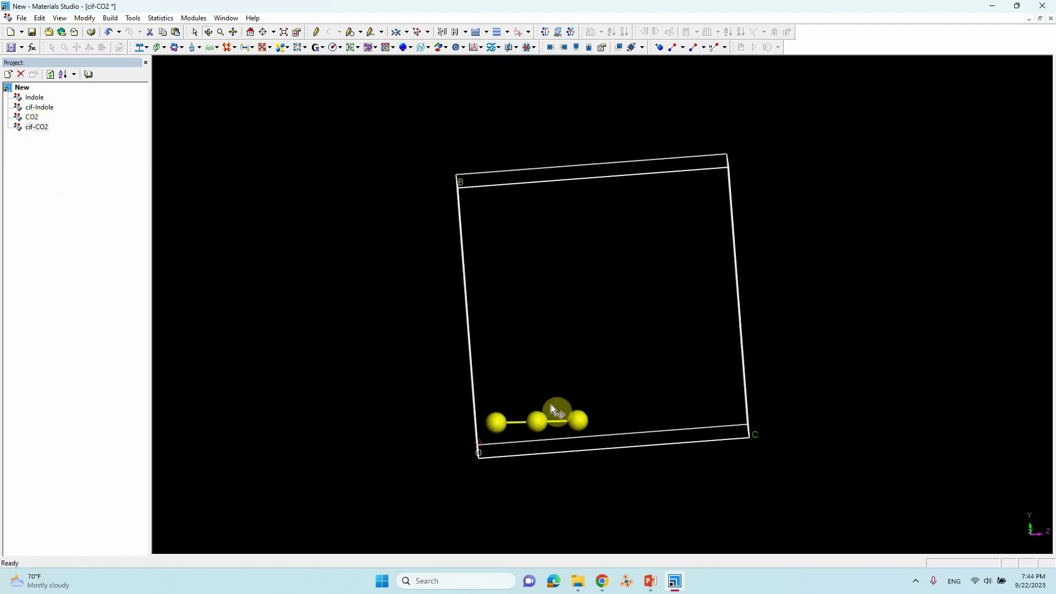
pyautogui.moveTo(540, 422); pyautogui.dragTo(603, 303)
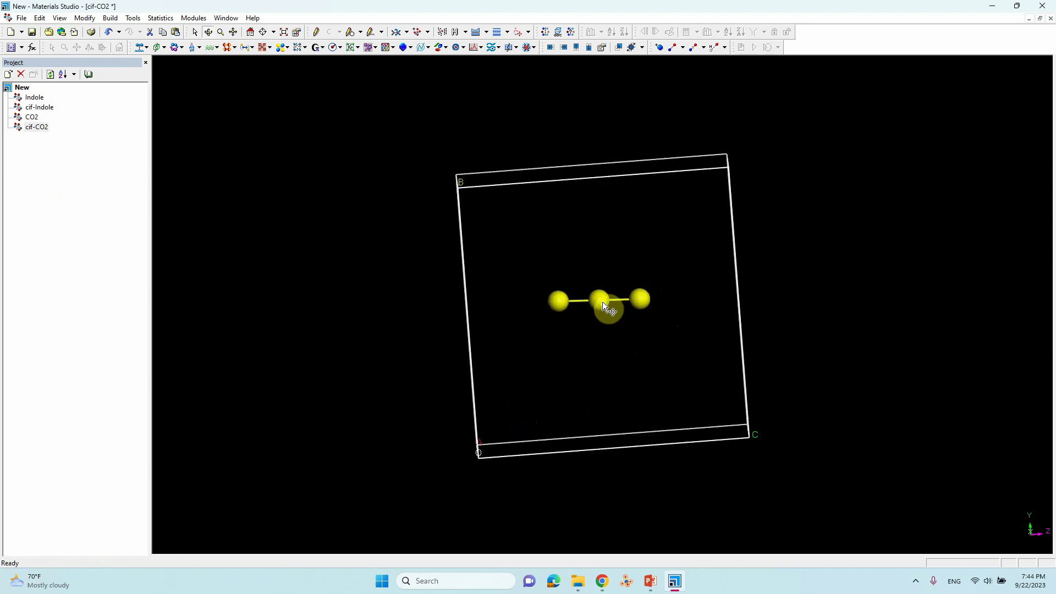
pyautogui.moveTo(603, 302)
pyautogui.mouseDown()
pyautogui.moveTo(589, 277)
pyautogui.moveTo(597, 279)
pyautogui.moveTo(603, 390)
pyautogui.moveTo(601, 288)
pyautogui.moveTo(596, 306)
pyautogui.moveTo(537, 337)
pyautogui.moveTo(633, 339)
pyautogui.moveTo(567, 305)
pyautogui.moveTo(535, 357)
pyautogui.moveTo(531, 338)
pyautogui.moveTo(594, 304)
pyautogui.moveTo(596, 355)
pyautogui.moveTo(587, 281)
pyautogui.moveTo(594, 286)
pyautogui.mouseUp()
pyautogui.click(592, 350)
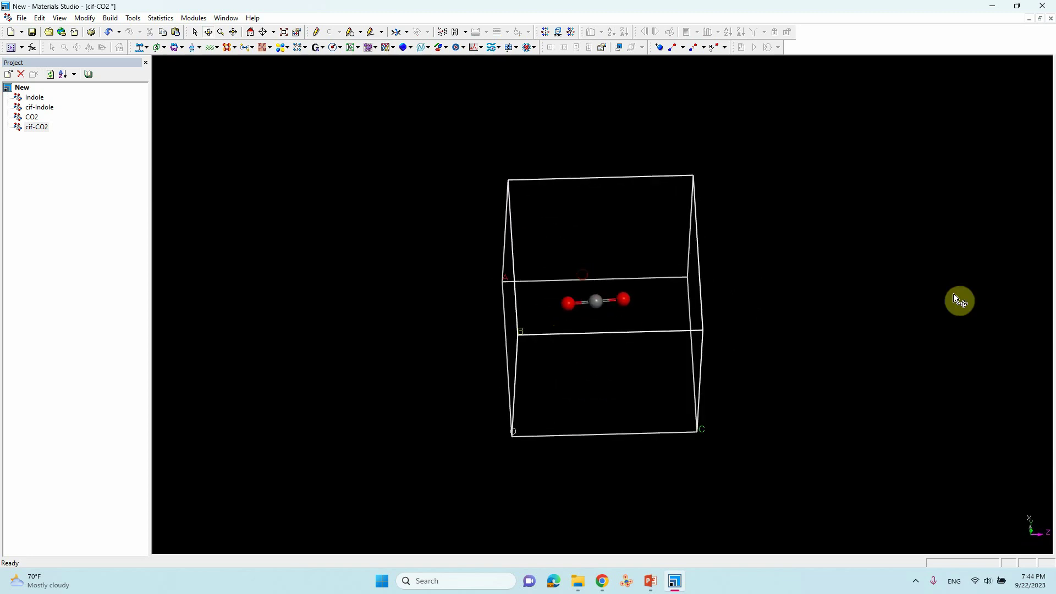
# Export the CO2 crystal structure to the indole folder as the Crystallographic Information File cif-CO2
pyautogui.click(20, 17)
pyautogui.click(41, 132)
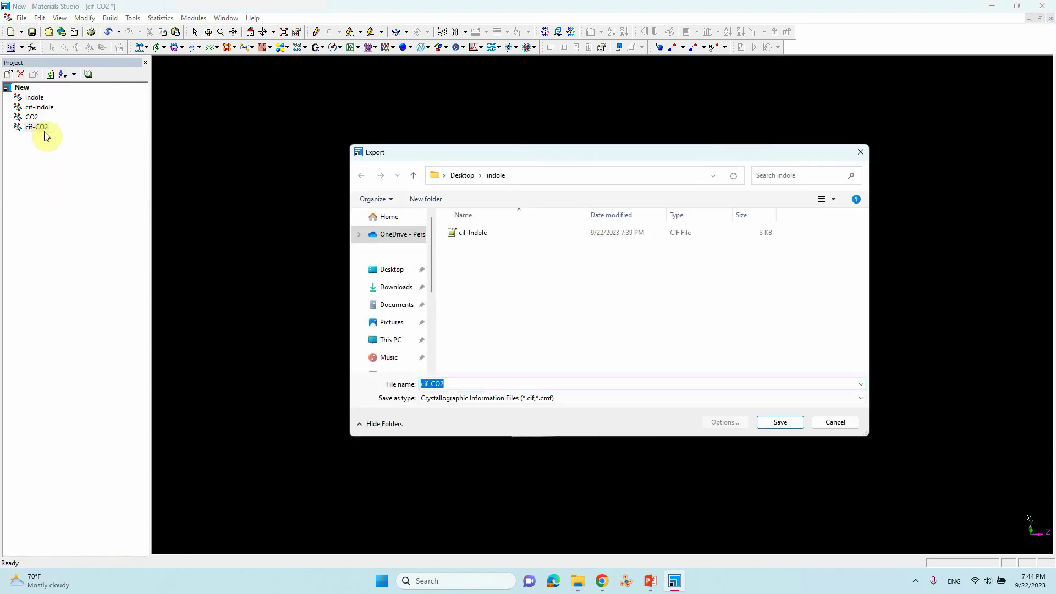
pyautogui.click(455, 384)
pyautogui.click(542, 397)
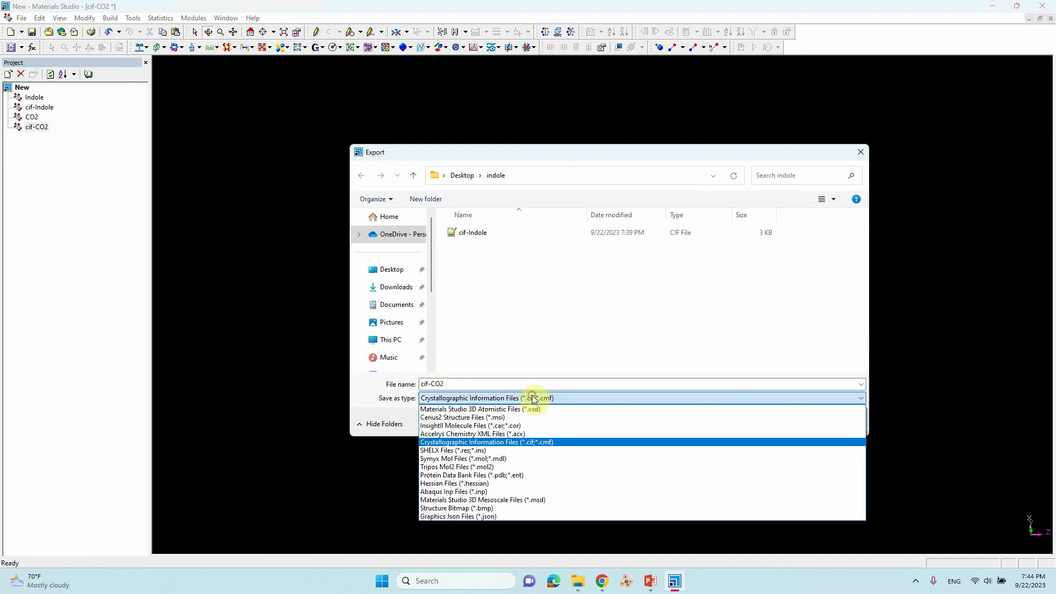
pyautogui.click(511, 438)
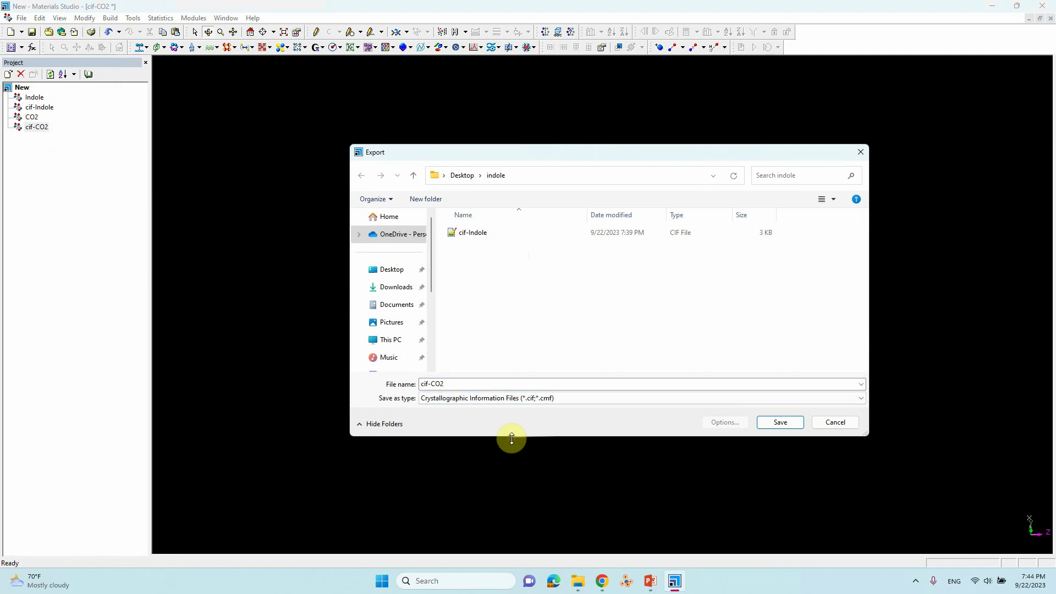
pyautogui.click(787, 421)
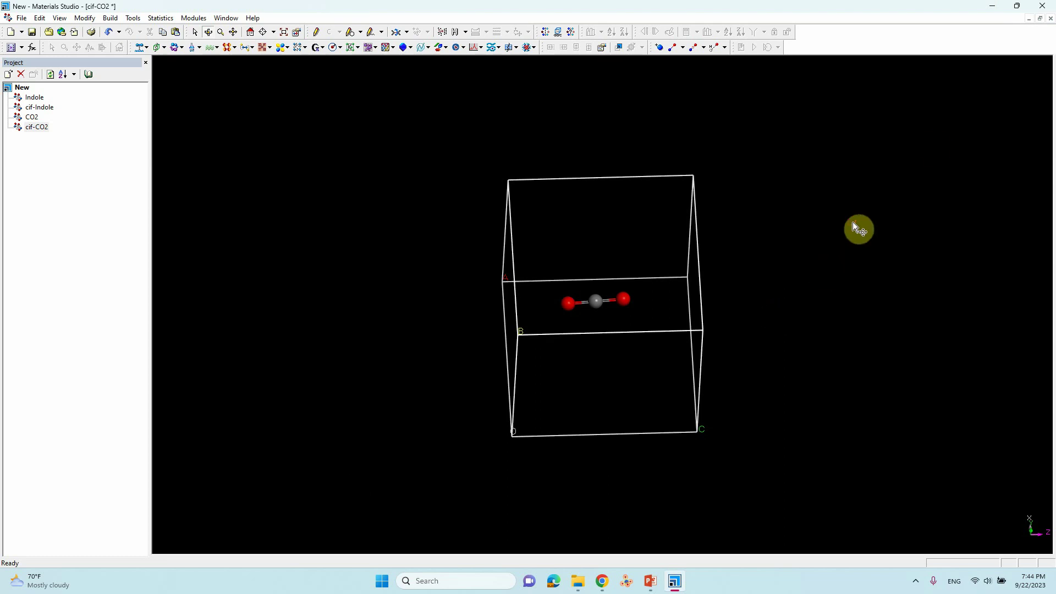
# Open the exported cif-CO2 file from the indole folder on the desktop in Notepad++
pyautogui.click(992, 7)
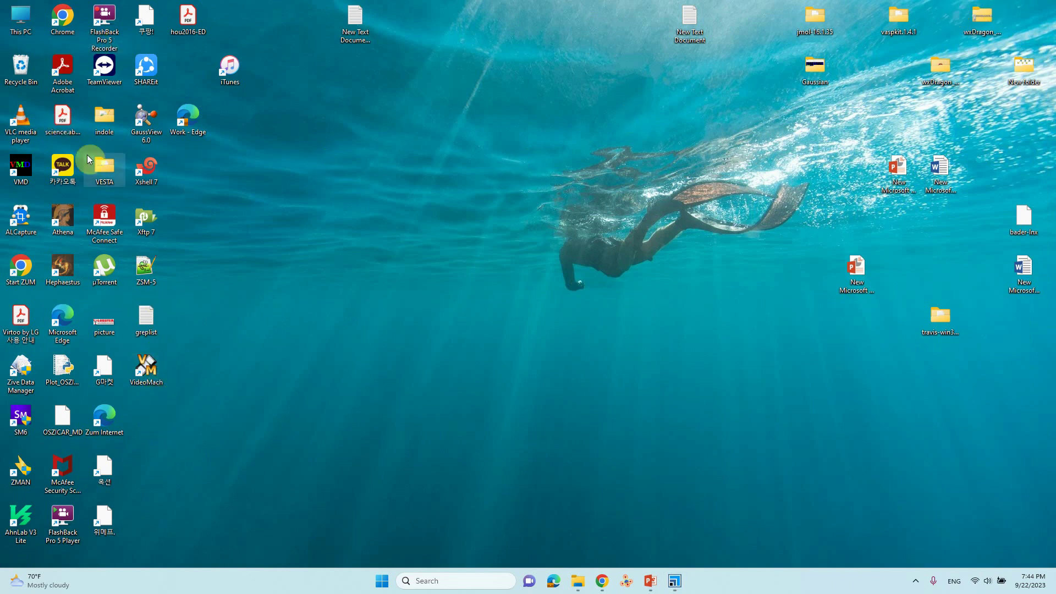
pyautogui.doubleClick(103, 120)
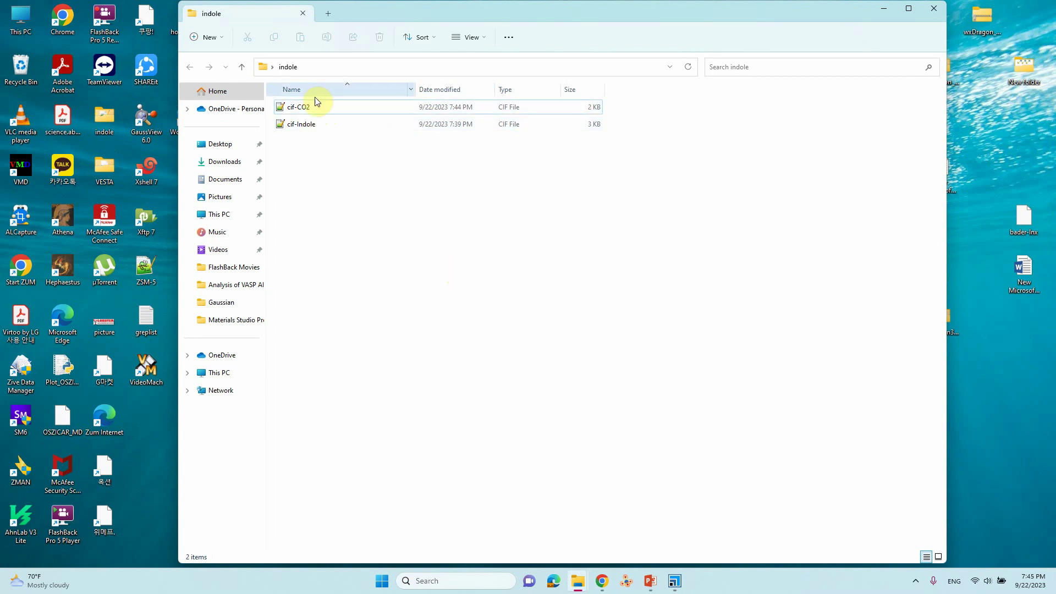
pyautogui.rightClick(293, 108)
pyautogui.click(327, 144)
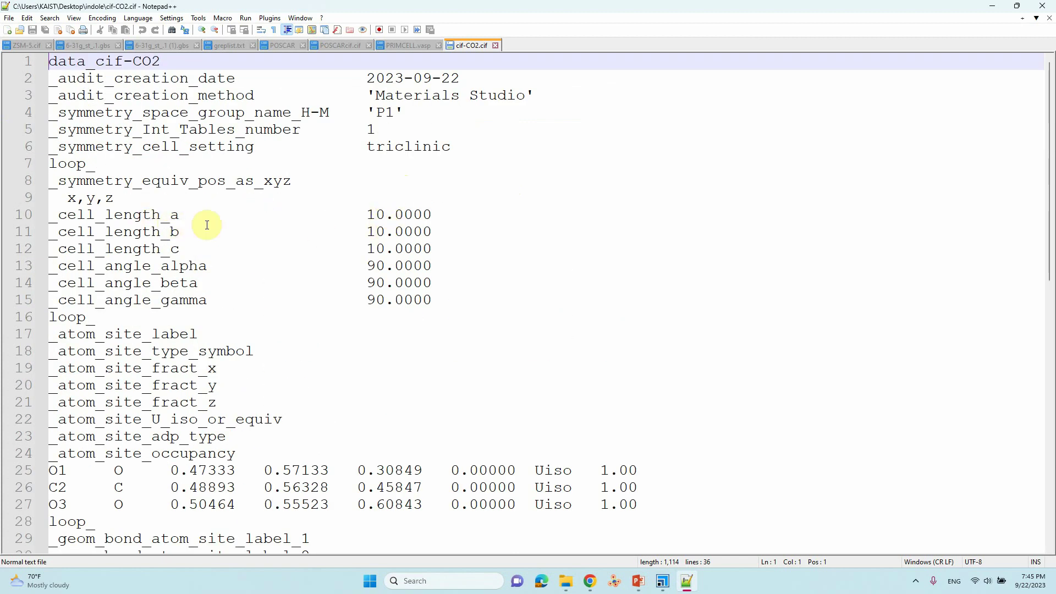
# Examine the cell parameters and the fractional coordinates of the O and C atoms in cif-CO2.cif, and minimize the text editor
pyautogui.scroll(-3, 219, 266)
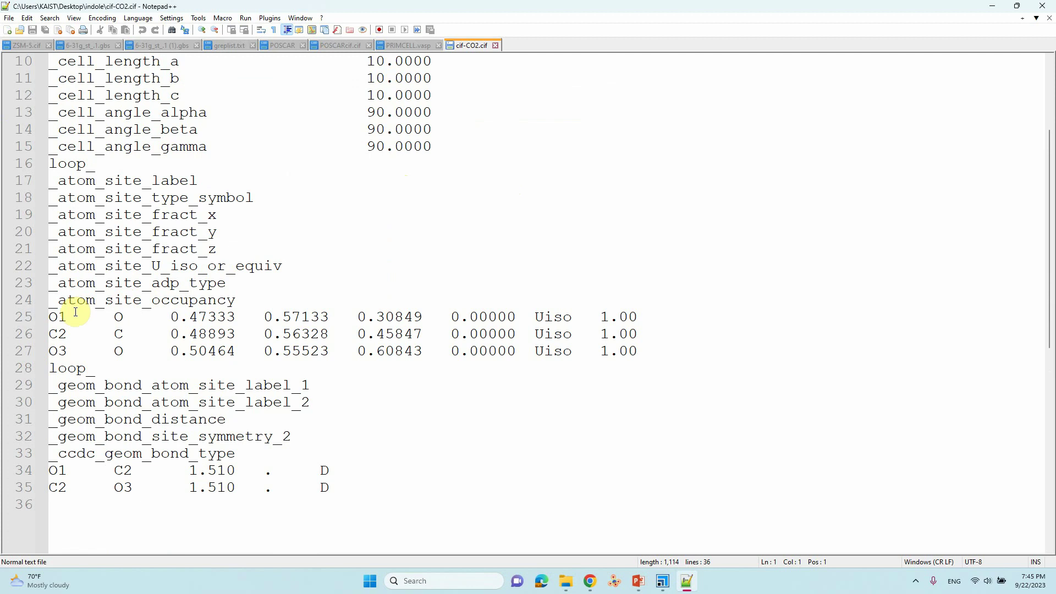
pyautogui.moveTo(170, 317); pyautogui.dragTo(414, 360)
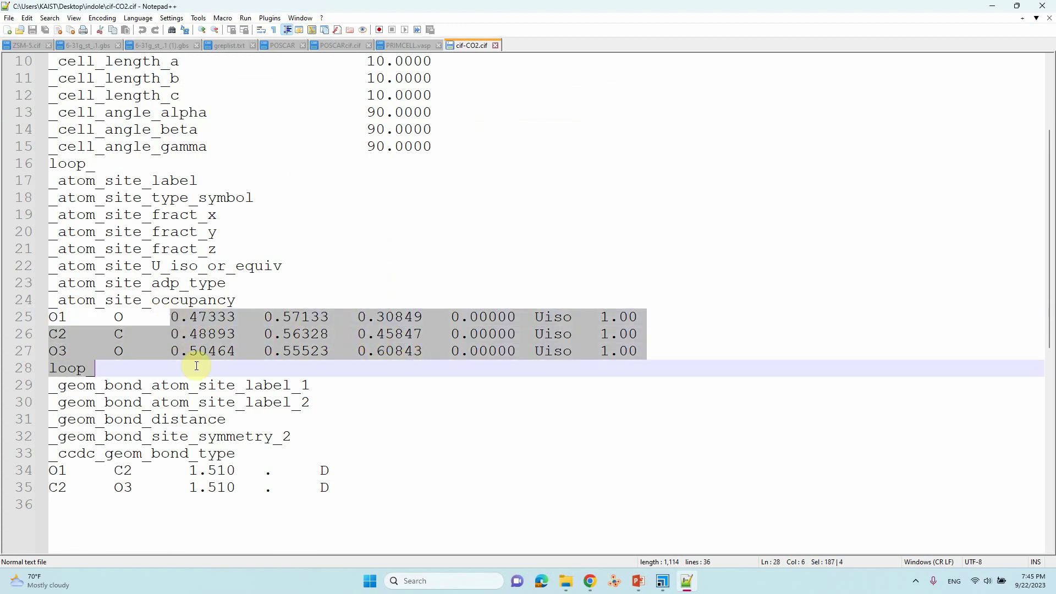
pyautogui.click(190, 350)
pyautogui.scroll(3, 286, 300)
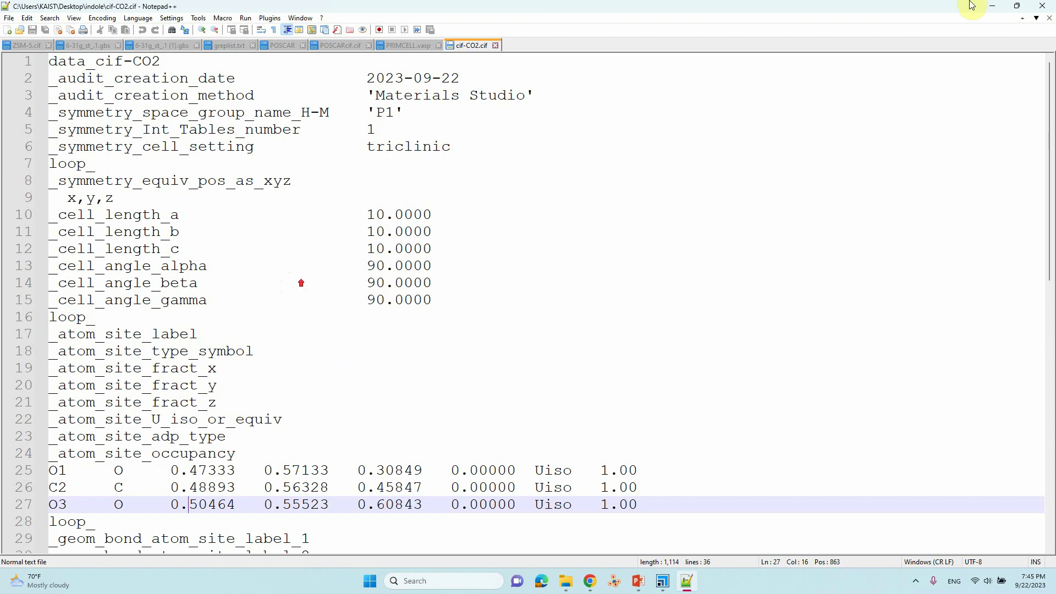
pyautogui.click(988, 6)
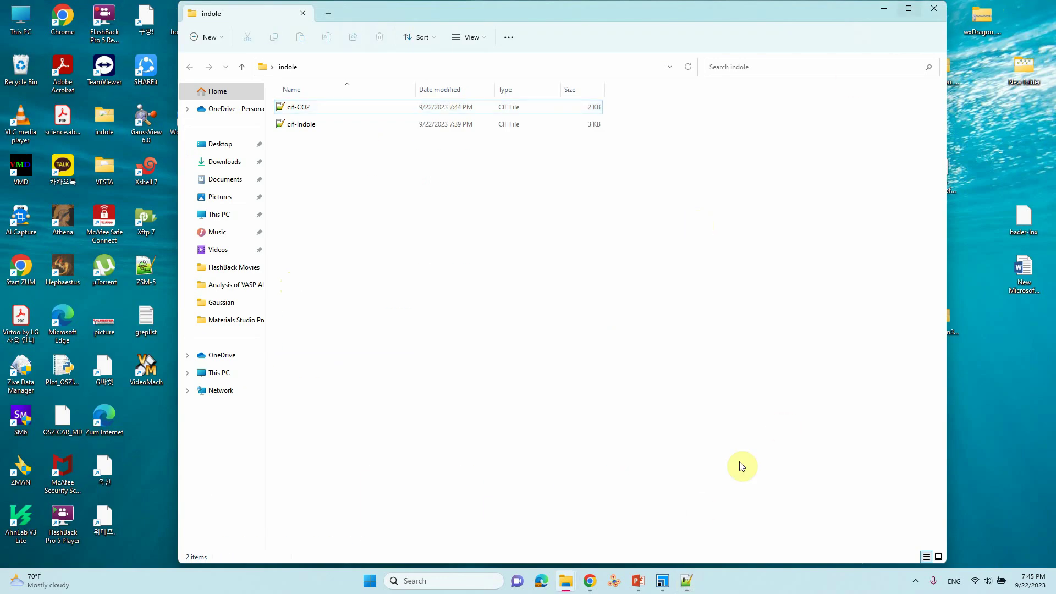
# Launch VESTA, load cif-CO2 and cif-Indole from the indole folder, and rotate the CO2 cell to inspect it
pyautogui.click(619, 583)
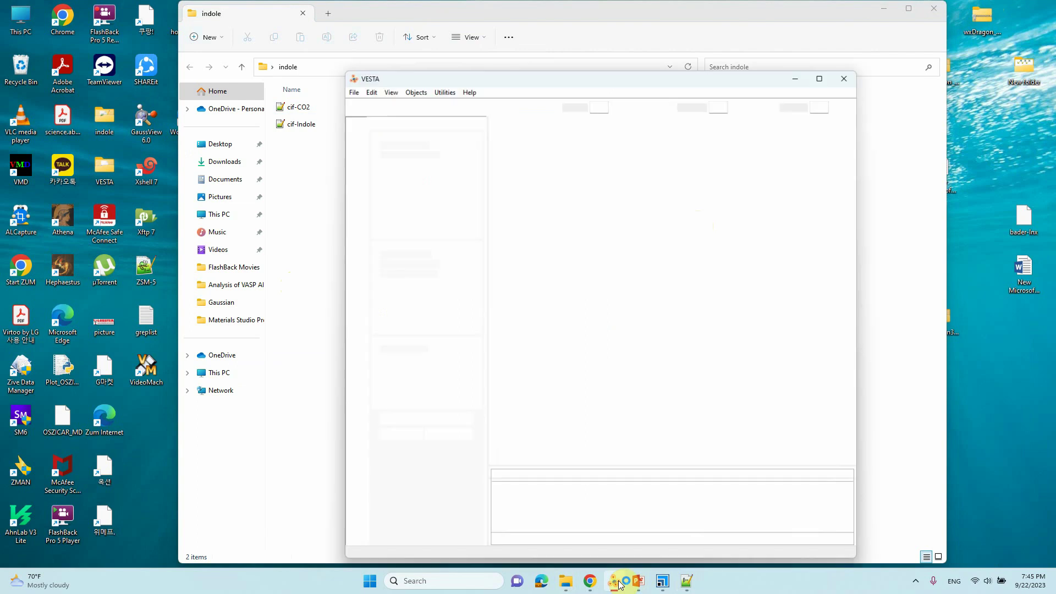
pyautogui.moveTo(297, 109); pyautogui.dragTo(642, 247)
pyautogui.moveTo(691, 313); pyautogui.dragTo(720, 244)
pyautogui.moveTo(302, 124); pyautogui.dragTo(748, 180)
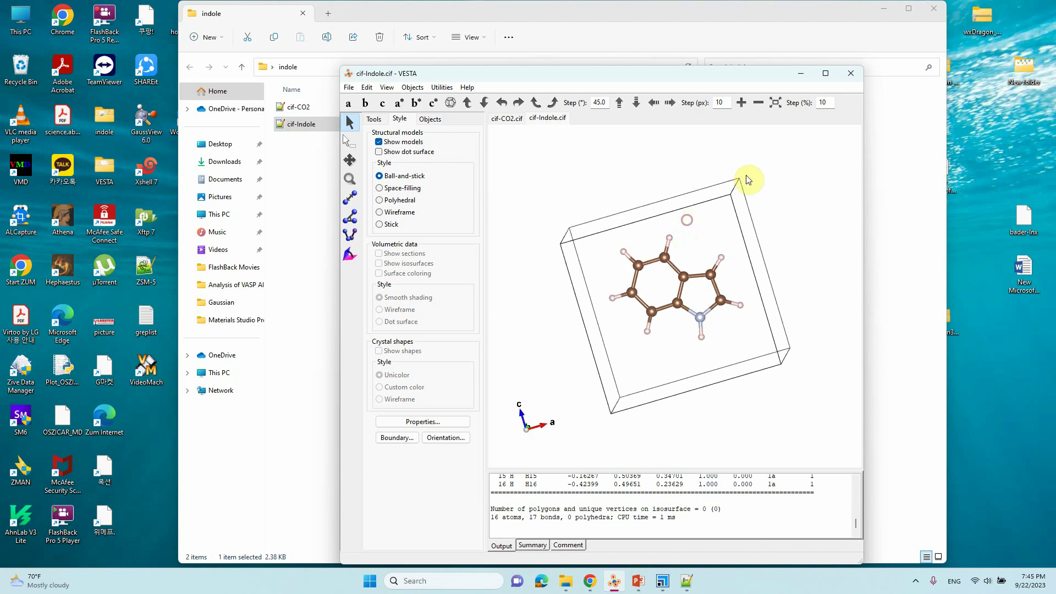
# Inspect the indole molecule in its cell in a maximized VESTA window, and minimize VESTA
pyautogui.click(825, 73)
pyautogui.scroll(5, 594, 294)
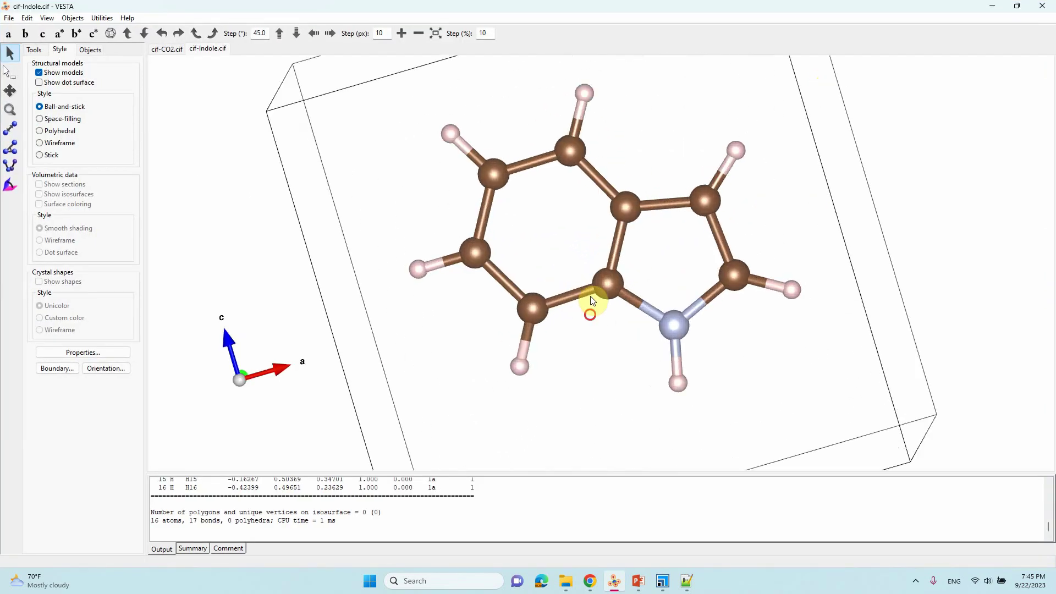
pyautogui.click(997, 6)
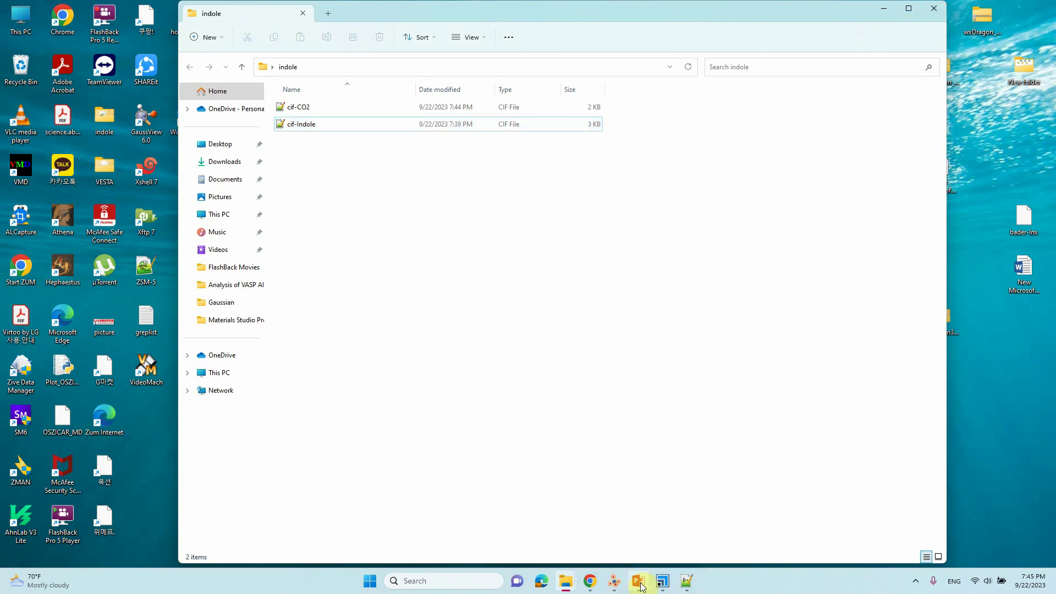
pyautogui.click(637, 555)
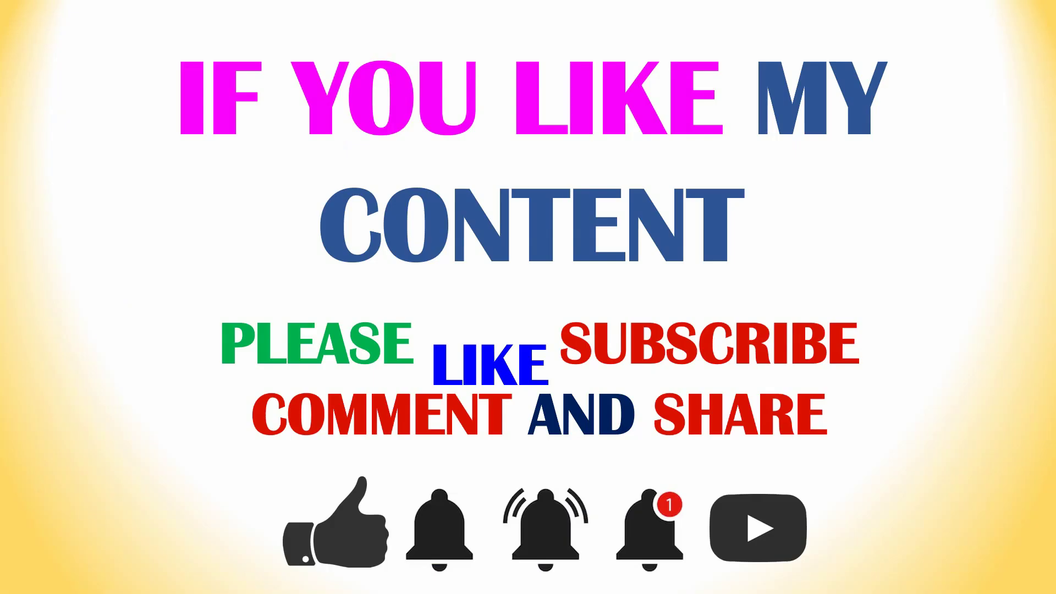